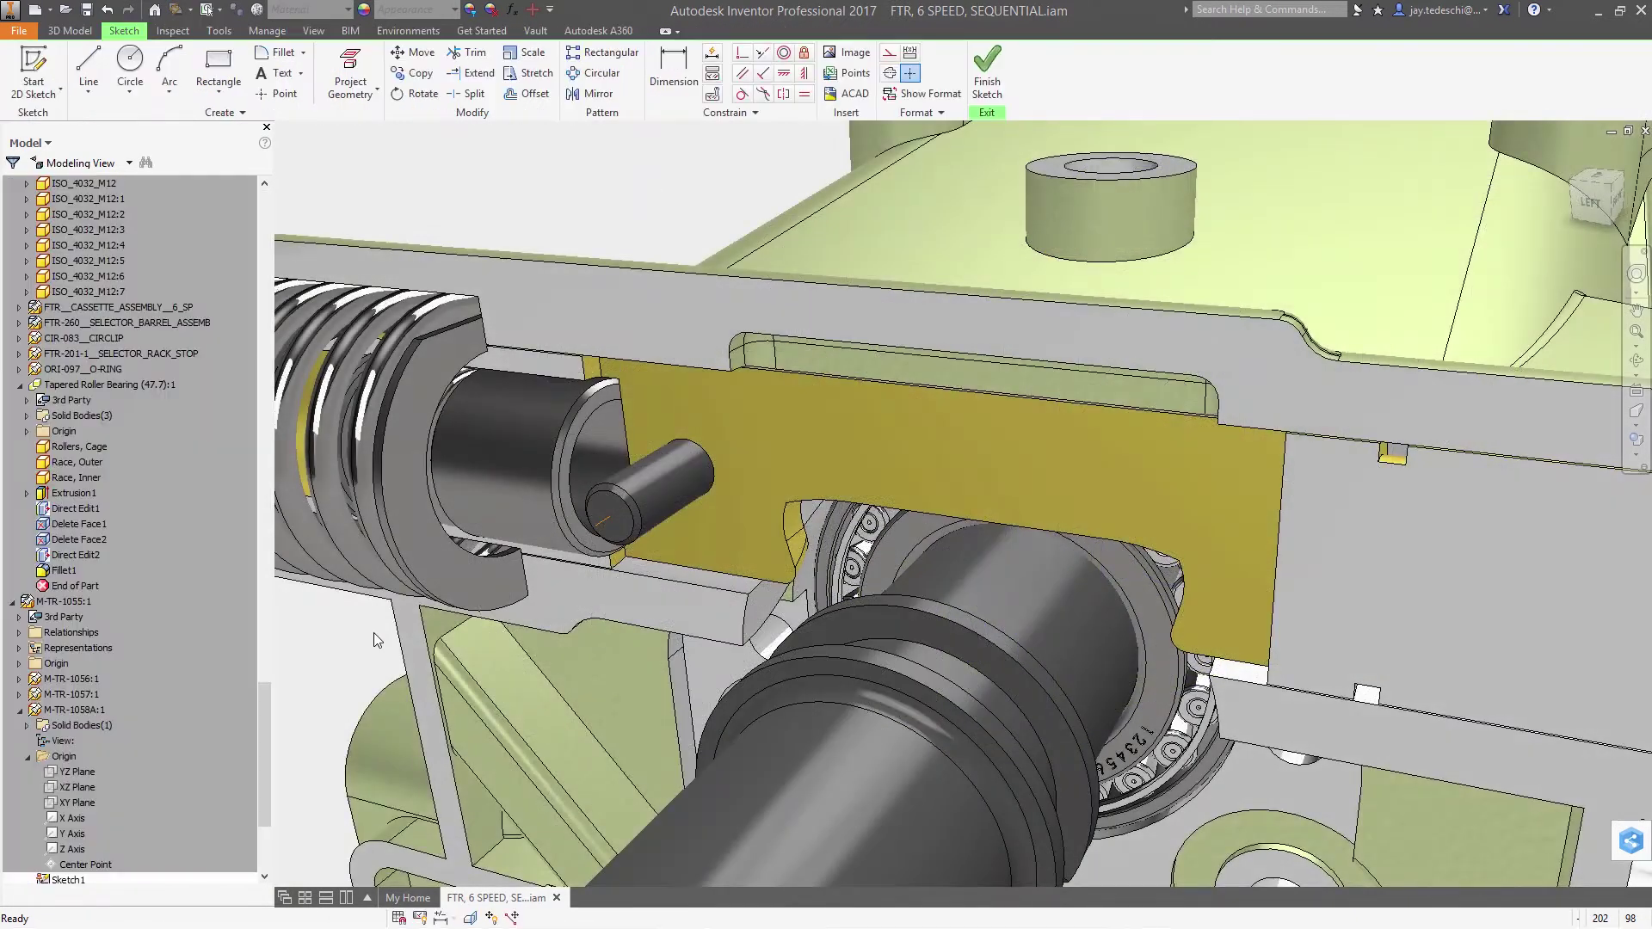
Project the straight edge of the smaller shaft's end face and the large shaft's circular edge into the sketch
right_click(374, 633)
click(448, 663)
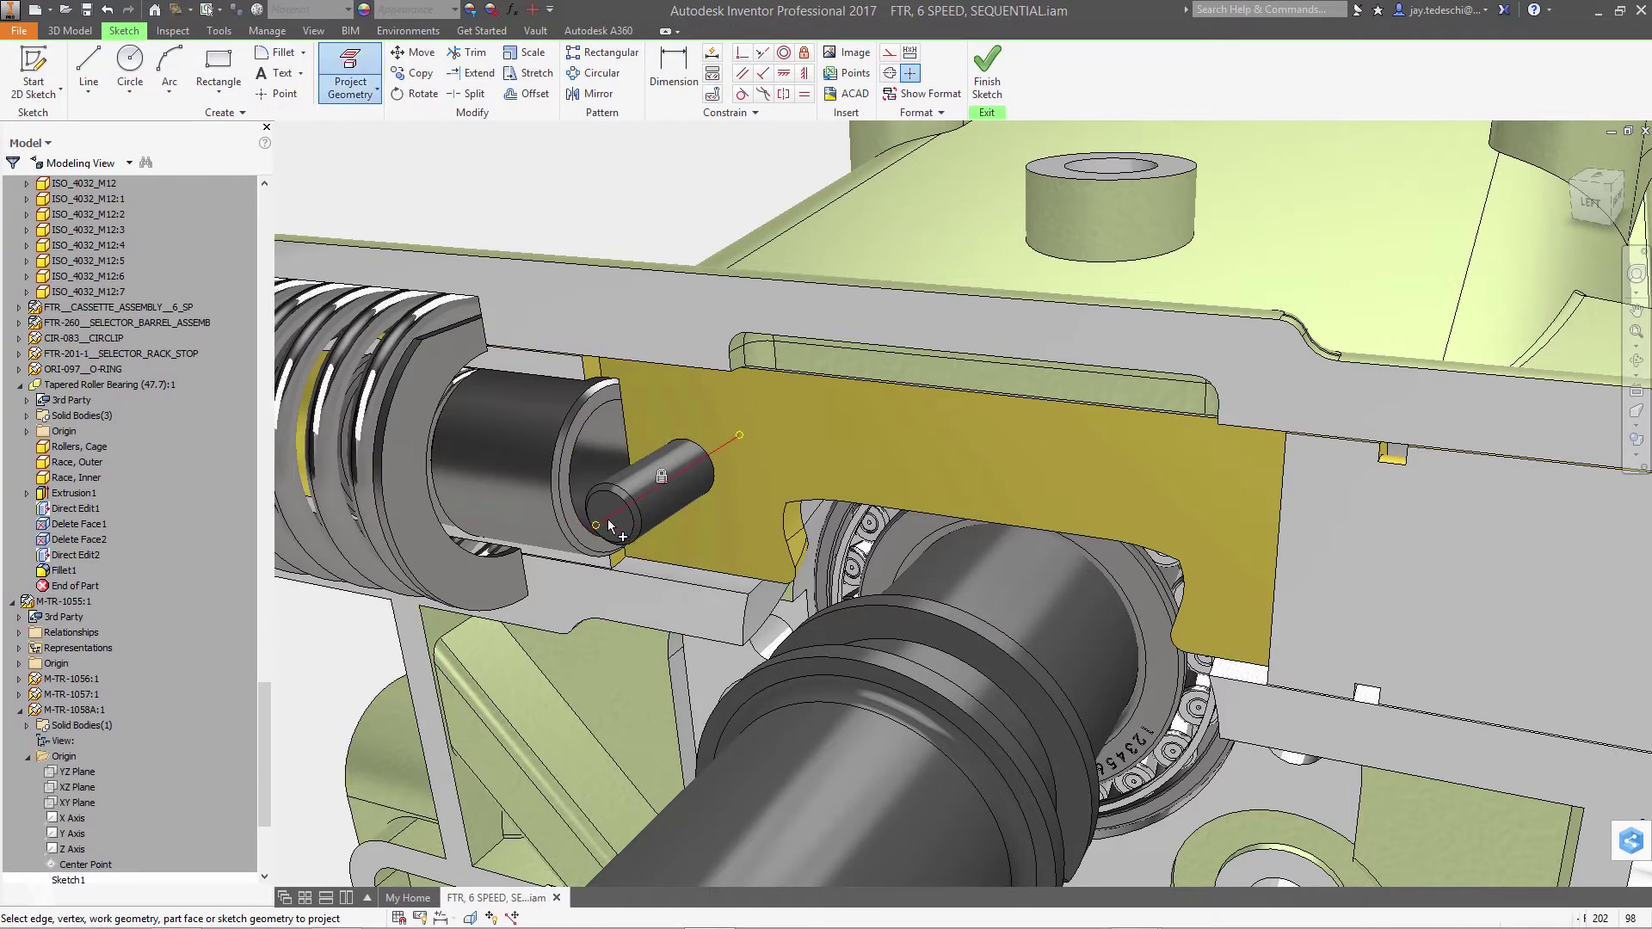
click(632, 460)
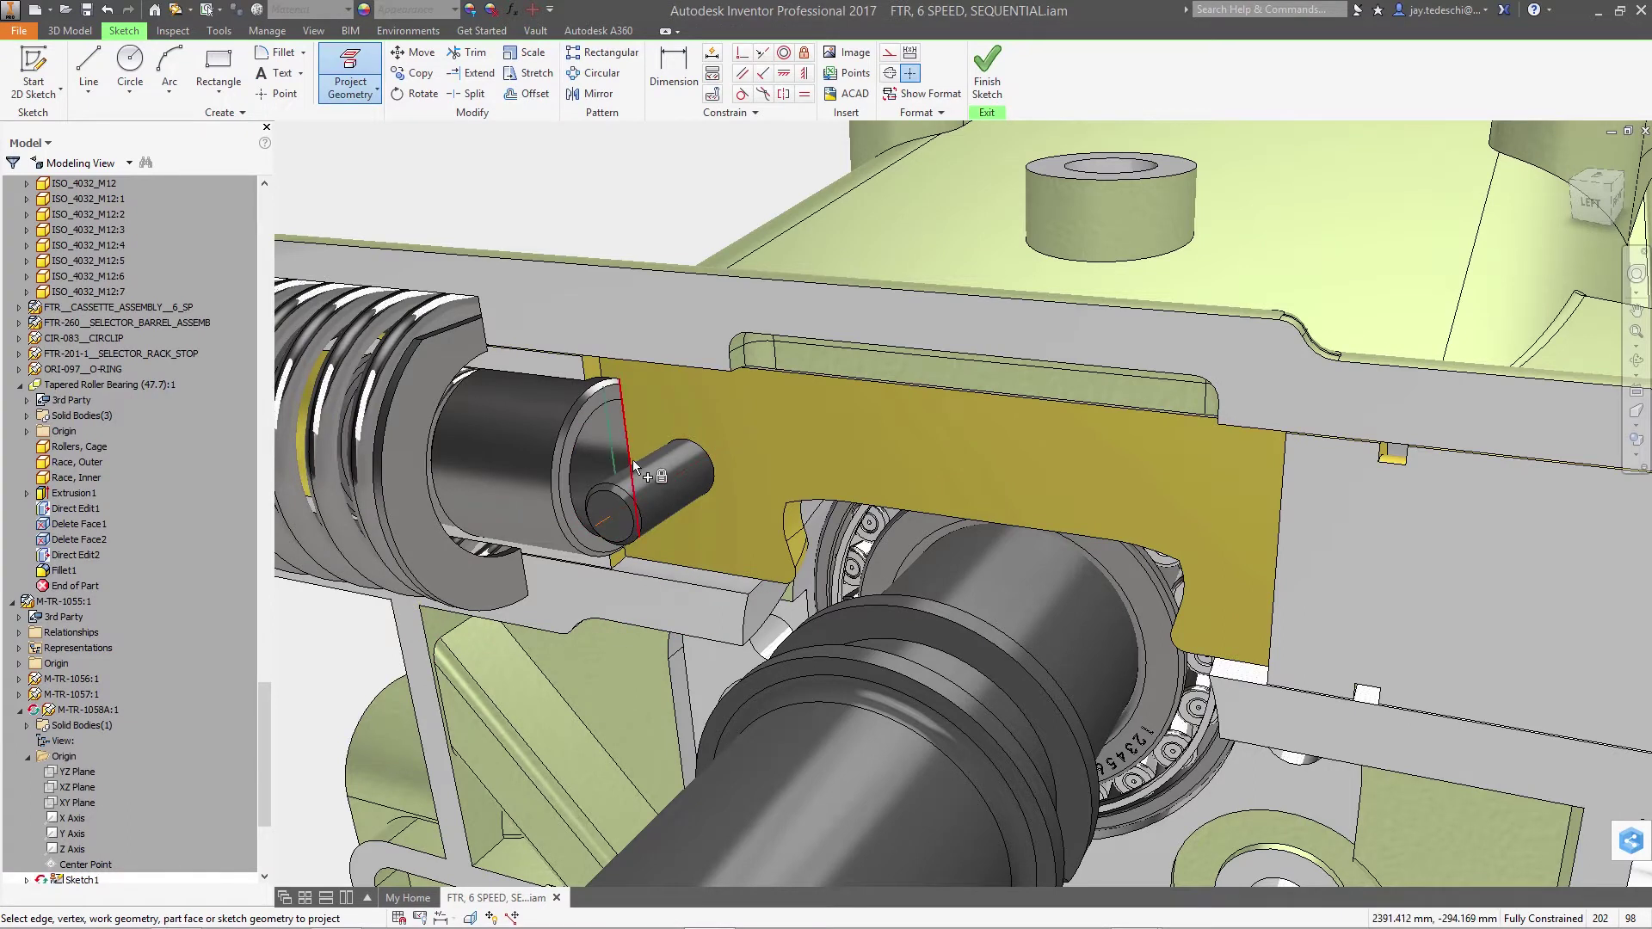
click(908, 635)
right_click(654, 207)
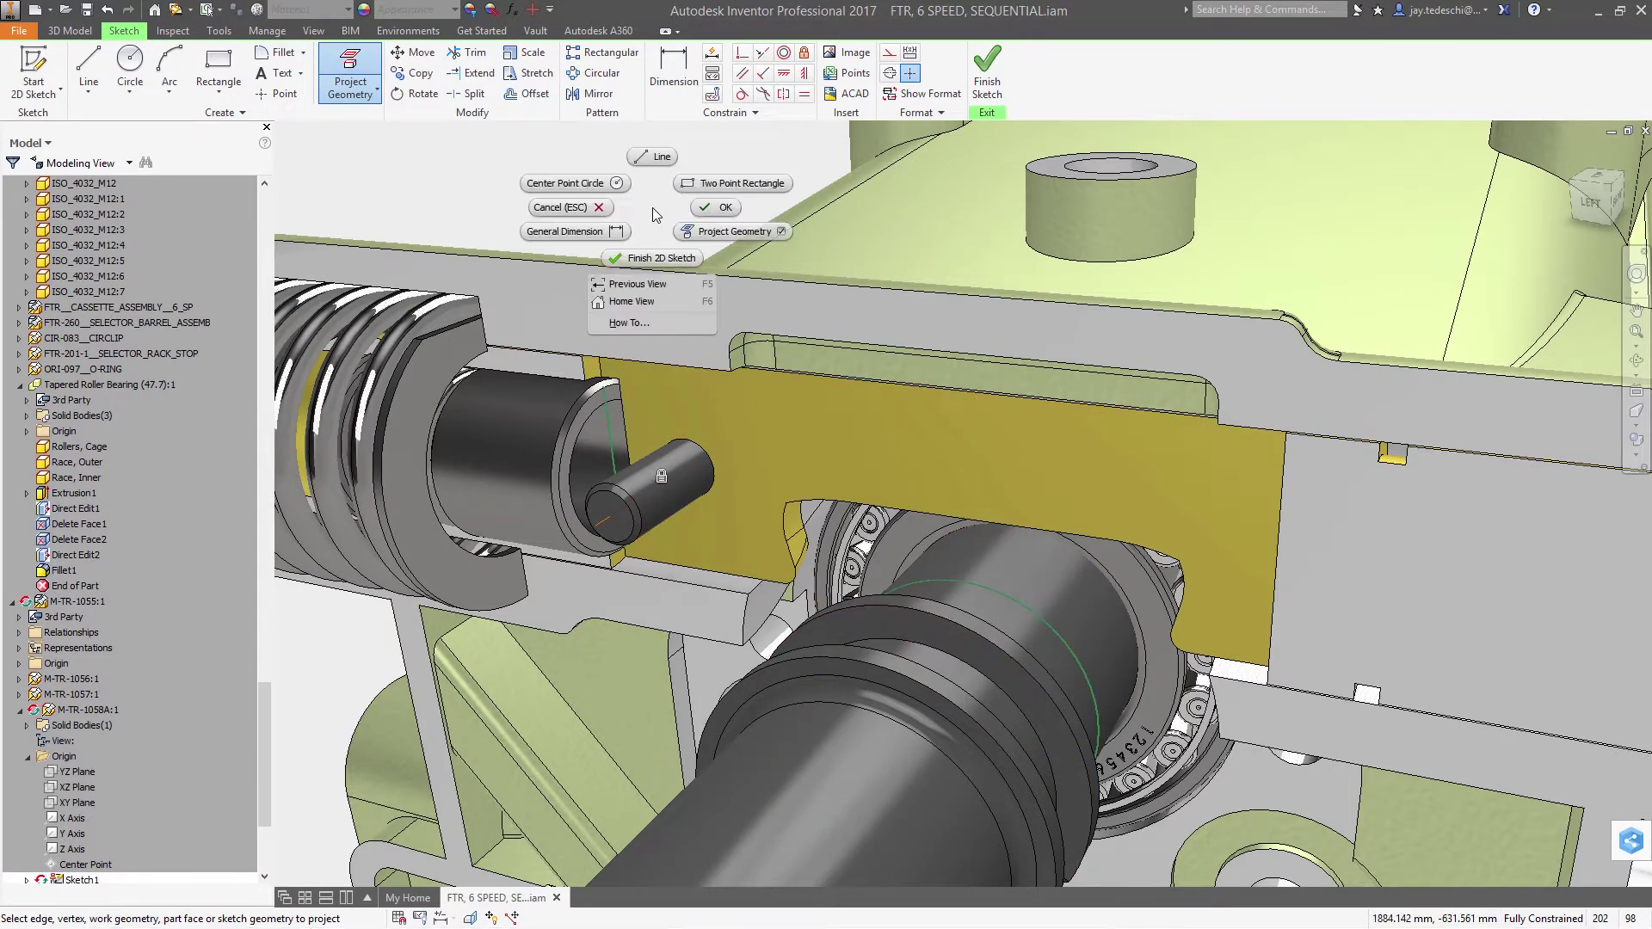
click(707, 210)
Sketch a circle centred on the pin's axis and reaching to the projected straight edge
right_click(654, 207)
click(567, 183)
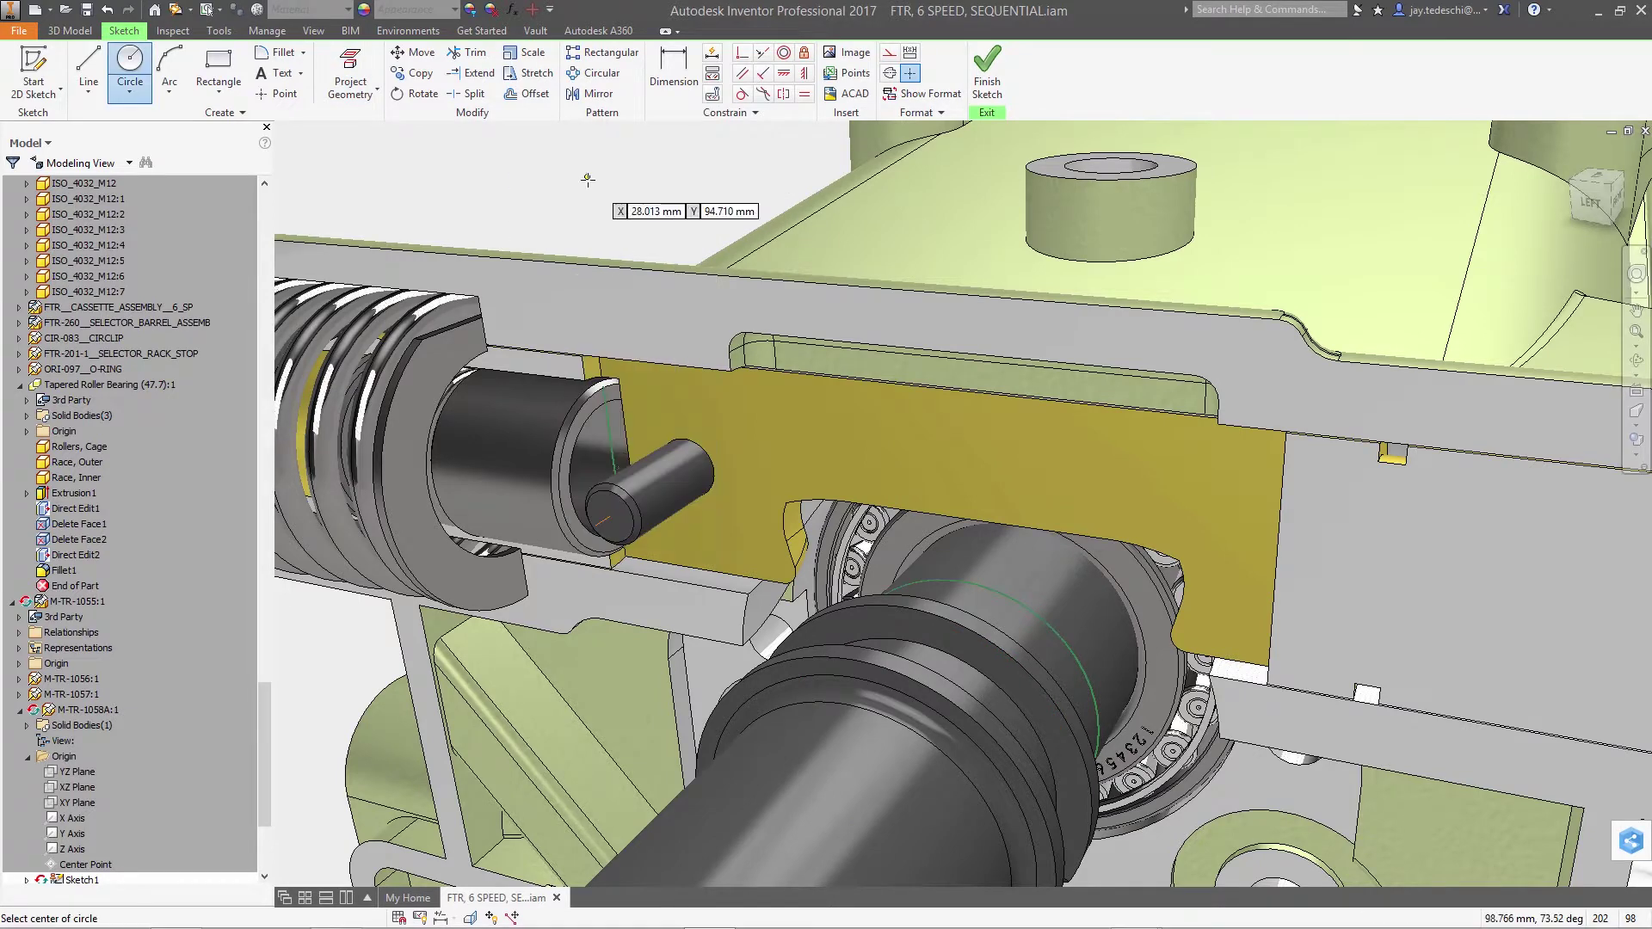
click(675, 474)
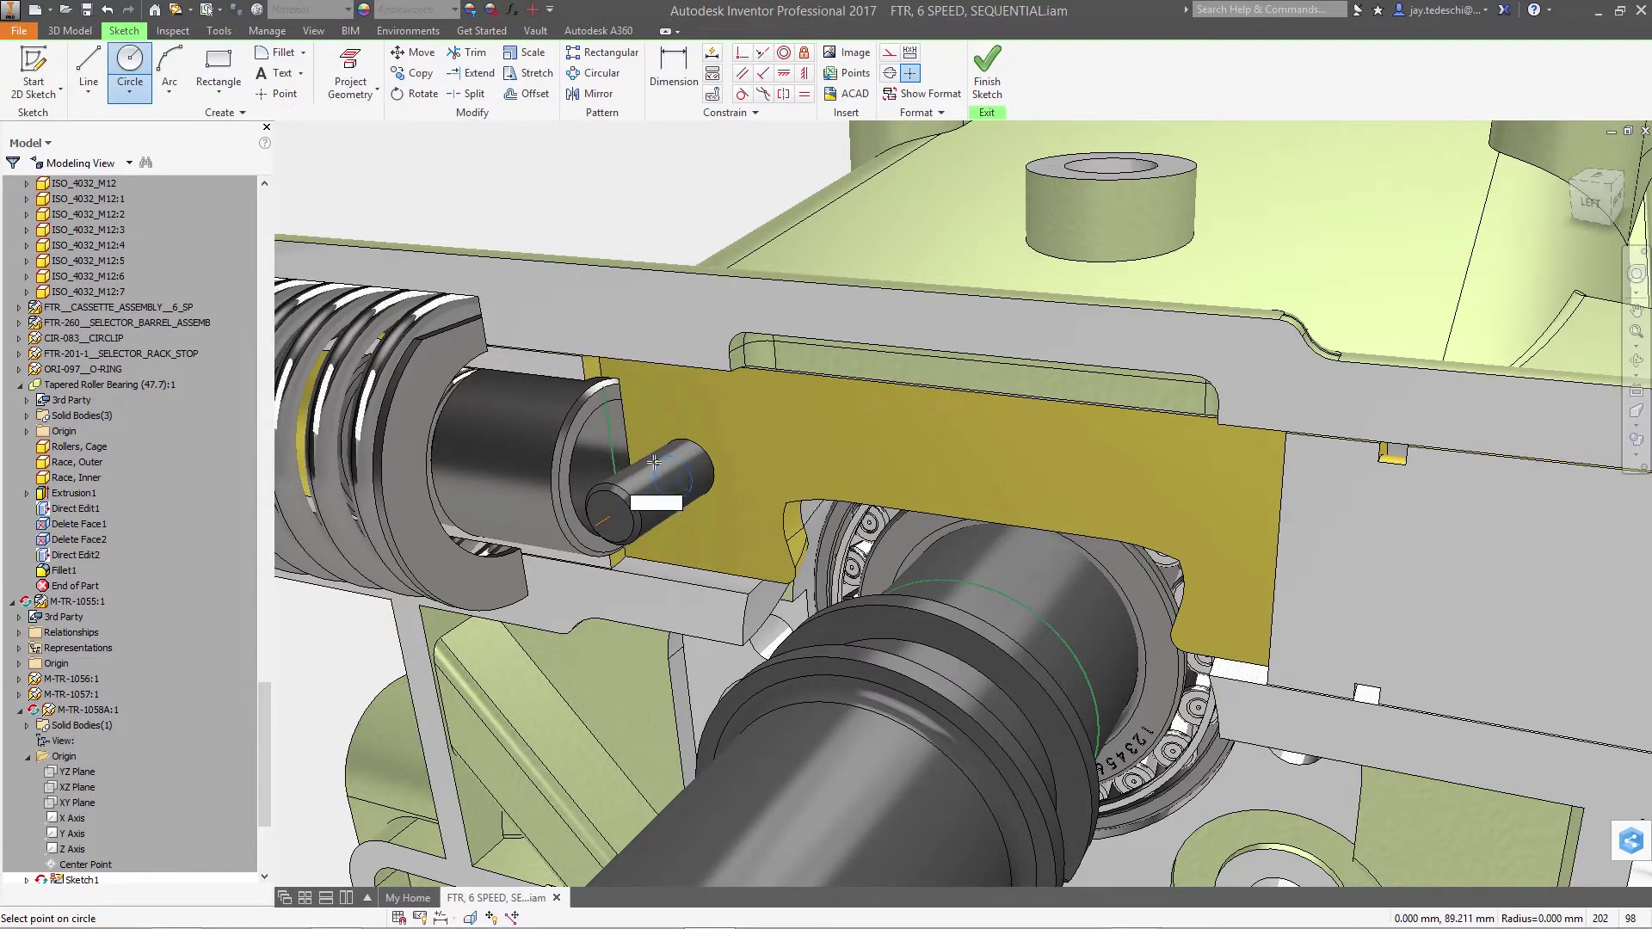
click(615, 461)
Sketch the lever outline from the projected edge's upper end around the far tip and back to the circle, finishing with an arc
right_click(614, 461)
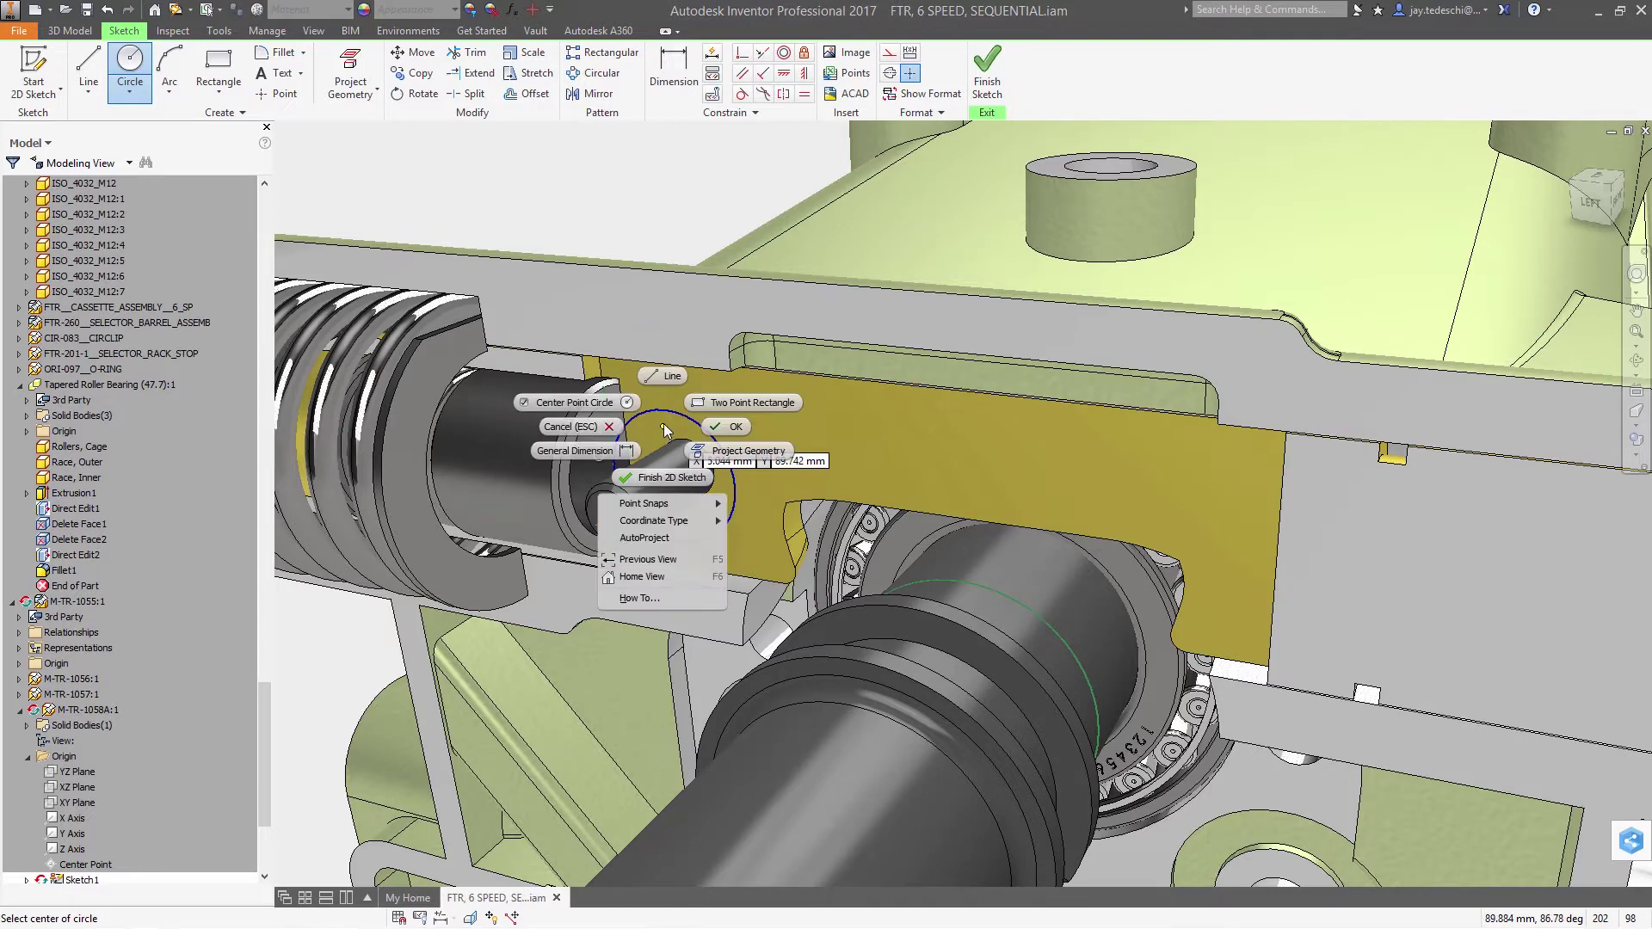
click(667, 374)
click(607, 385)
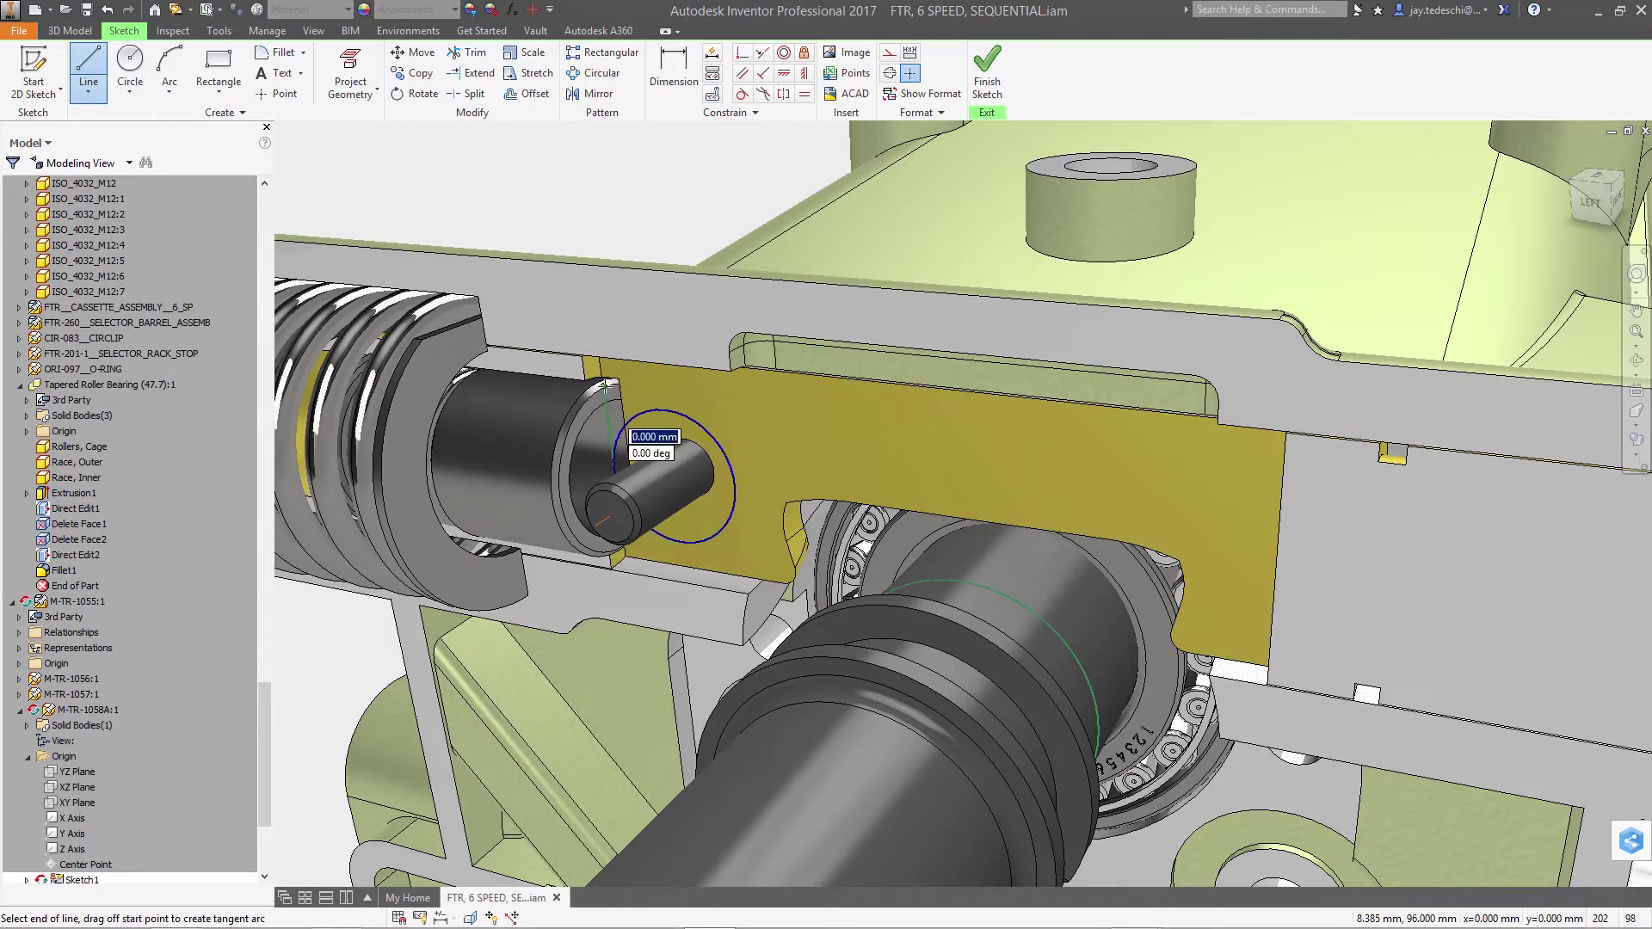
click(781, 407)
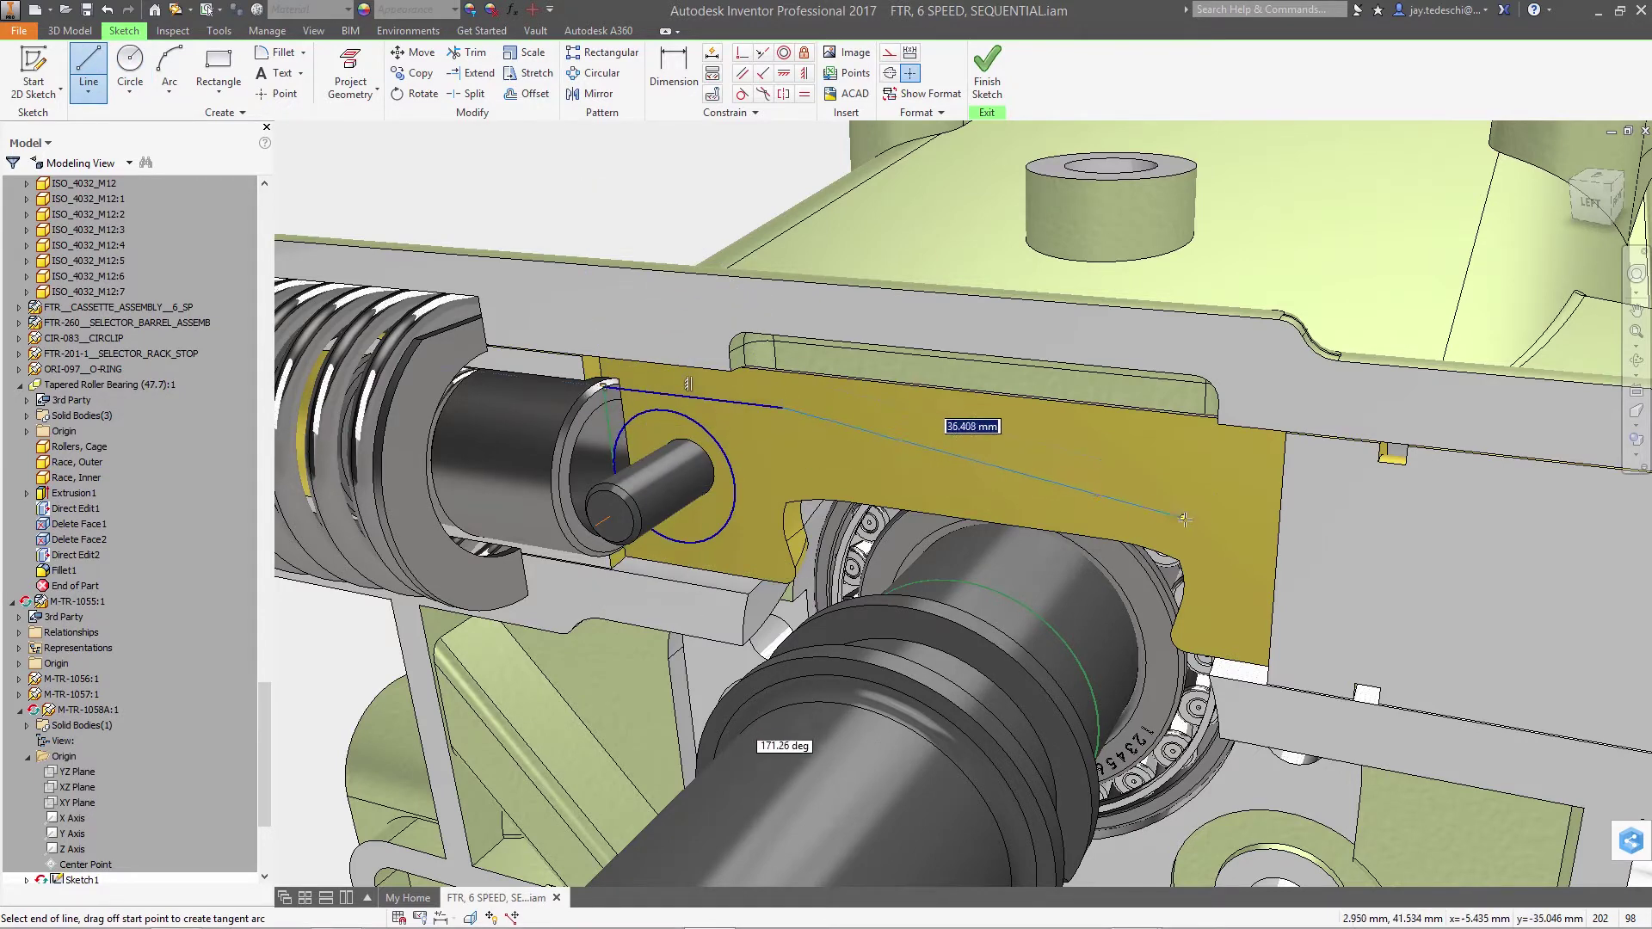
click(1213, 531)
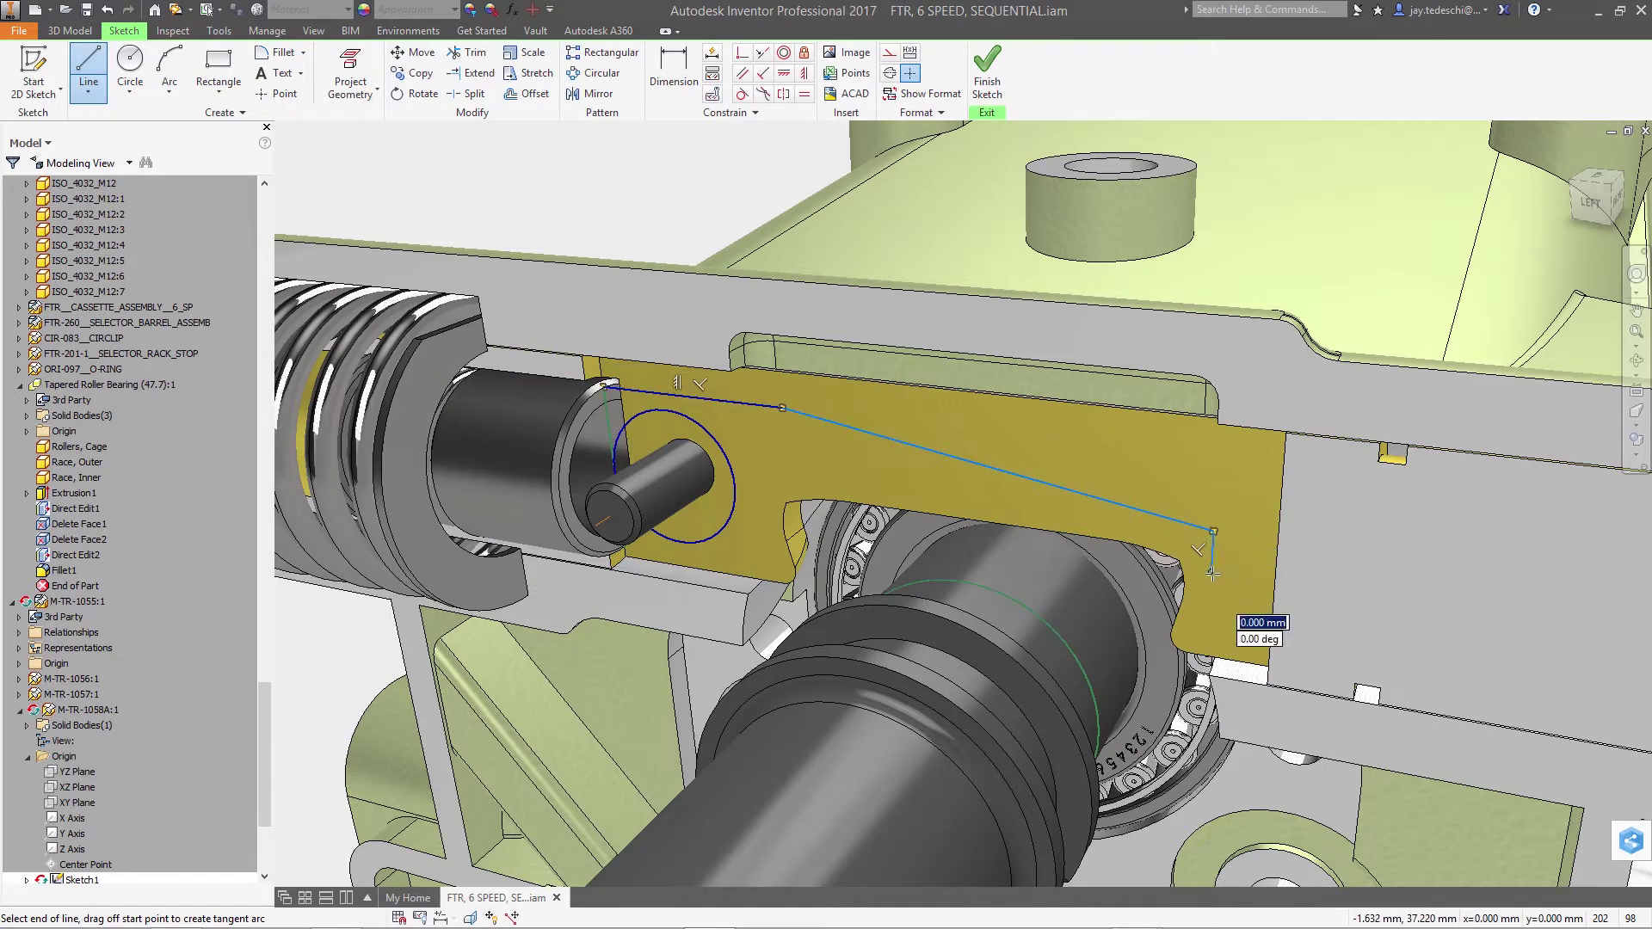
click(1212, 572)
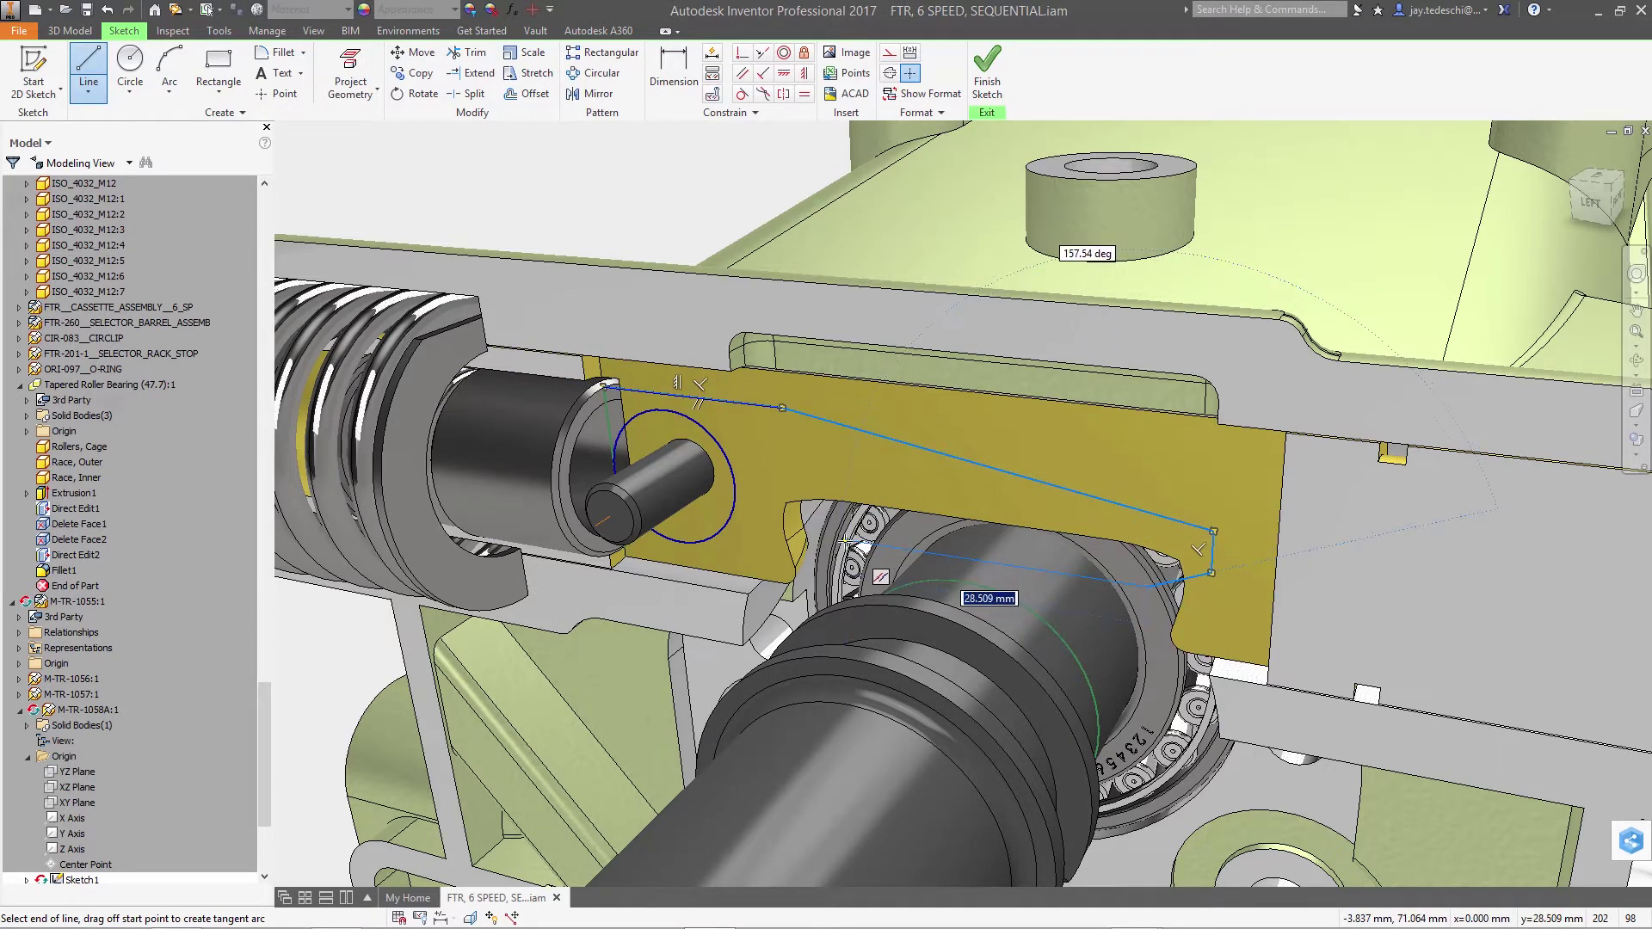
click(790, 510)
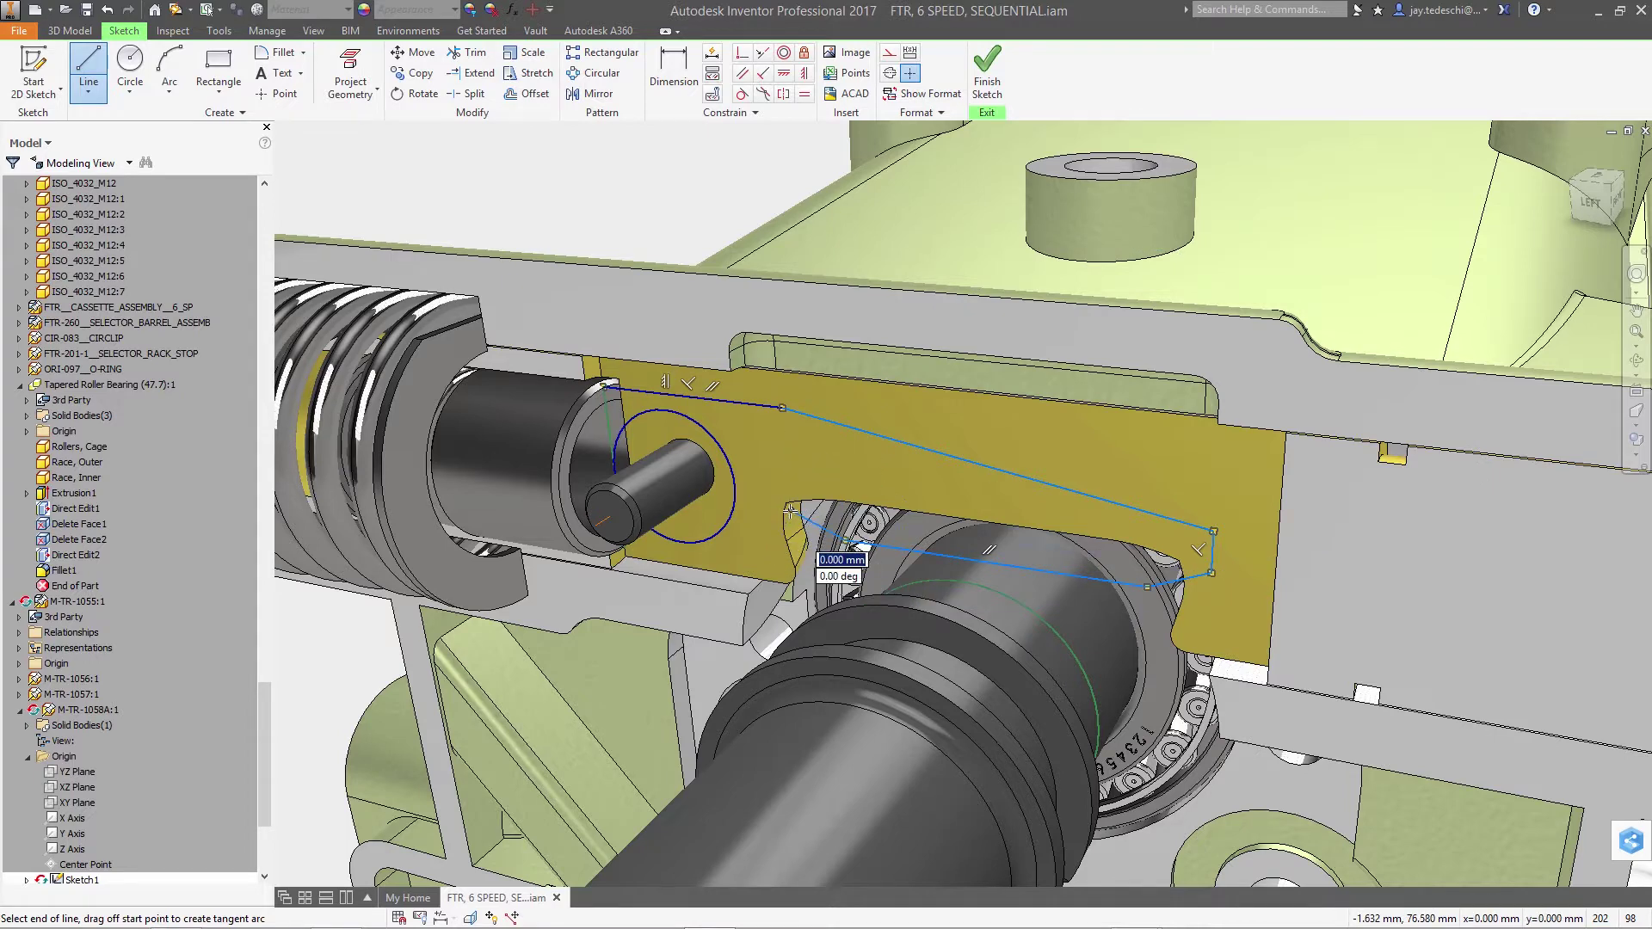
right_click(762, 548)
click(823, 552)
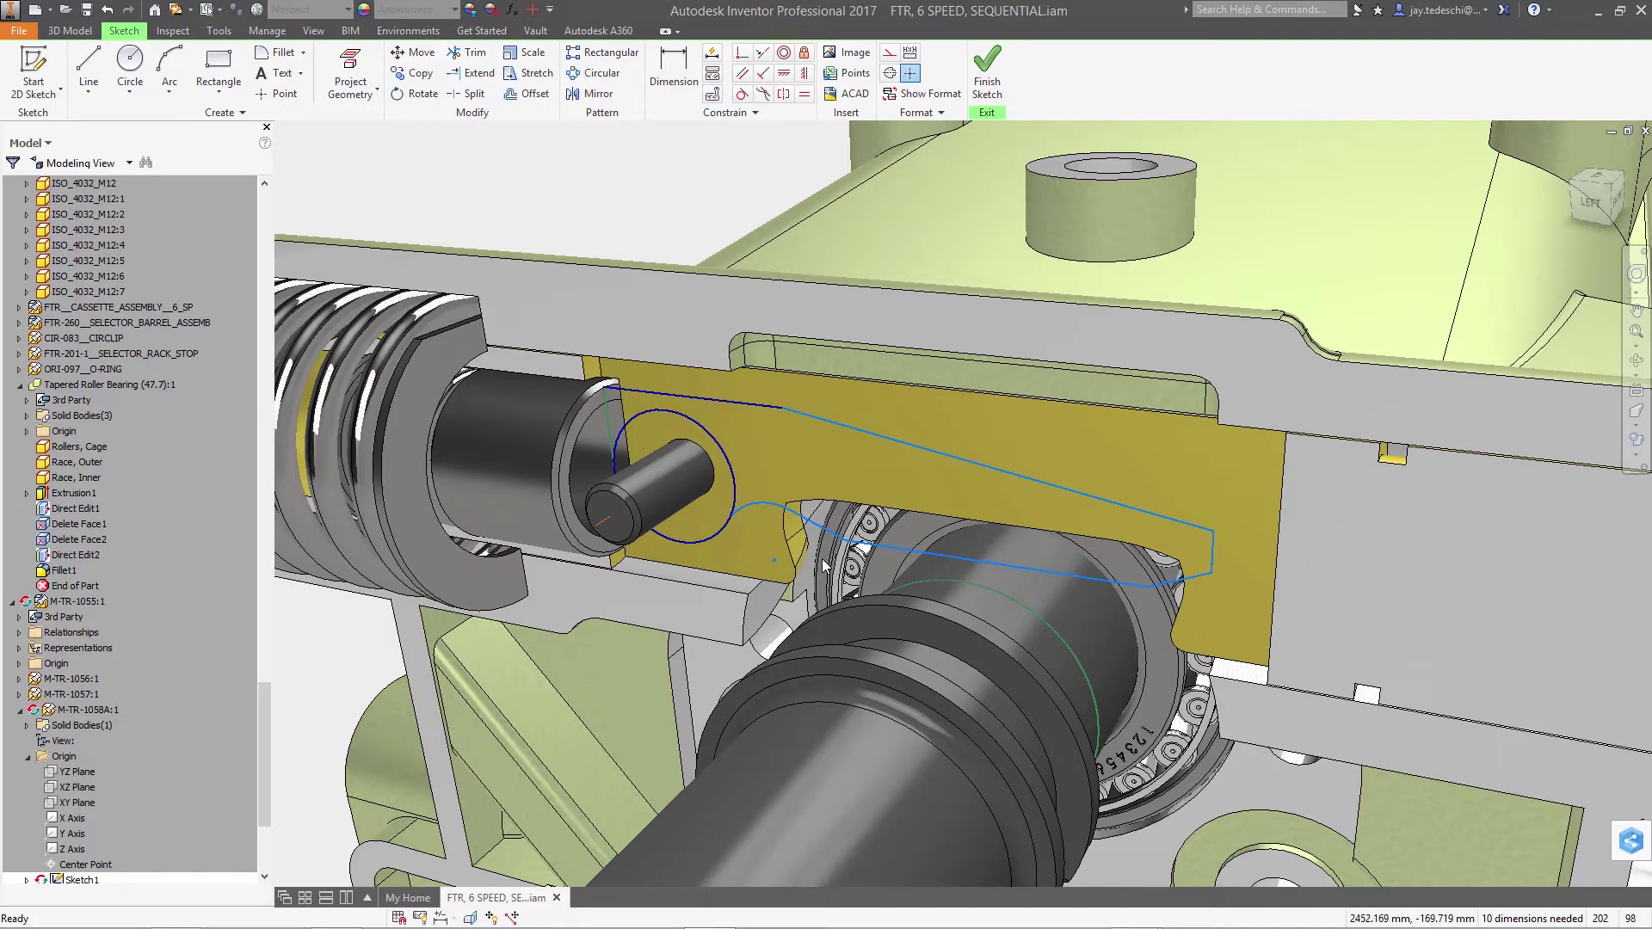
Apply tangent constraints between the circle and the closing arc, and between the lower line and the projected shaft curve
right_click(823, 559)
mouse_move(828, 734)
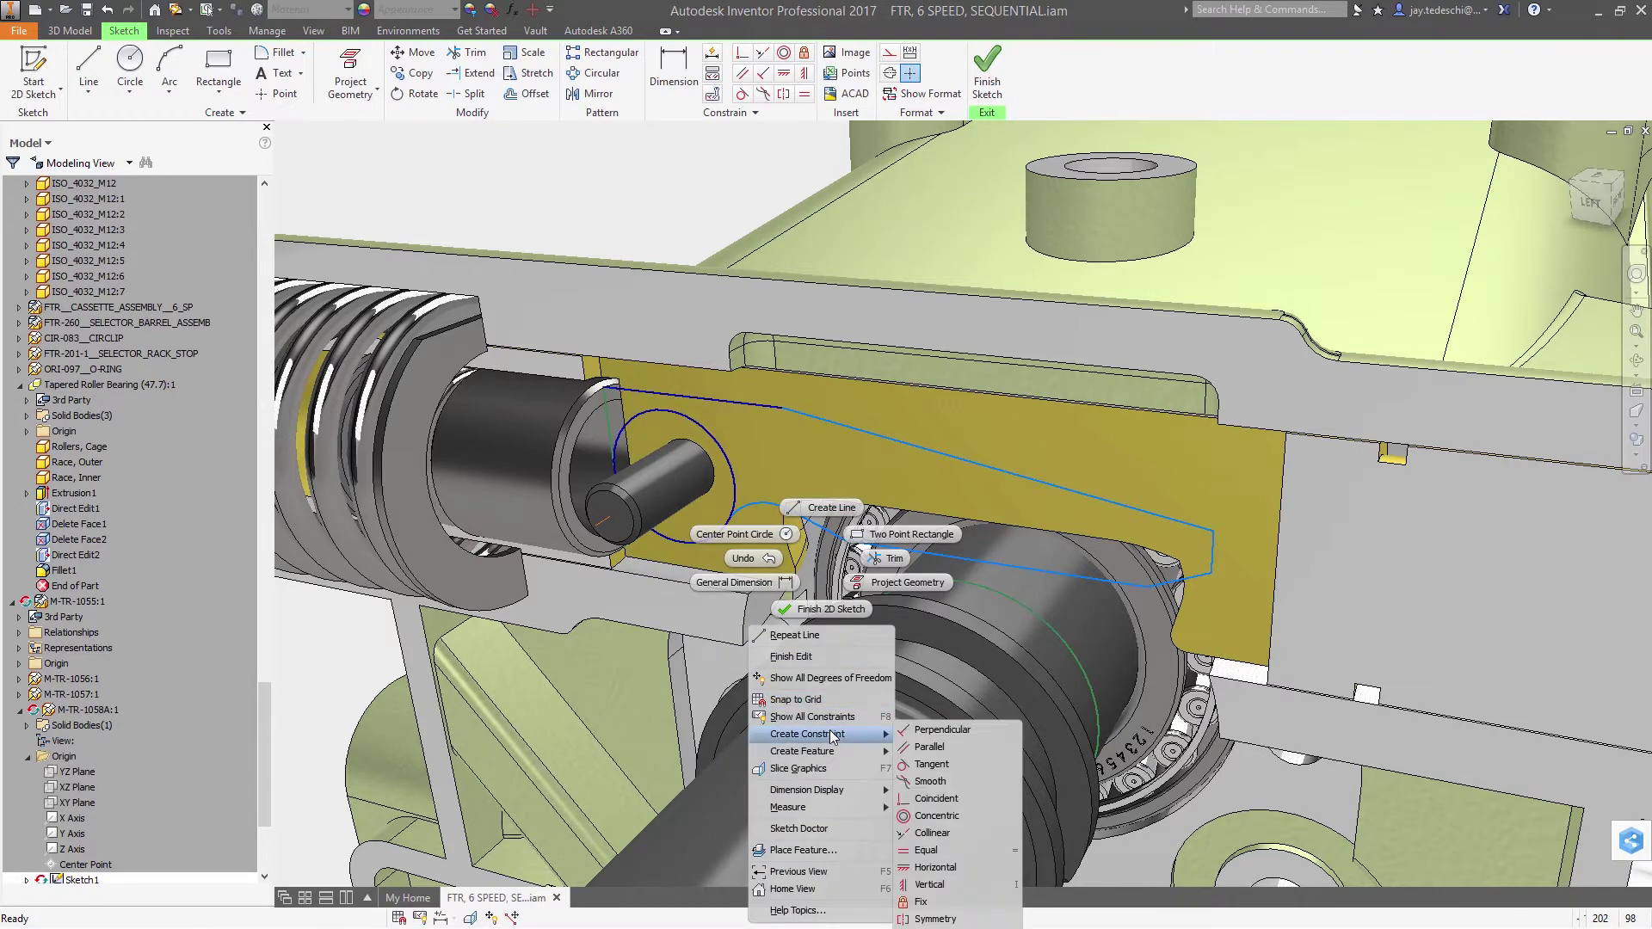
click(938, 766)
click(728, 535)
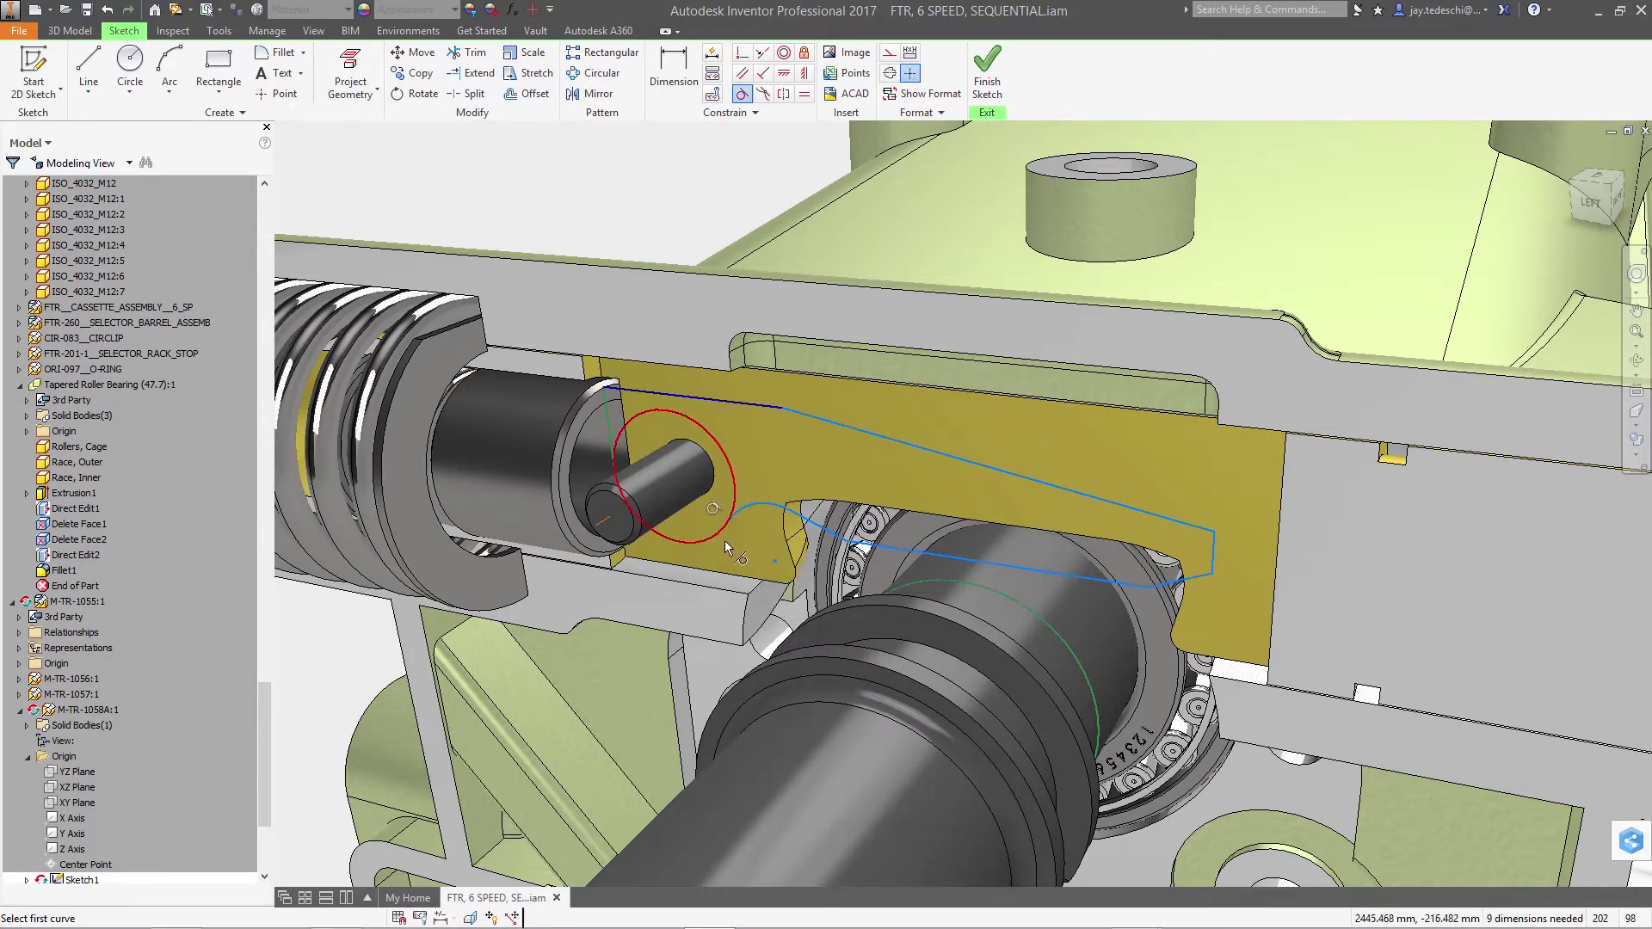
click(1000, 566)
click(986, 588)
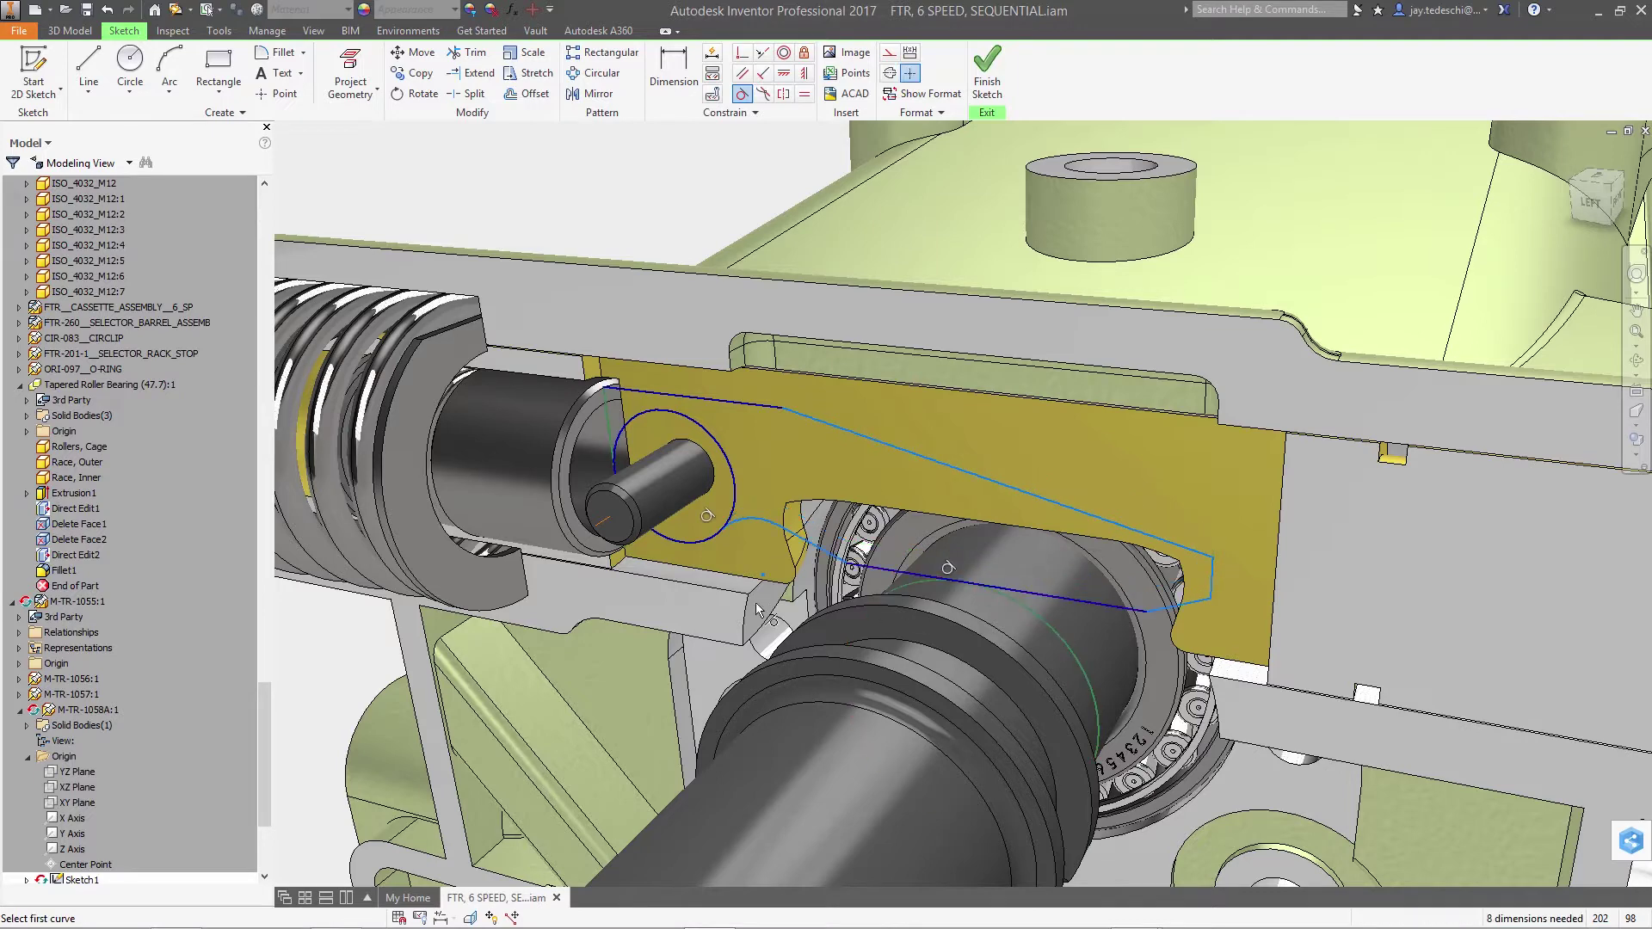
right_click(675, 615)
click(733, 612)
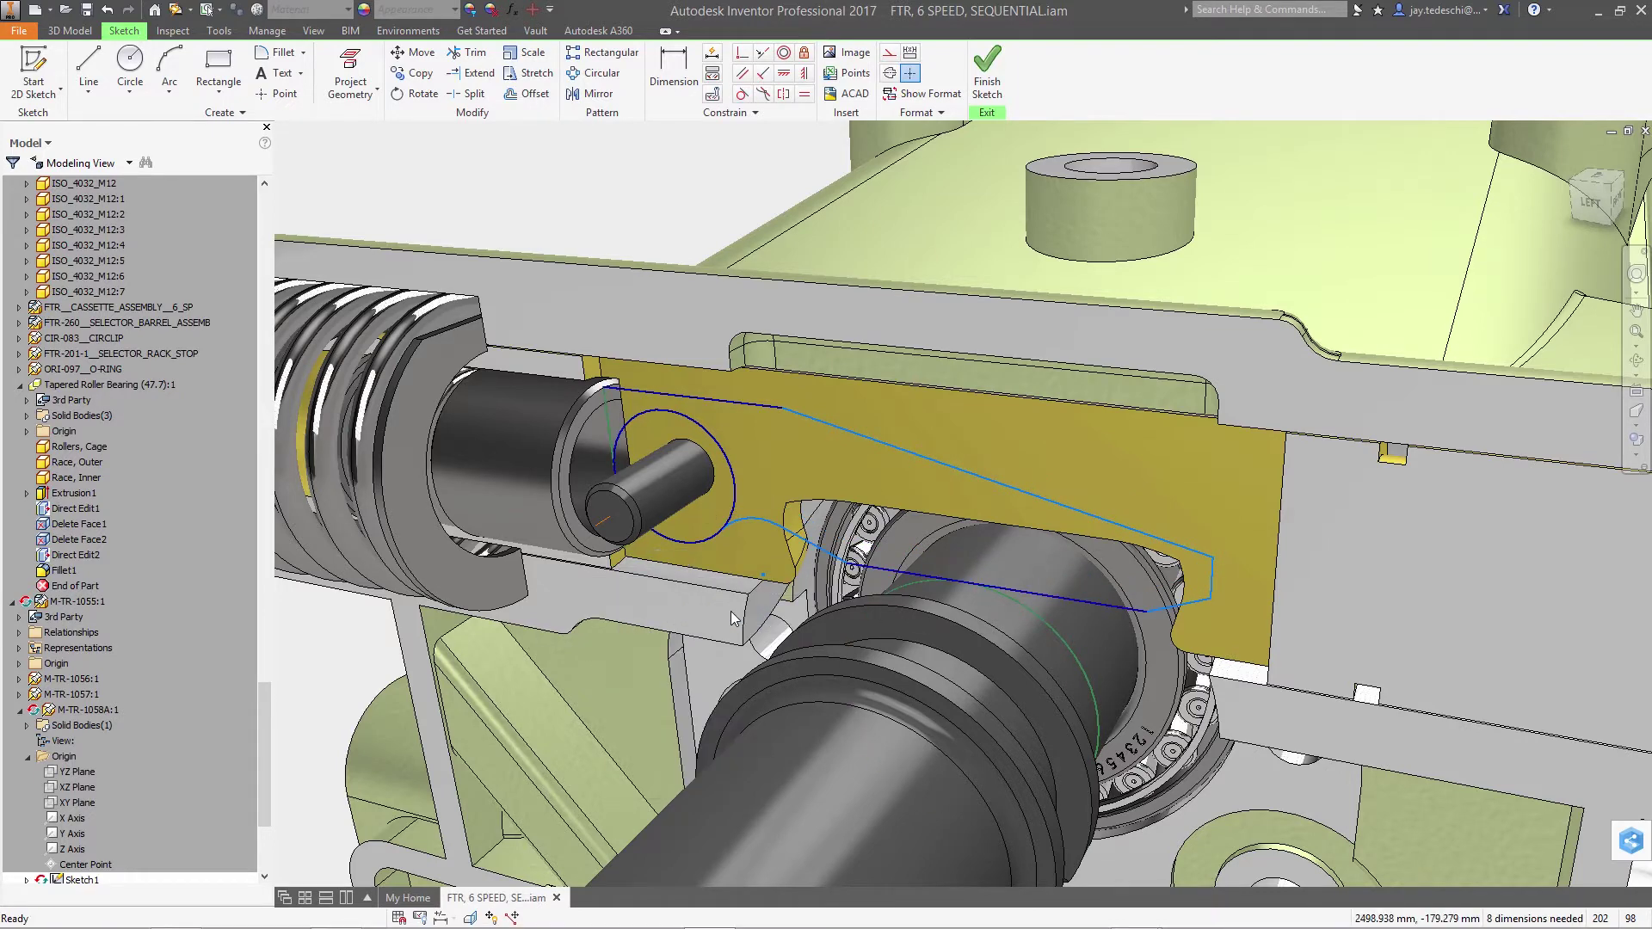
Dimension the lever's end line 60 mm from the projected straight edge and the short upper line 17 mm long
right_click(731, 612)
click(650, 636)
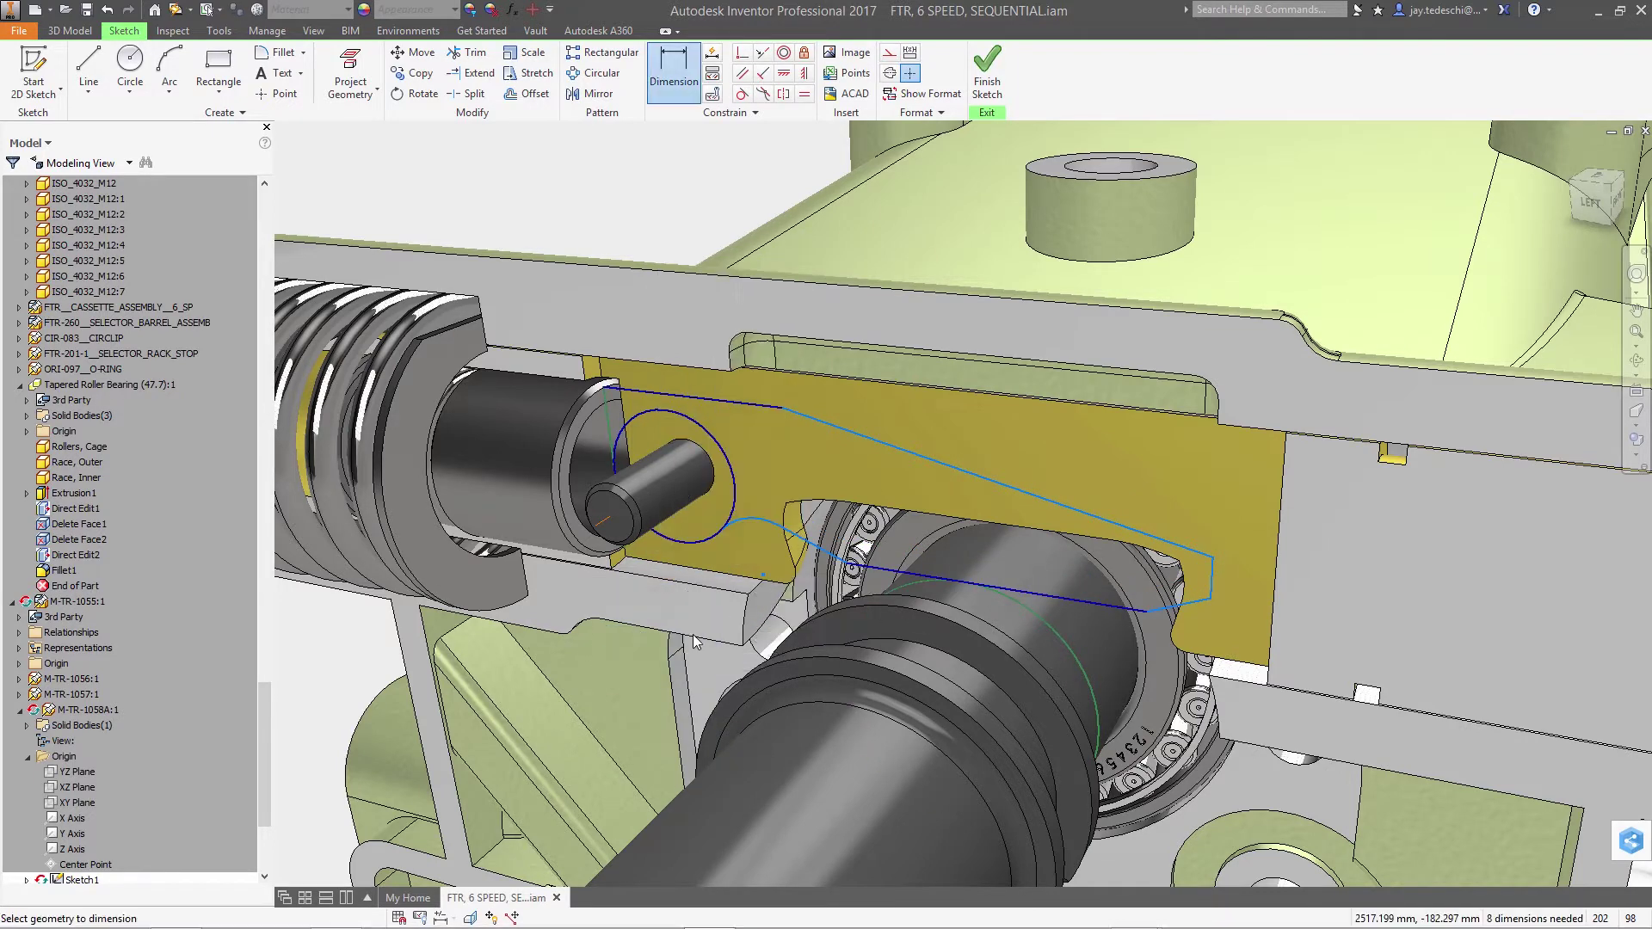
click(611, 418)
click(1213, 582)
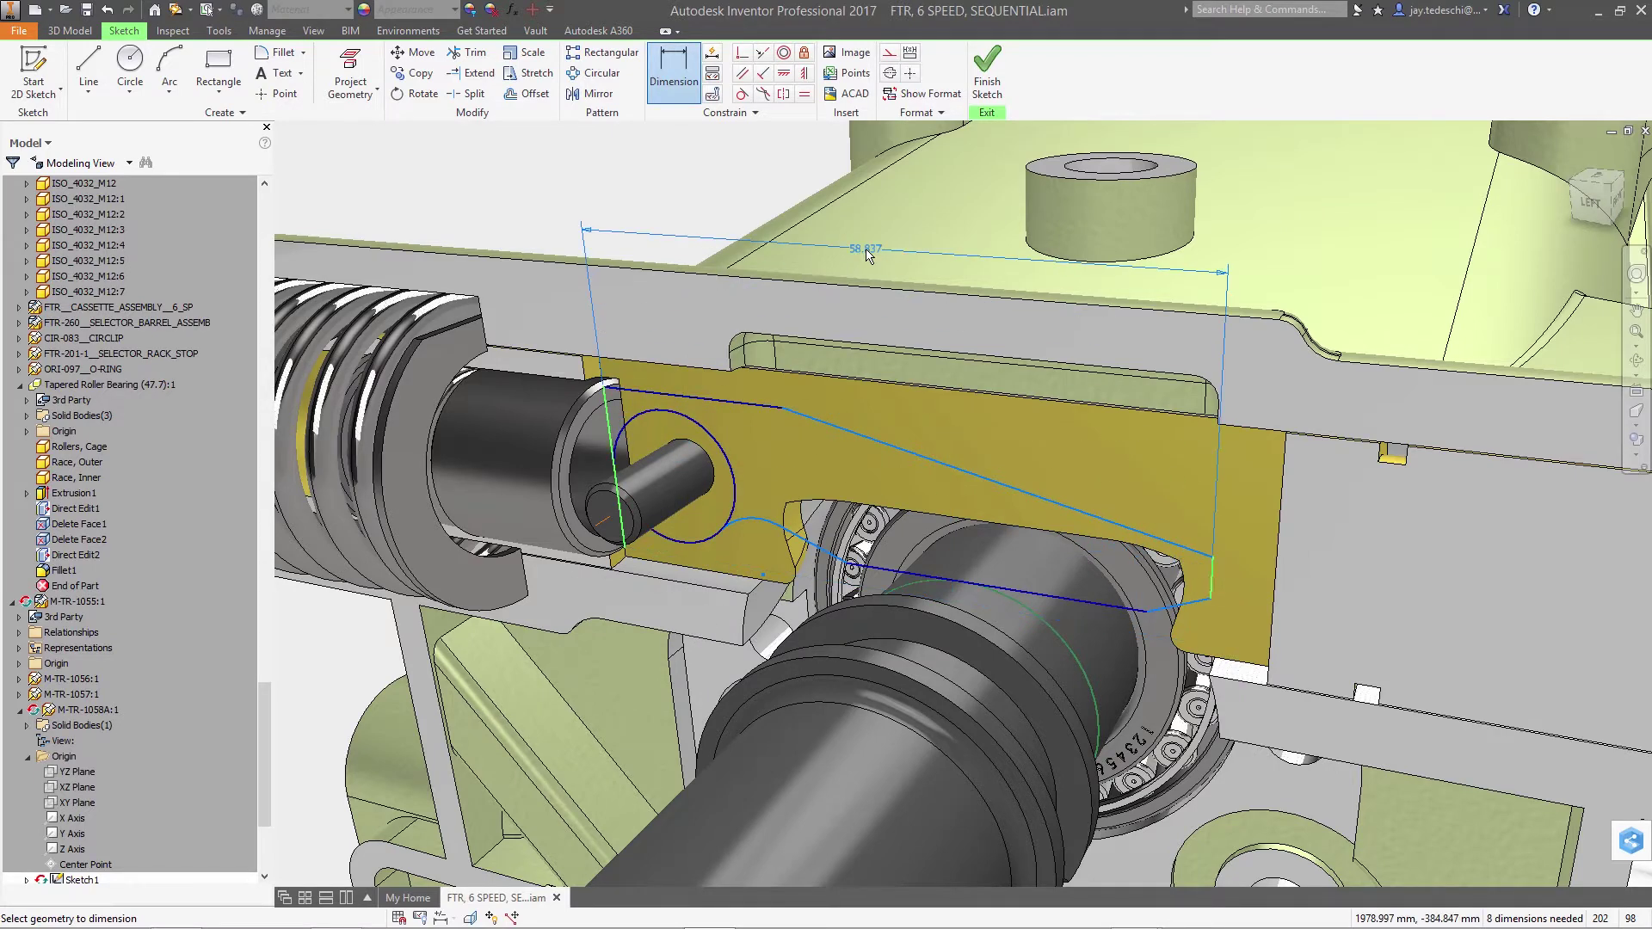
click(865, 262)
text(60)
key(Return)
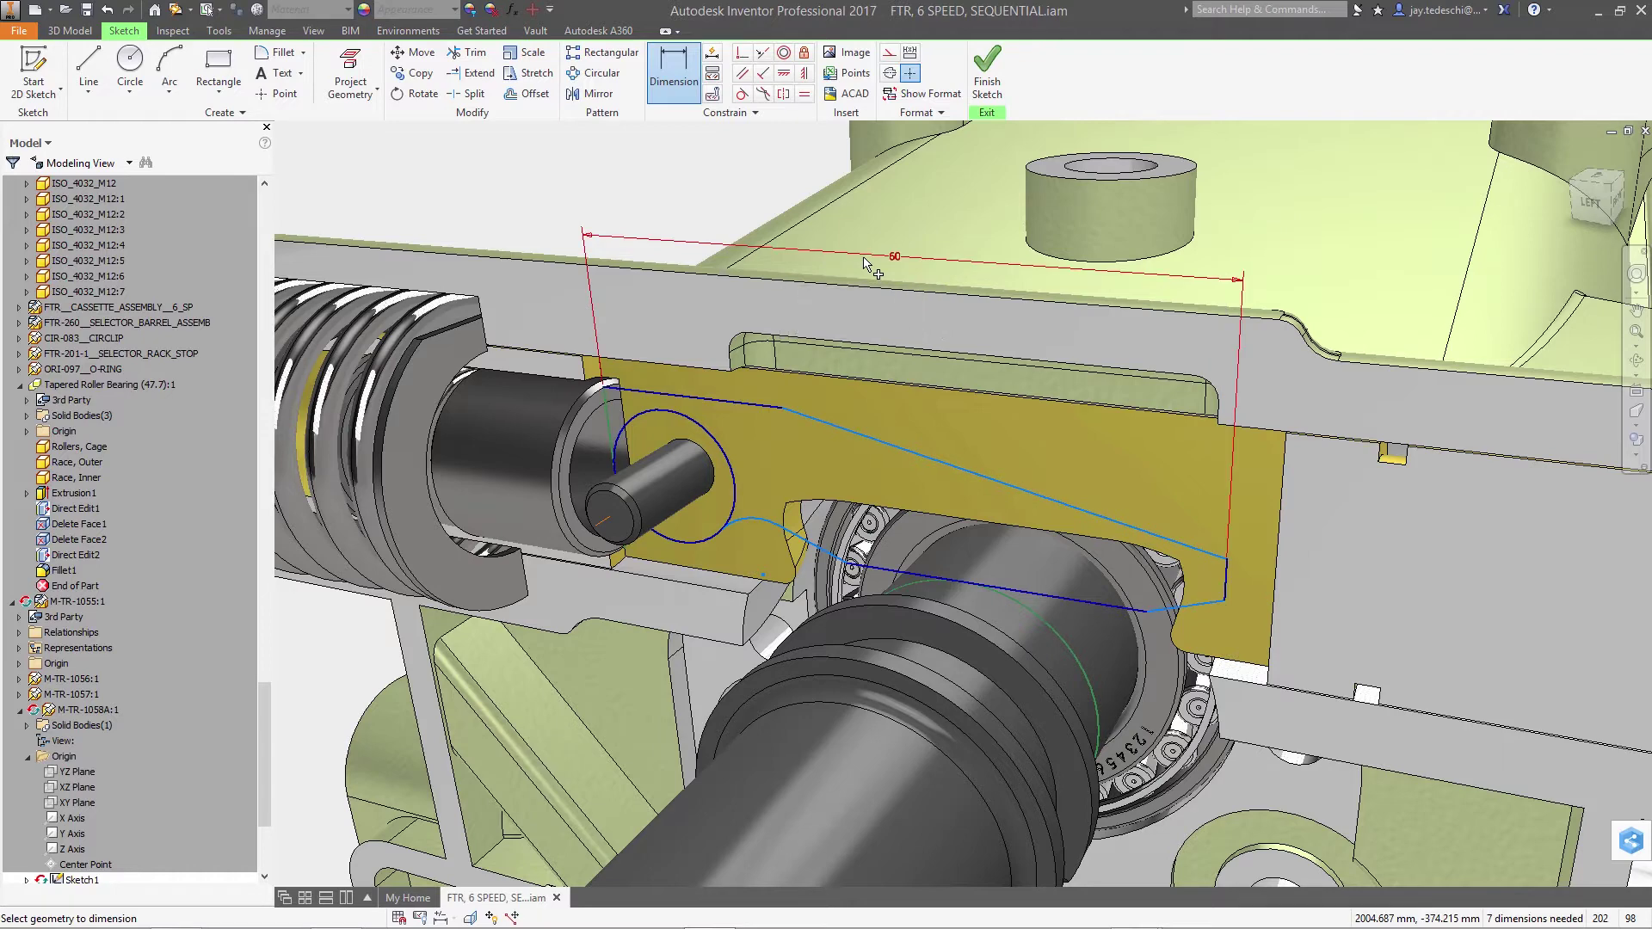
click(660, 400)
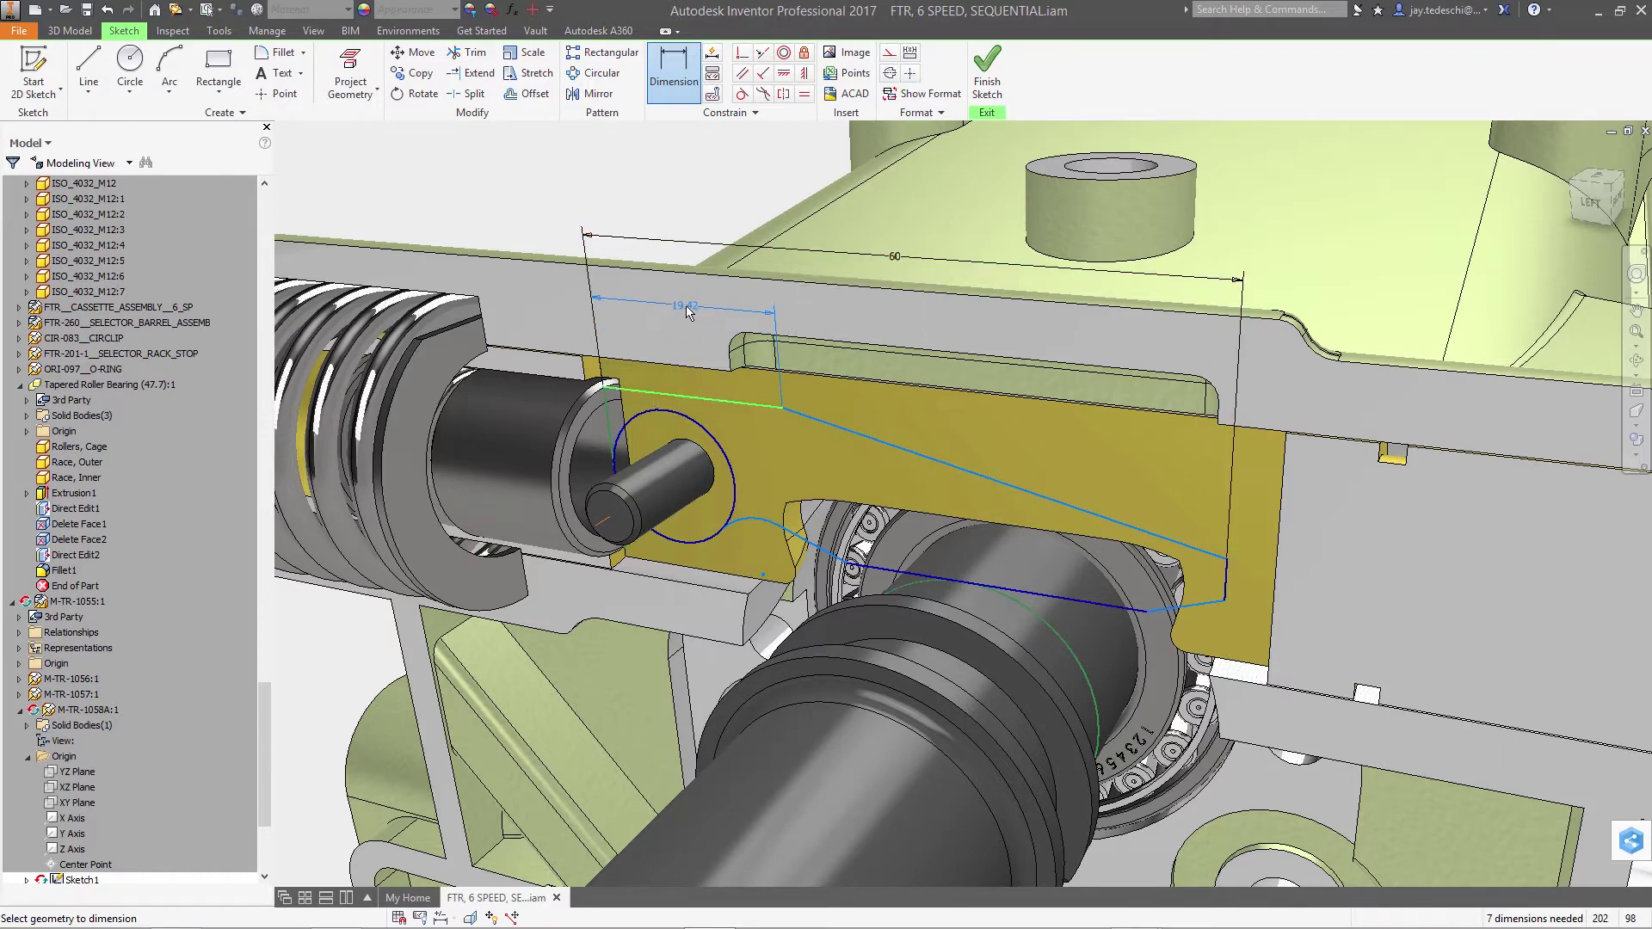
click(686, 307)
key(Return)
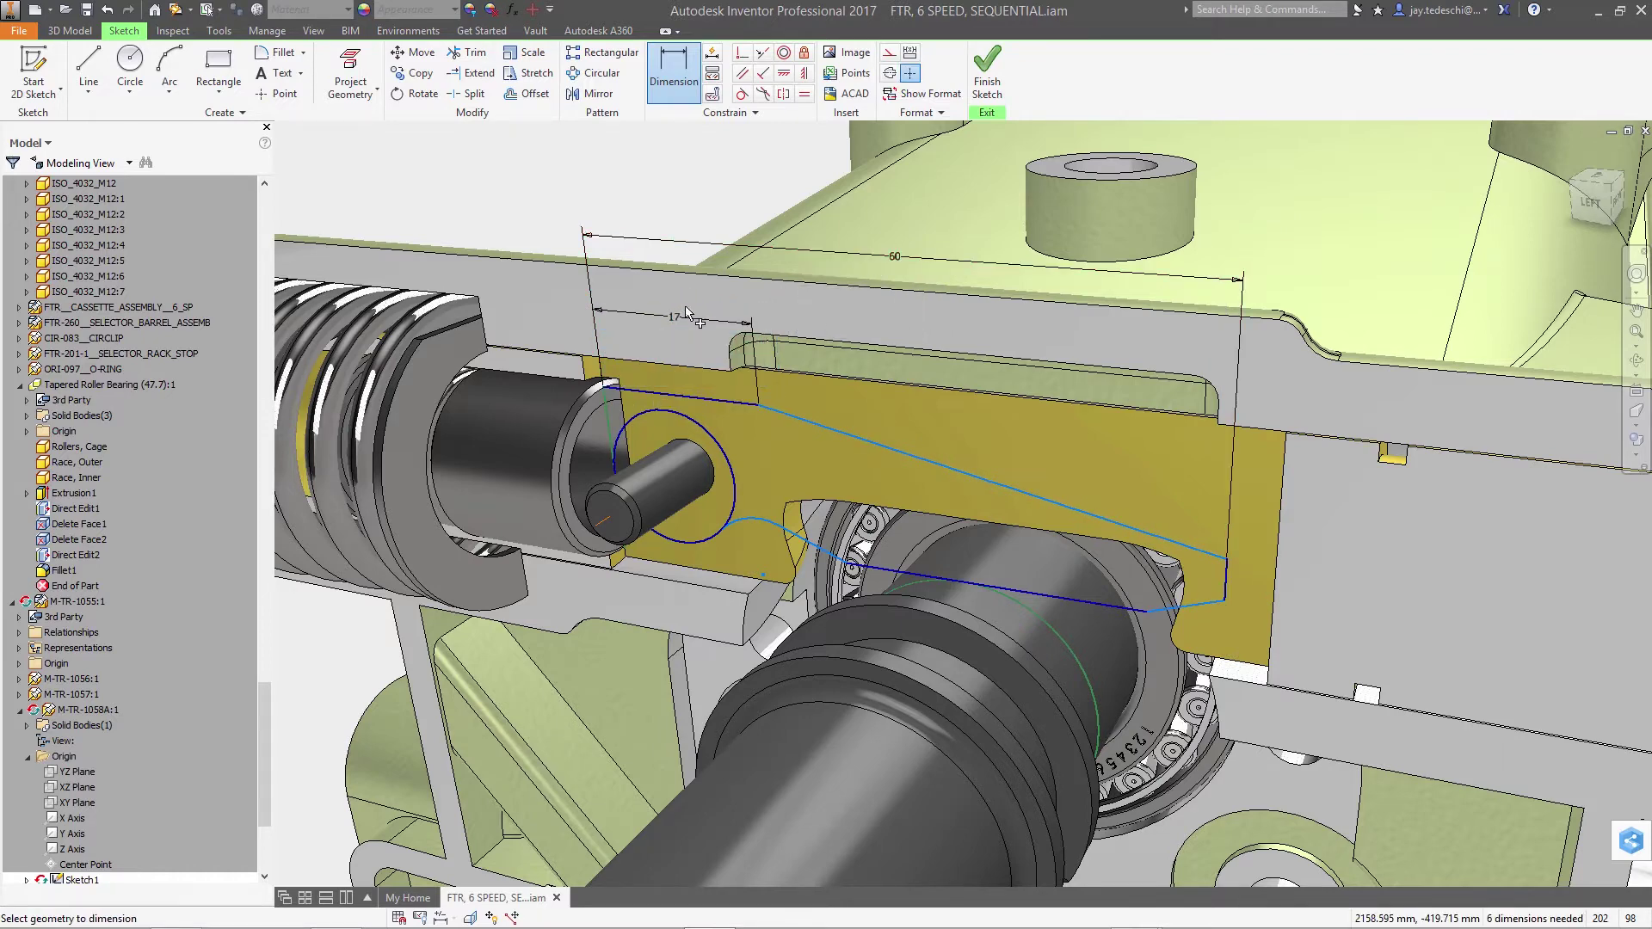
Dimension the lower line's near endpoint 29 mm from the projected straight edge
click(608, 443)
click(845, 565)
click(697, 676)
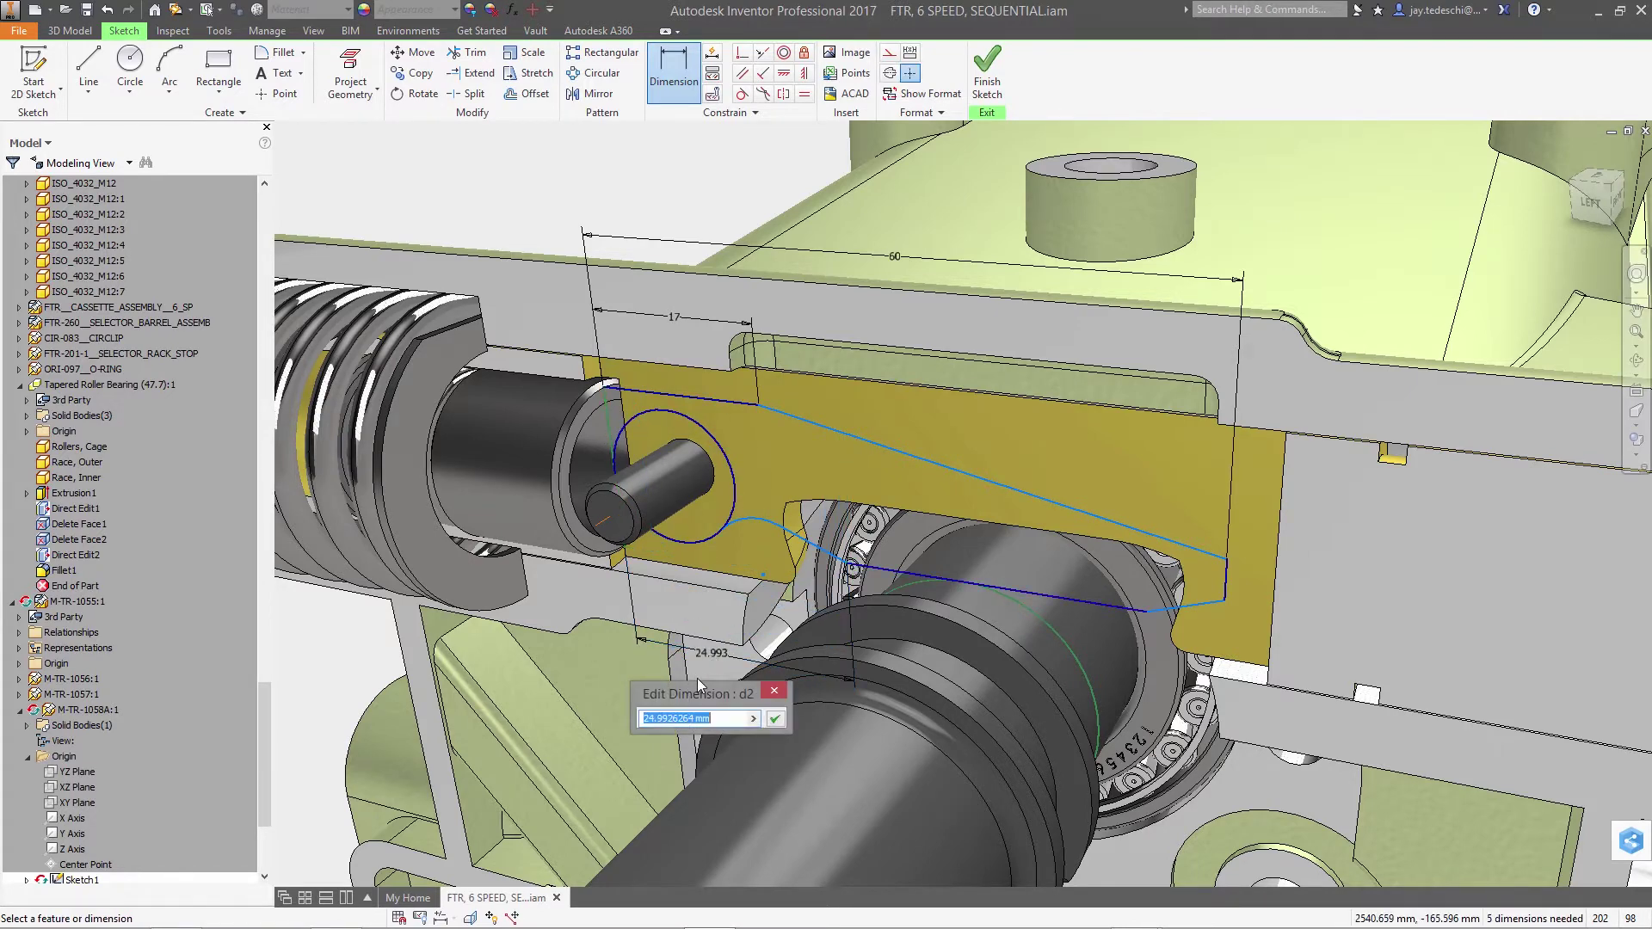
text(29)
key(Return)
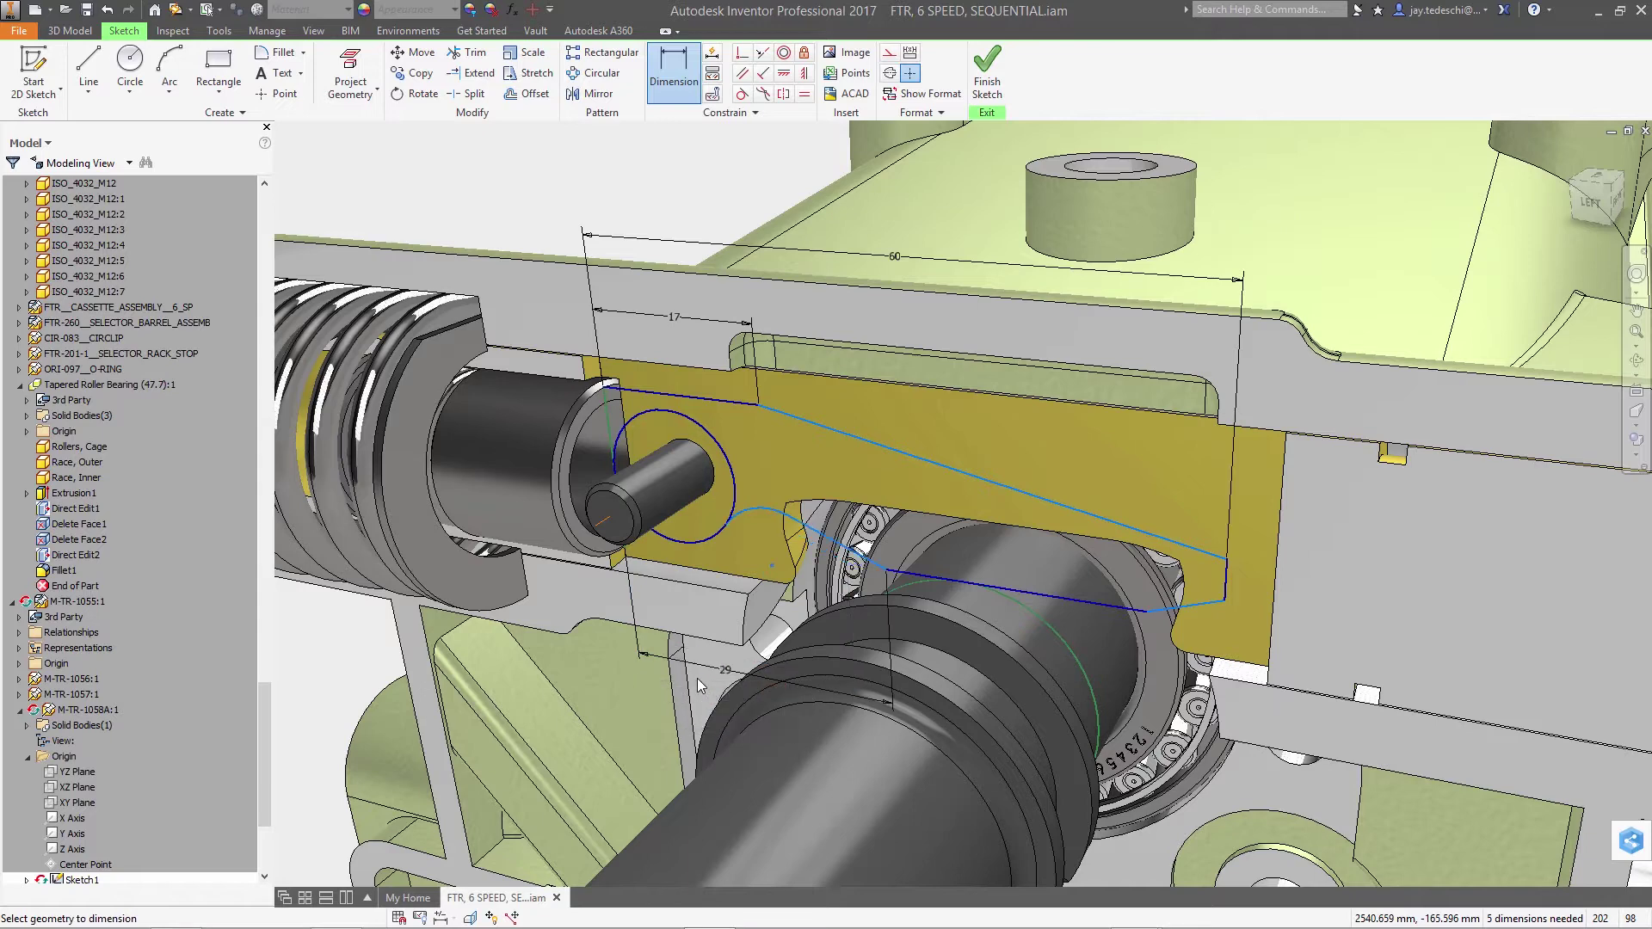
Dimension the closing arc with an 8 mm radius and its centre 16 mm from the projected straight edge
click(752, 529)
key(Return)
click(616, 477)
click(780, 590)
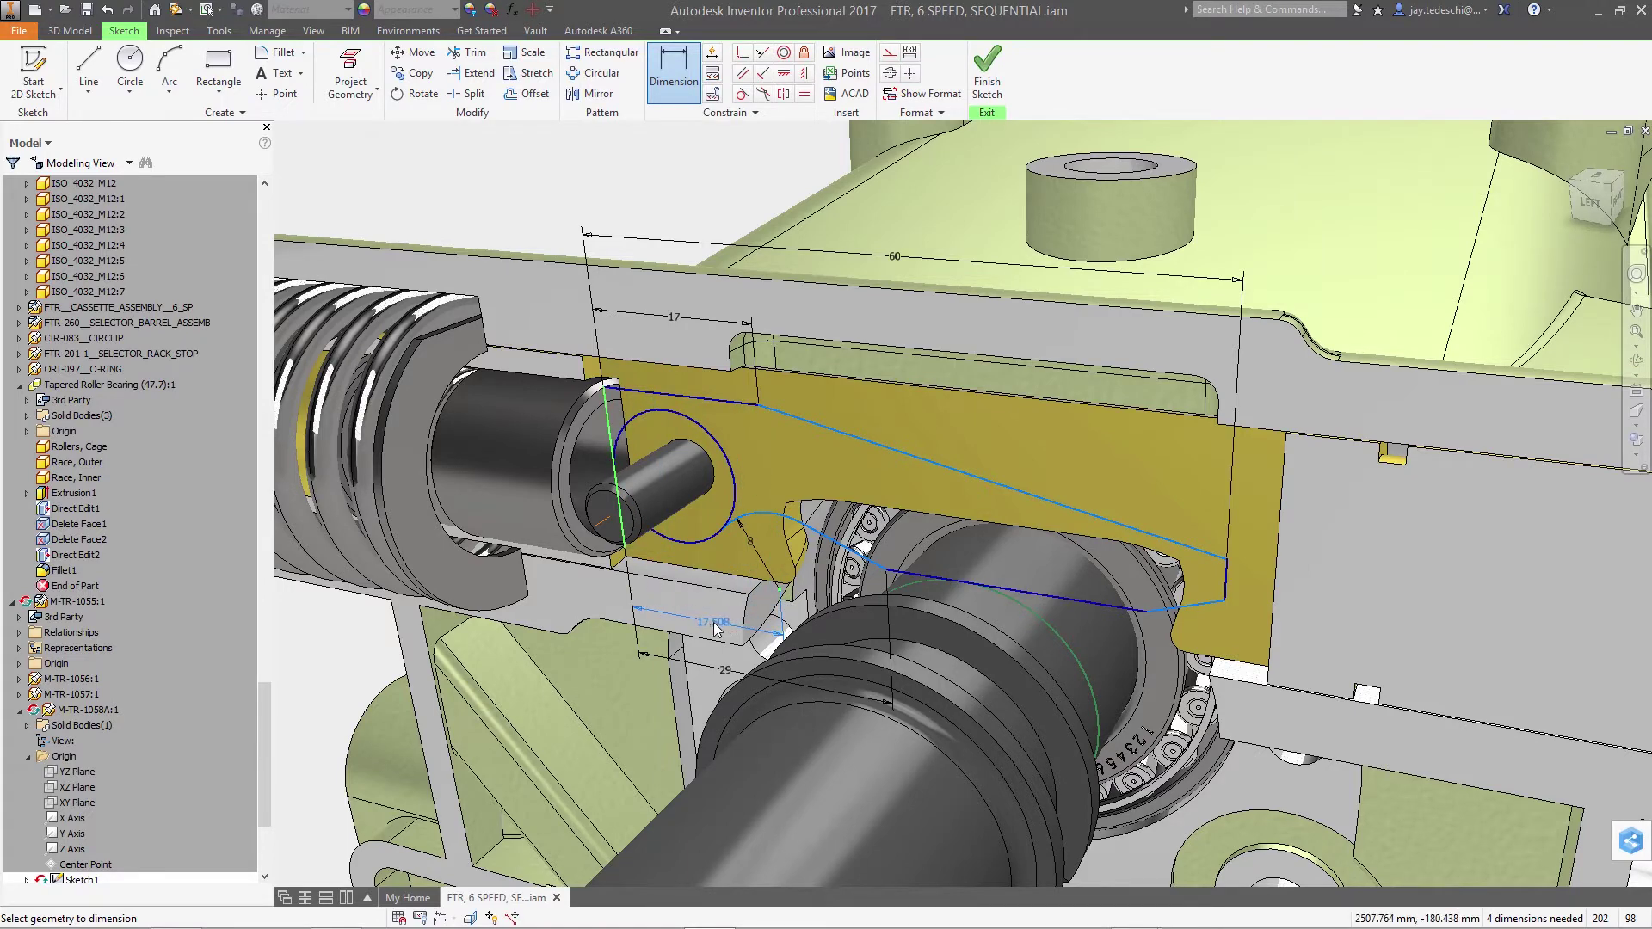
click(716, 624)
text(16)
key(Return)
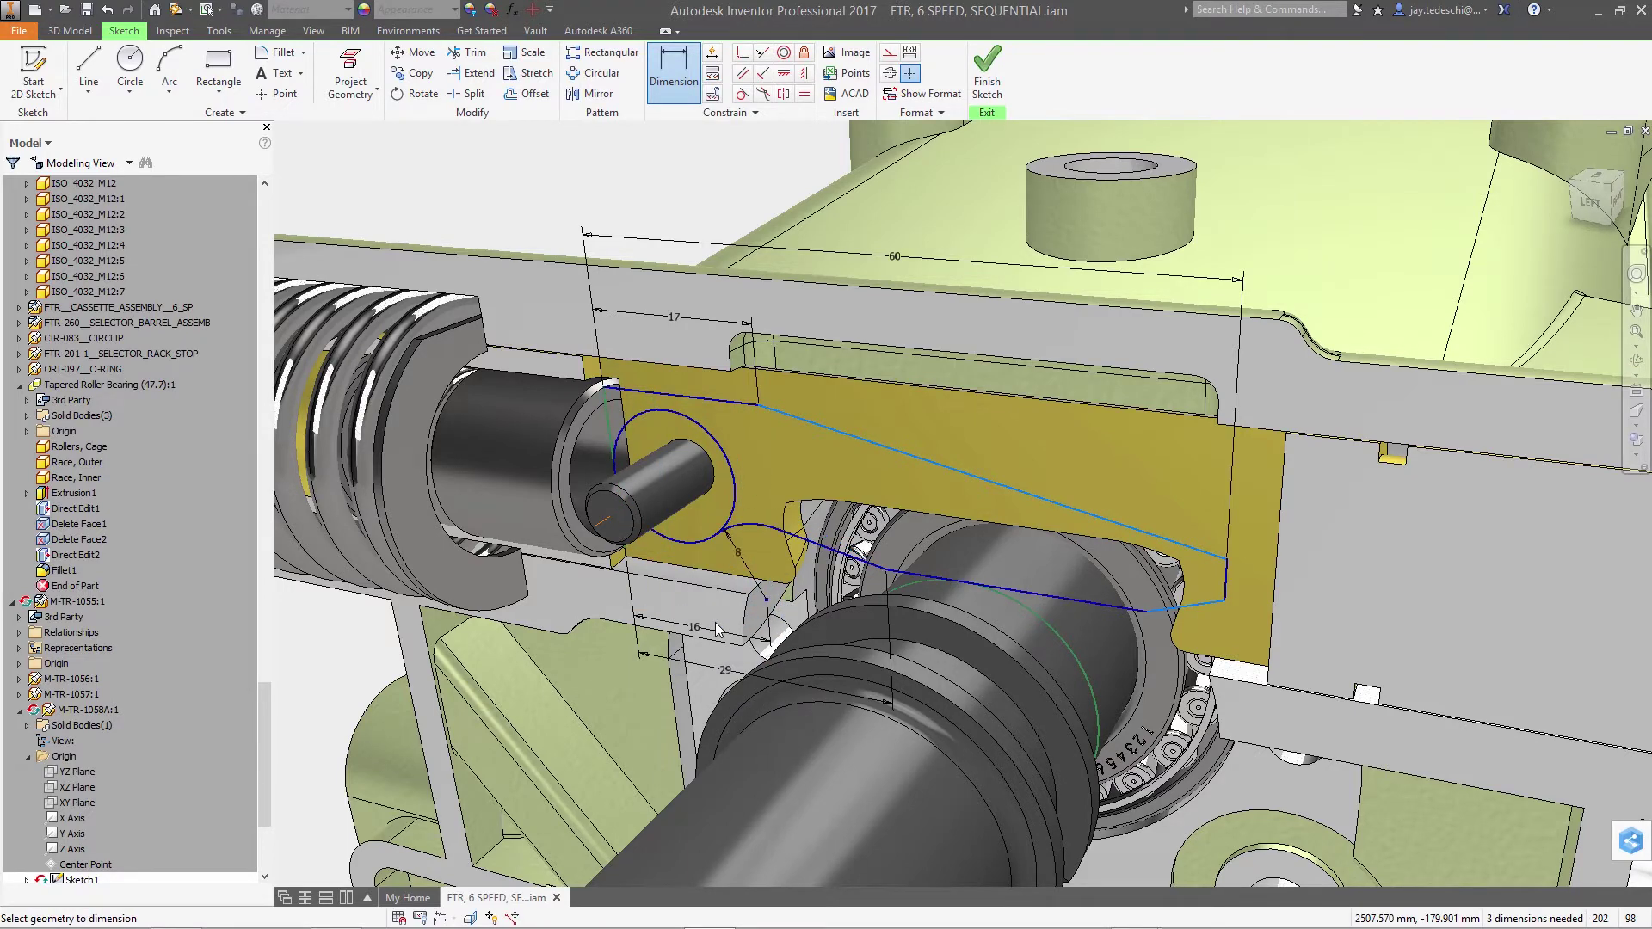
Set the long upper line's angle to 10 degrees from the short upper line and 24 degrees to the tip's lower line
click(869, 449)
click(1050, 465)
text(10)
key(Return)
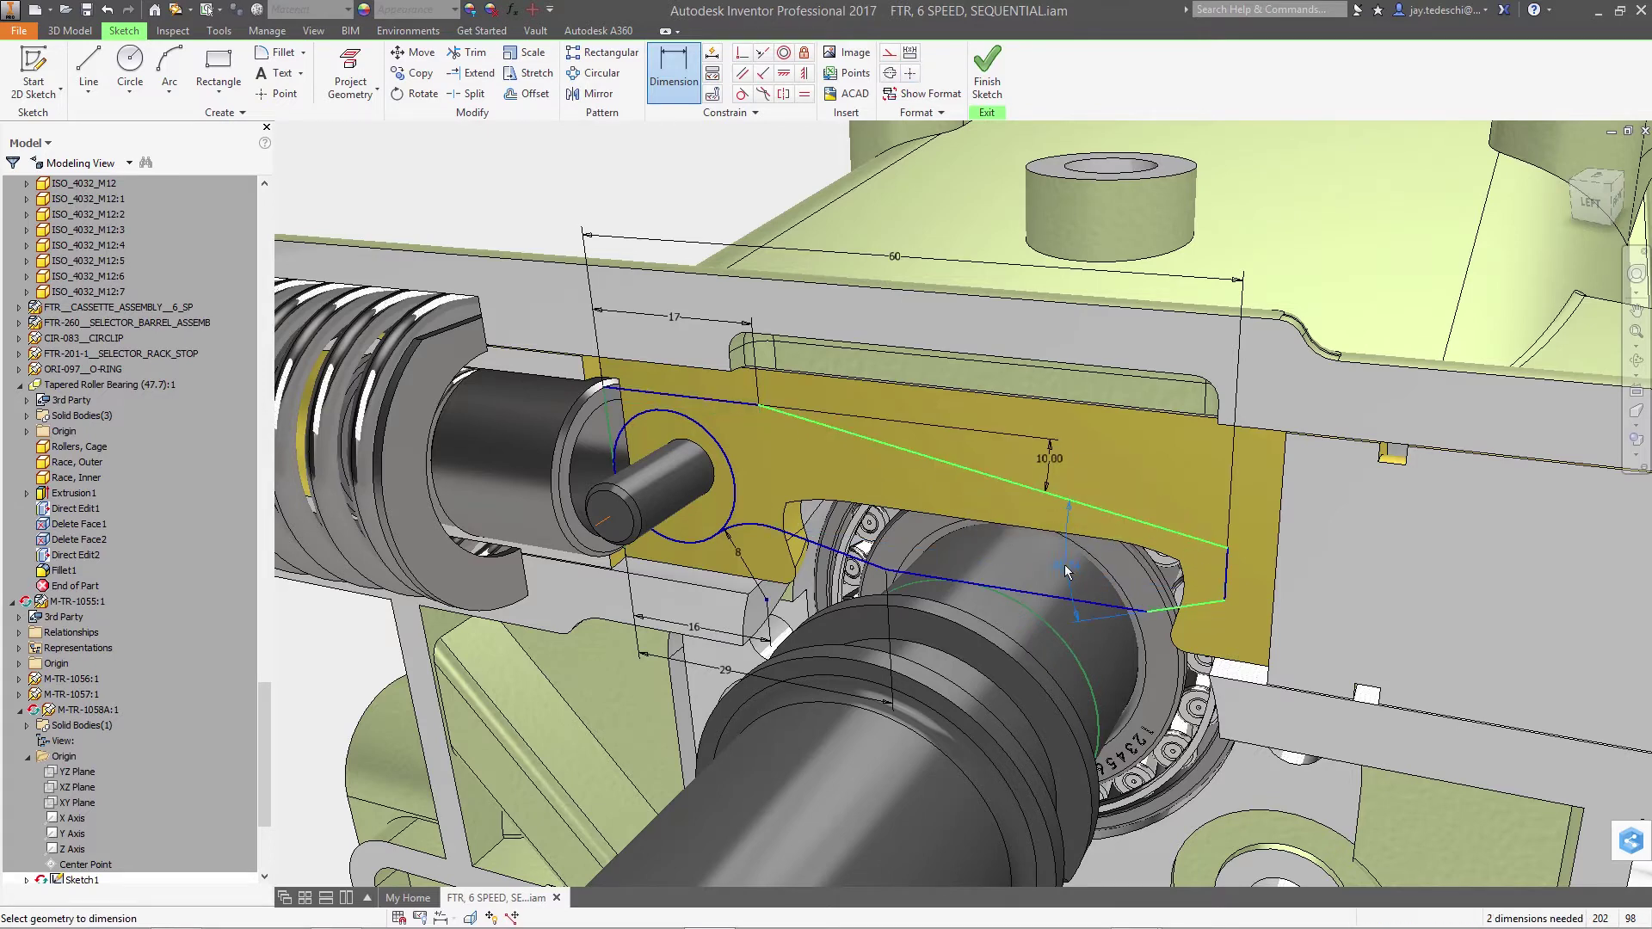
click(1055, 560)
text(24)
key(Return)
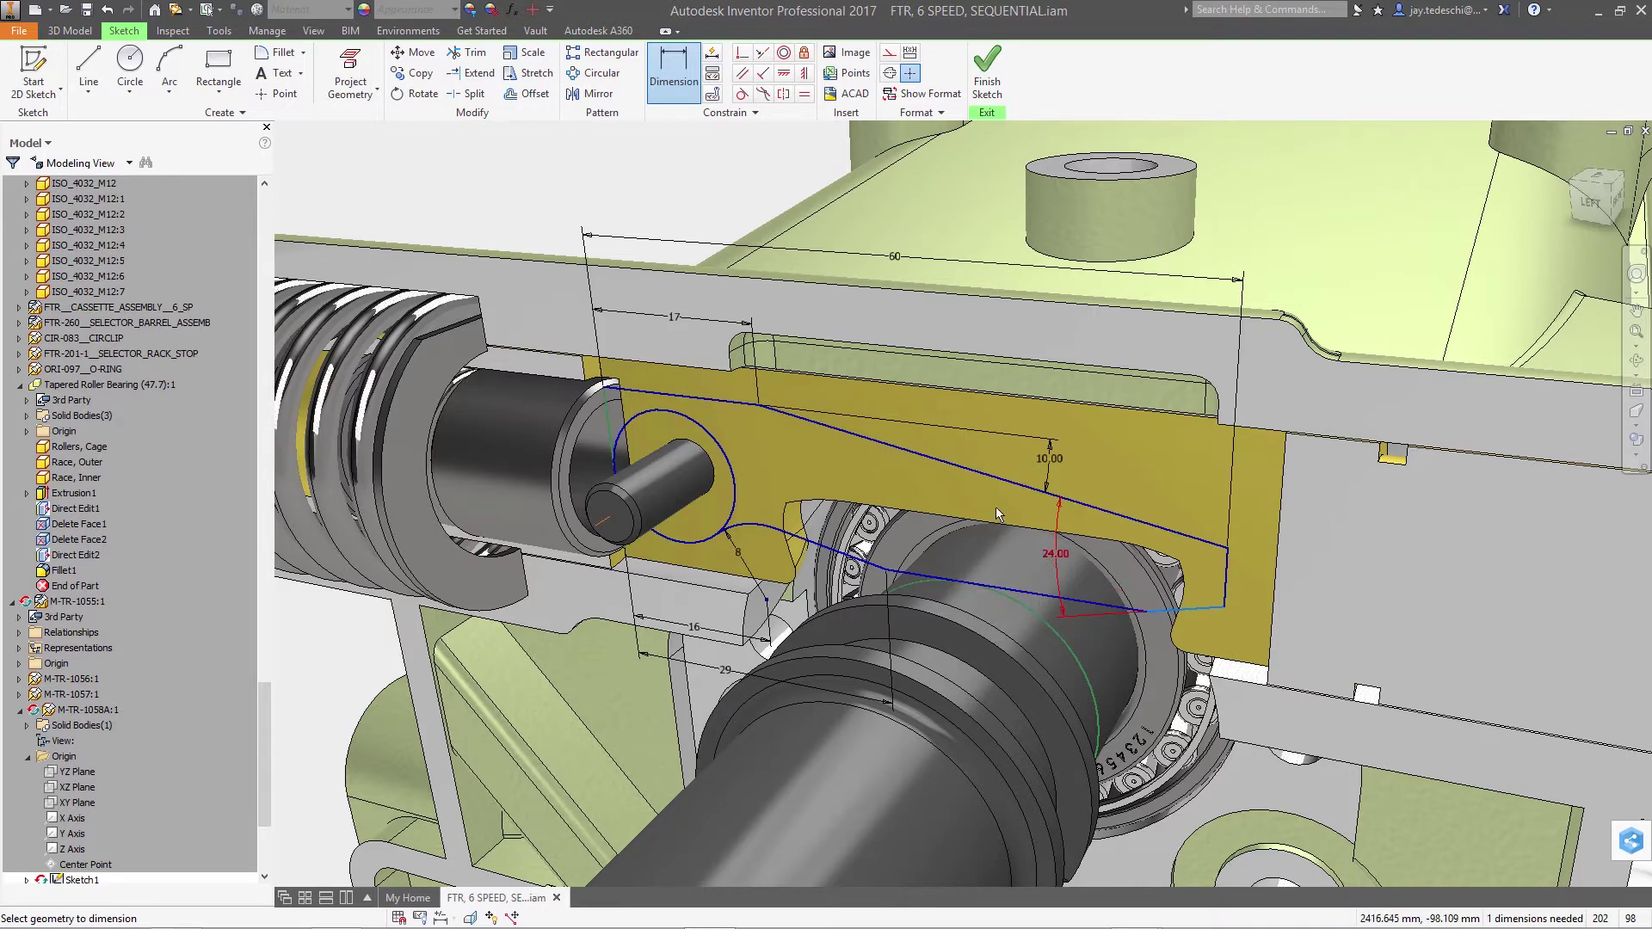
right_click(851, 353)
click(900, 354)
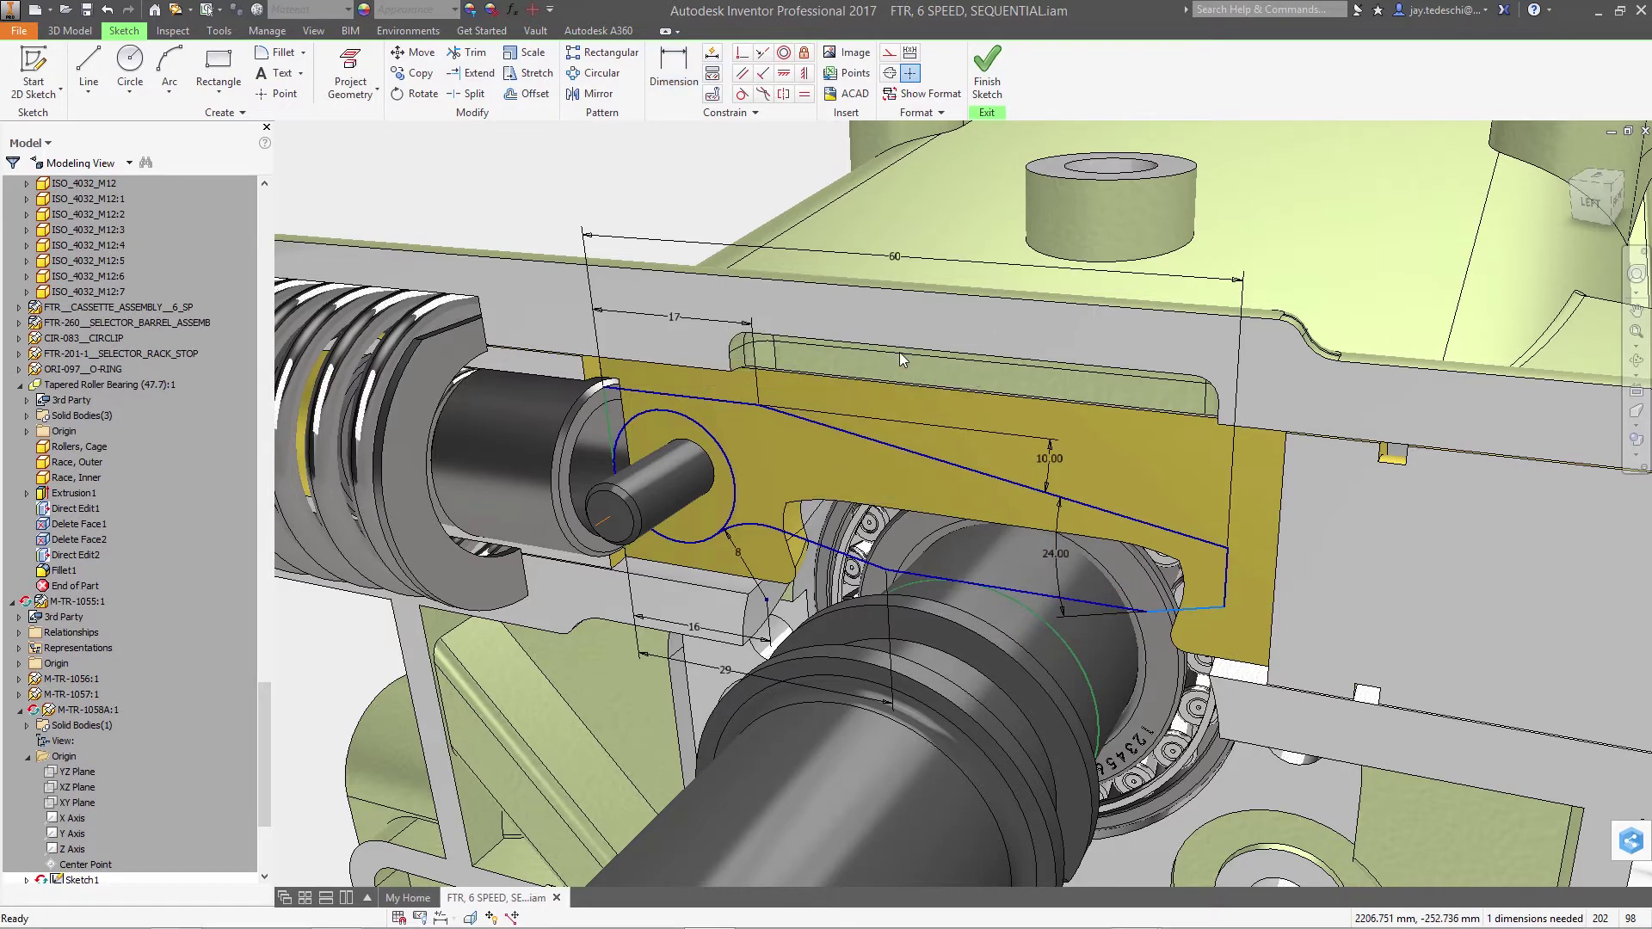
Trim away the circle's upper portion inside the lever outline and finish the sketch
right_click(900, 353)
click(946, 403)
click(730, 456)
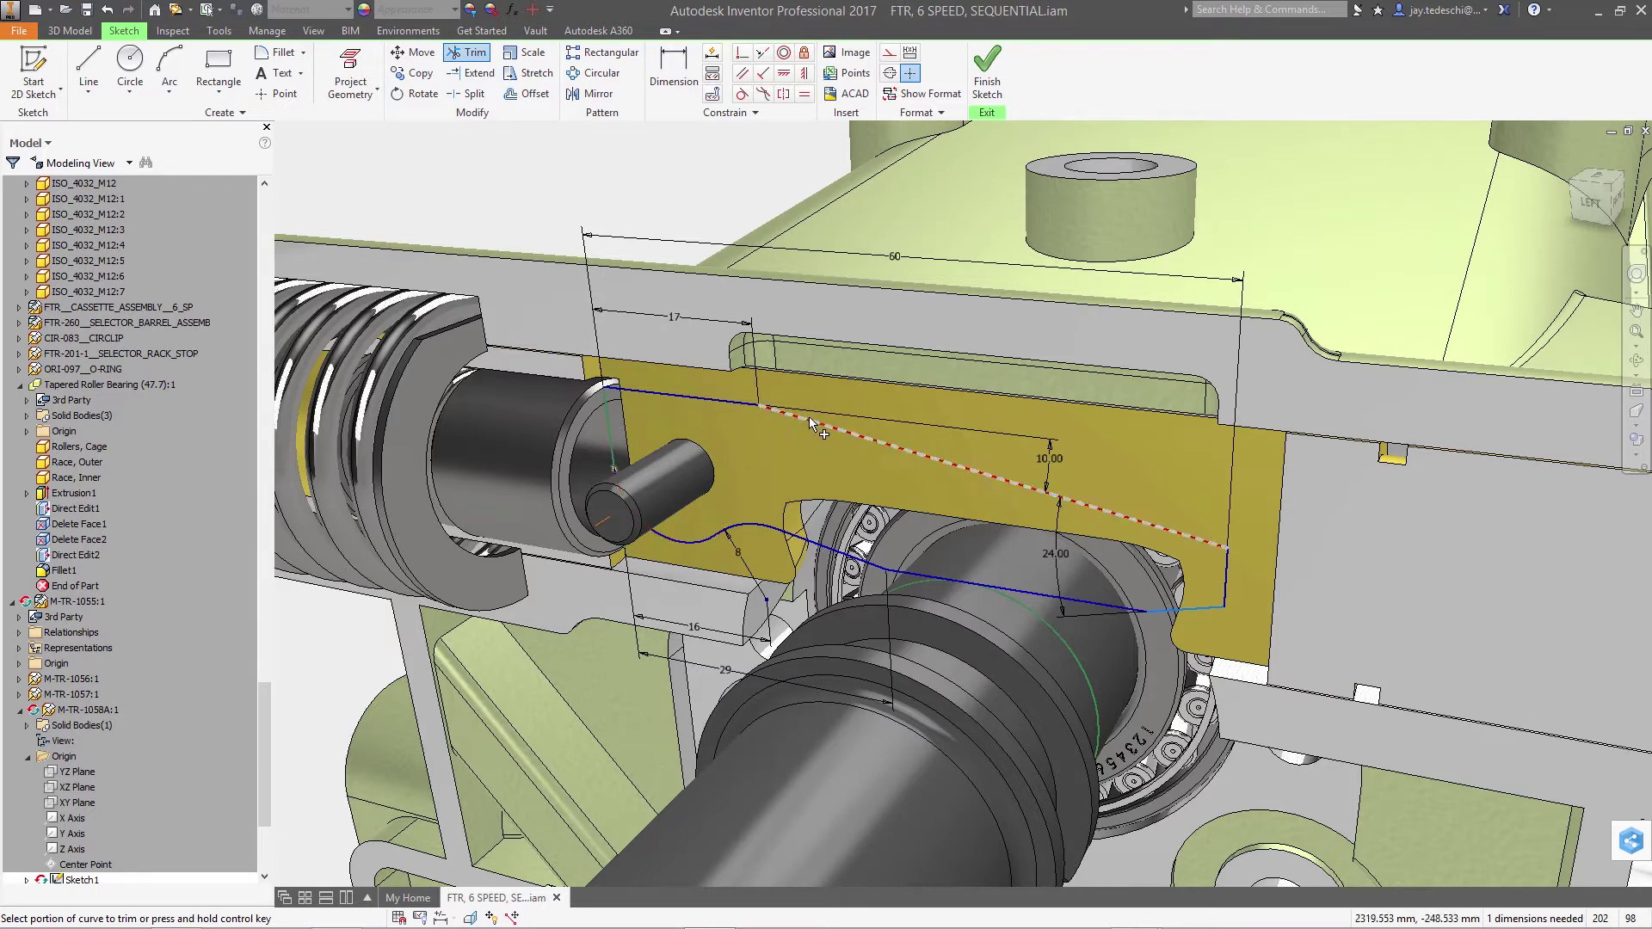
right_click(958, 379)
click(1009, 378)
Extrude the lever profile 5 mm symmetrically about the sketch plane
right_click(995, 406)
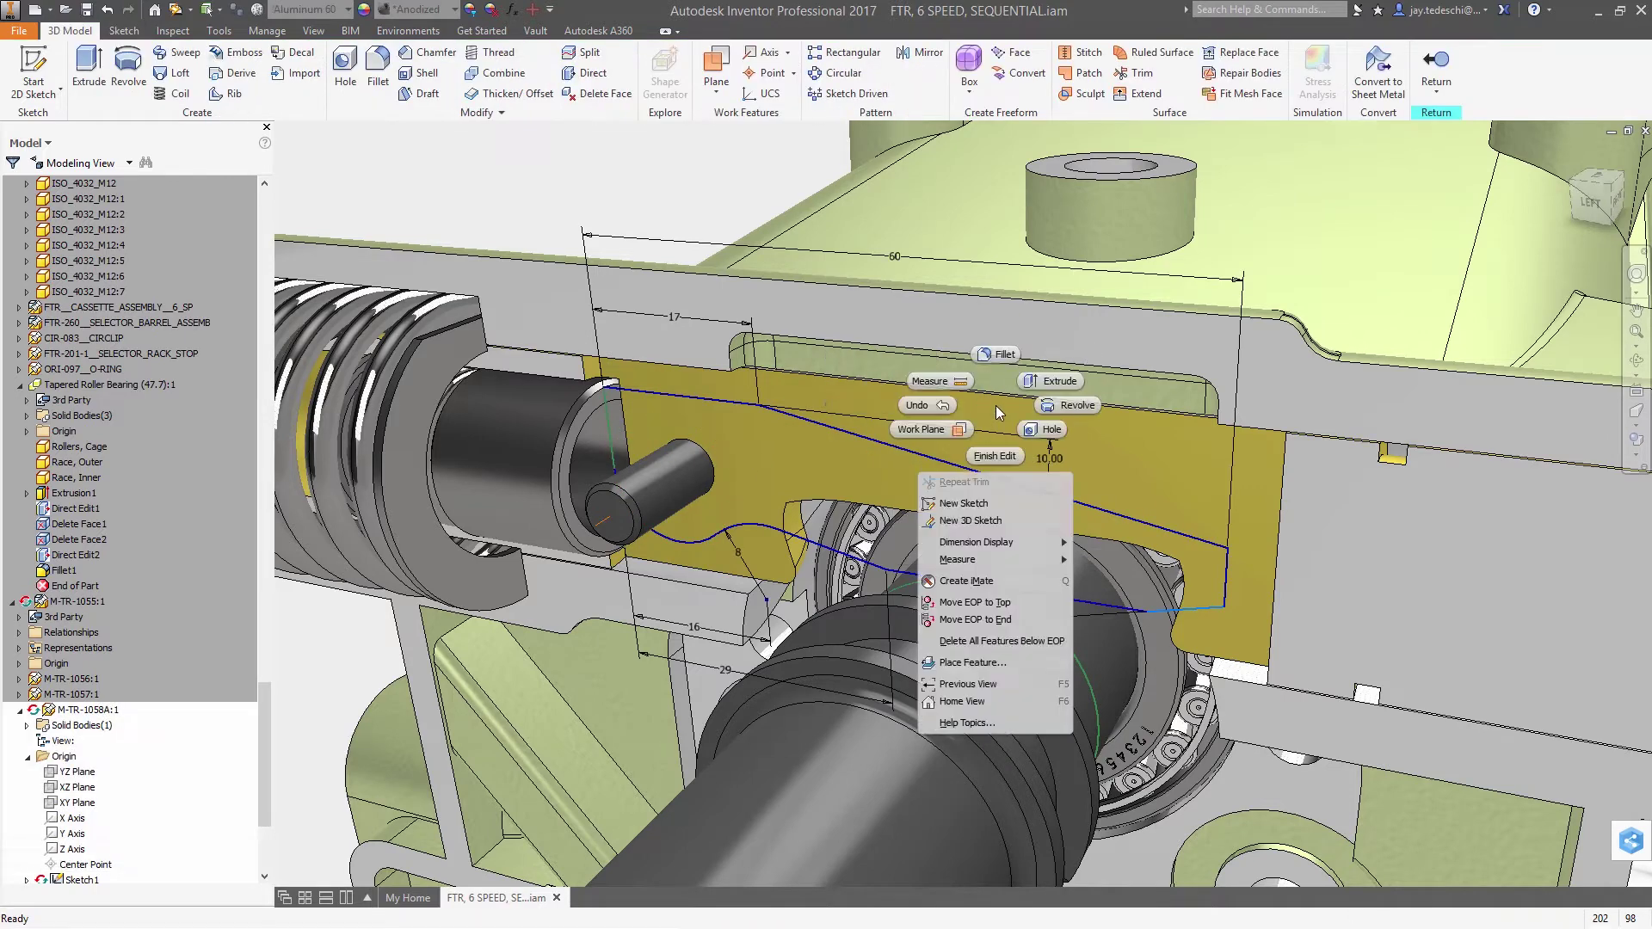
click(1060, 381)
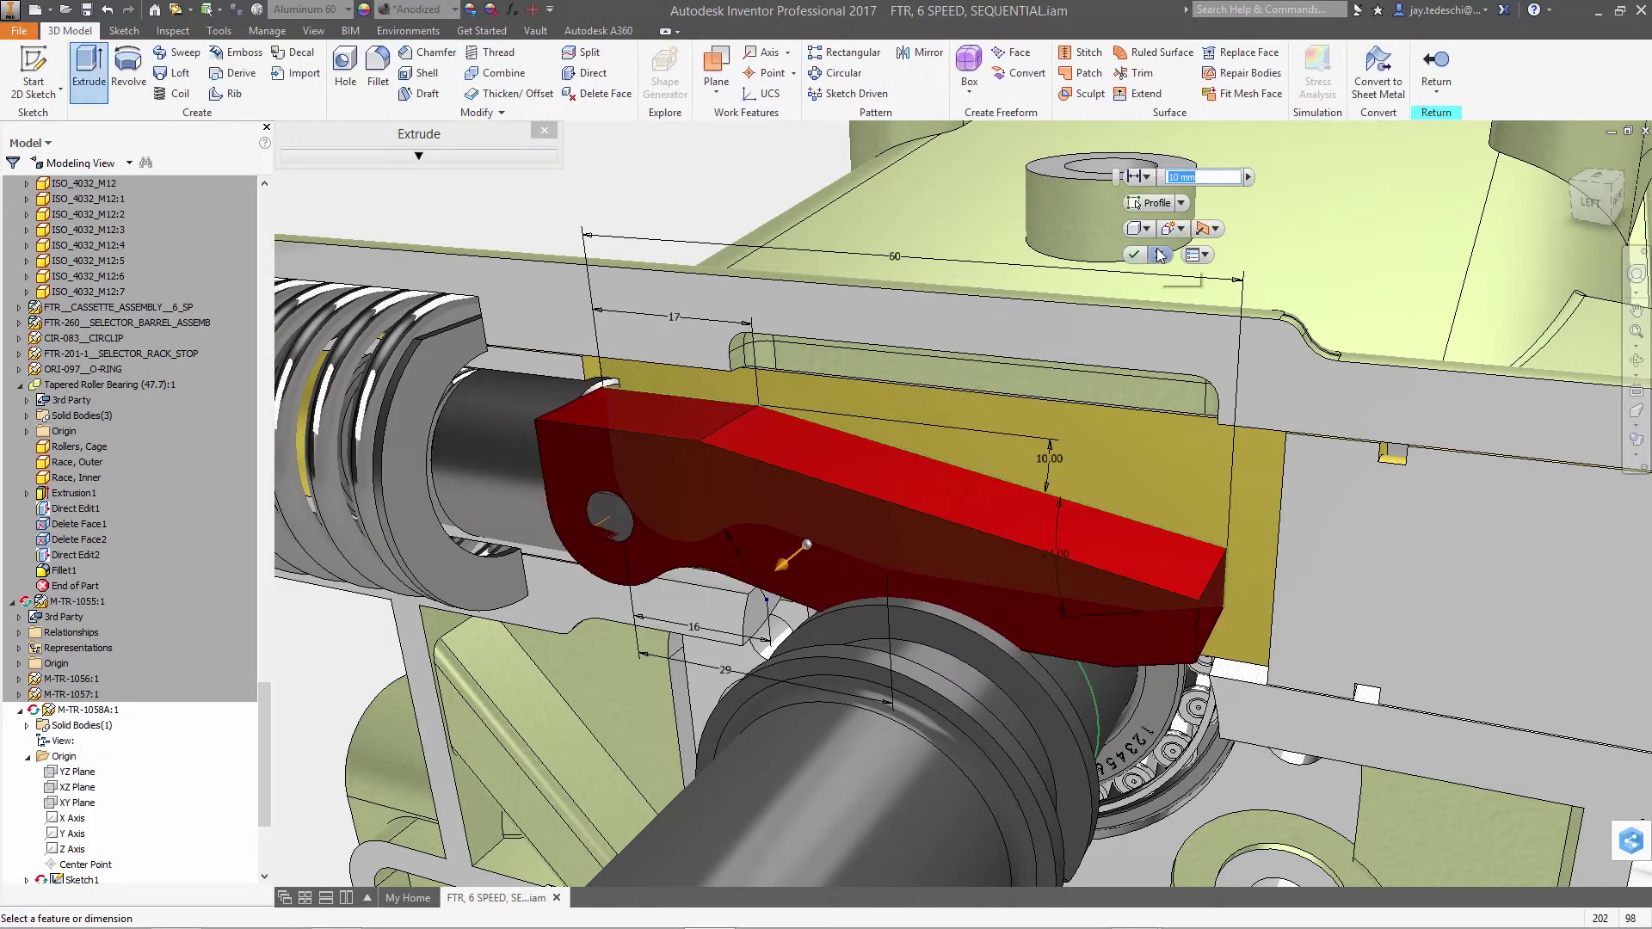
text(5)
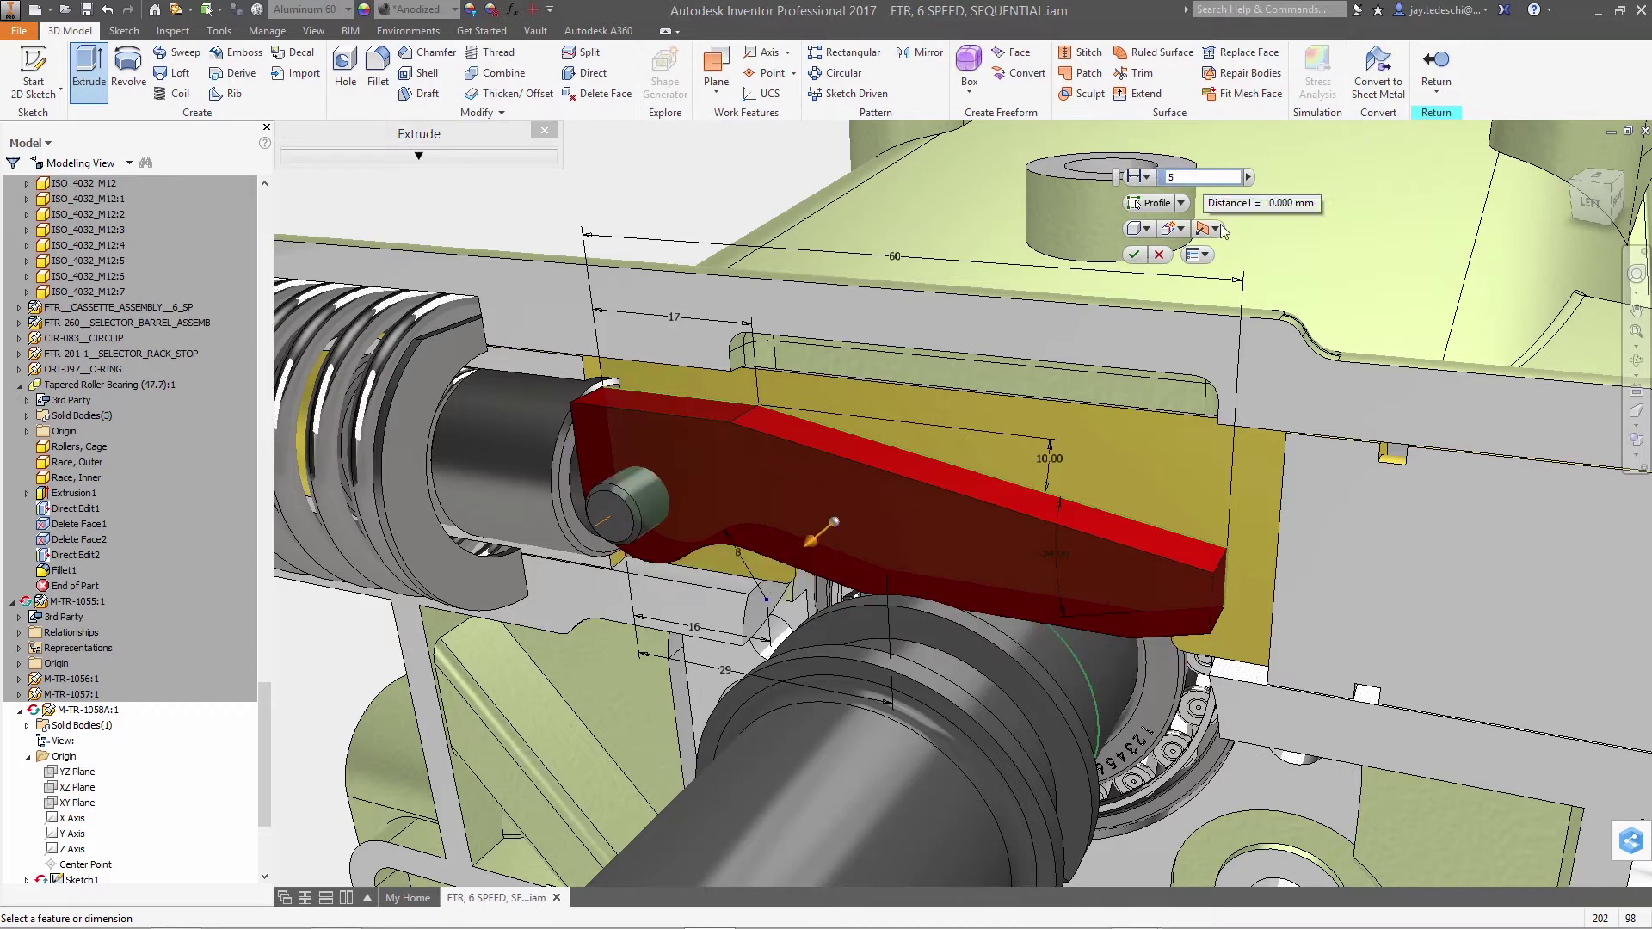
click(1209, 229)
click(1245, 288)
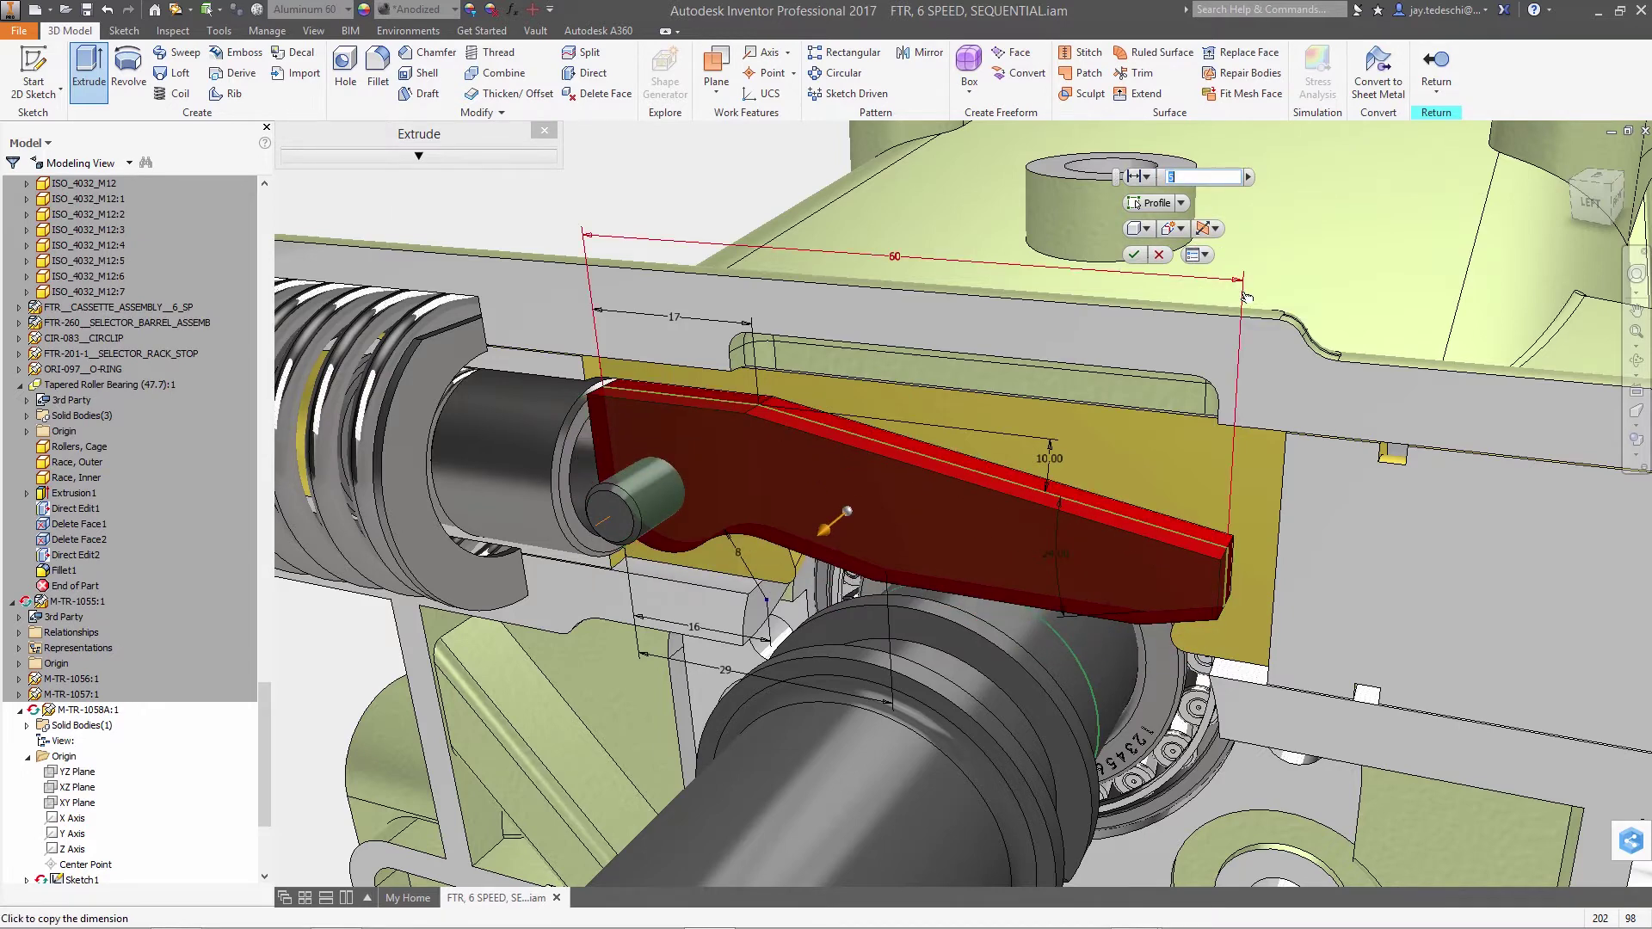
click(1134, 255)
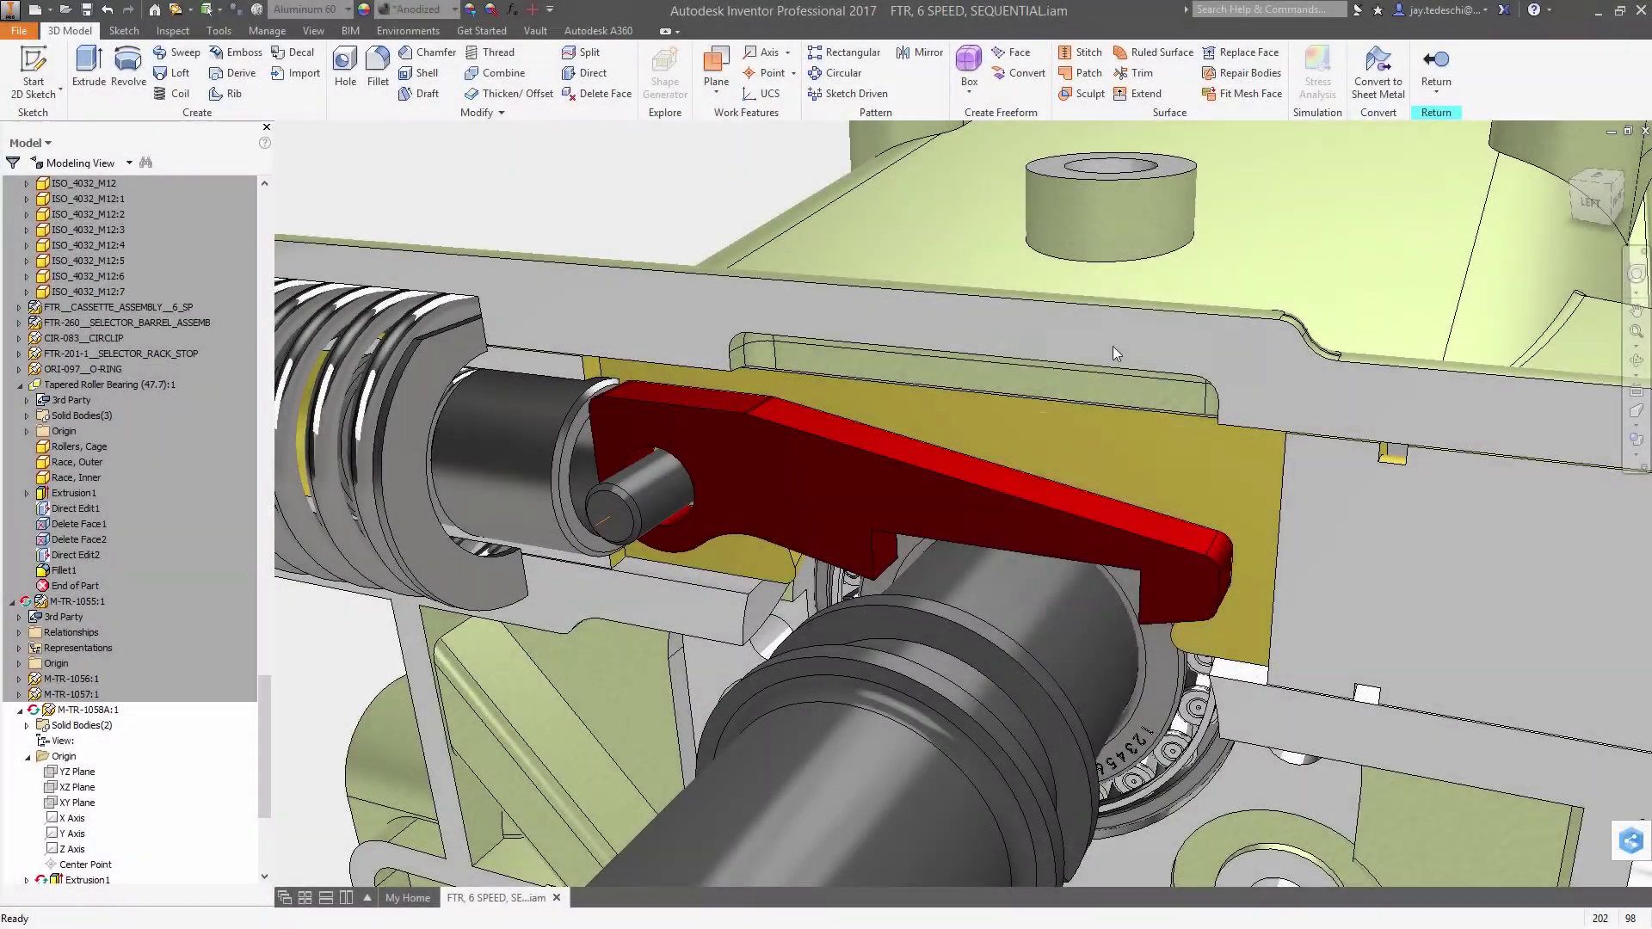
Fillet the lever's underside notch cut with a 1.5 mm radius, selecting the whole feature instead of single edges
right_click(1112, 346)
click(1114, 299)
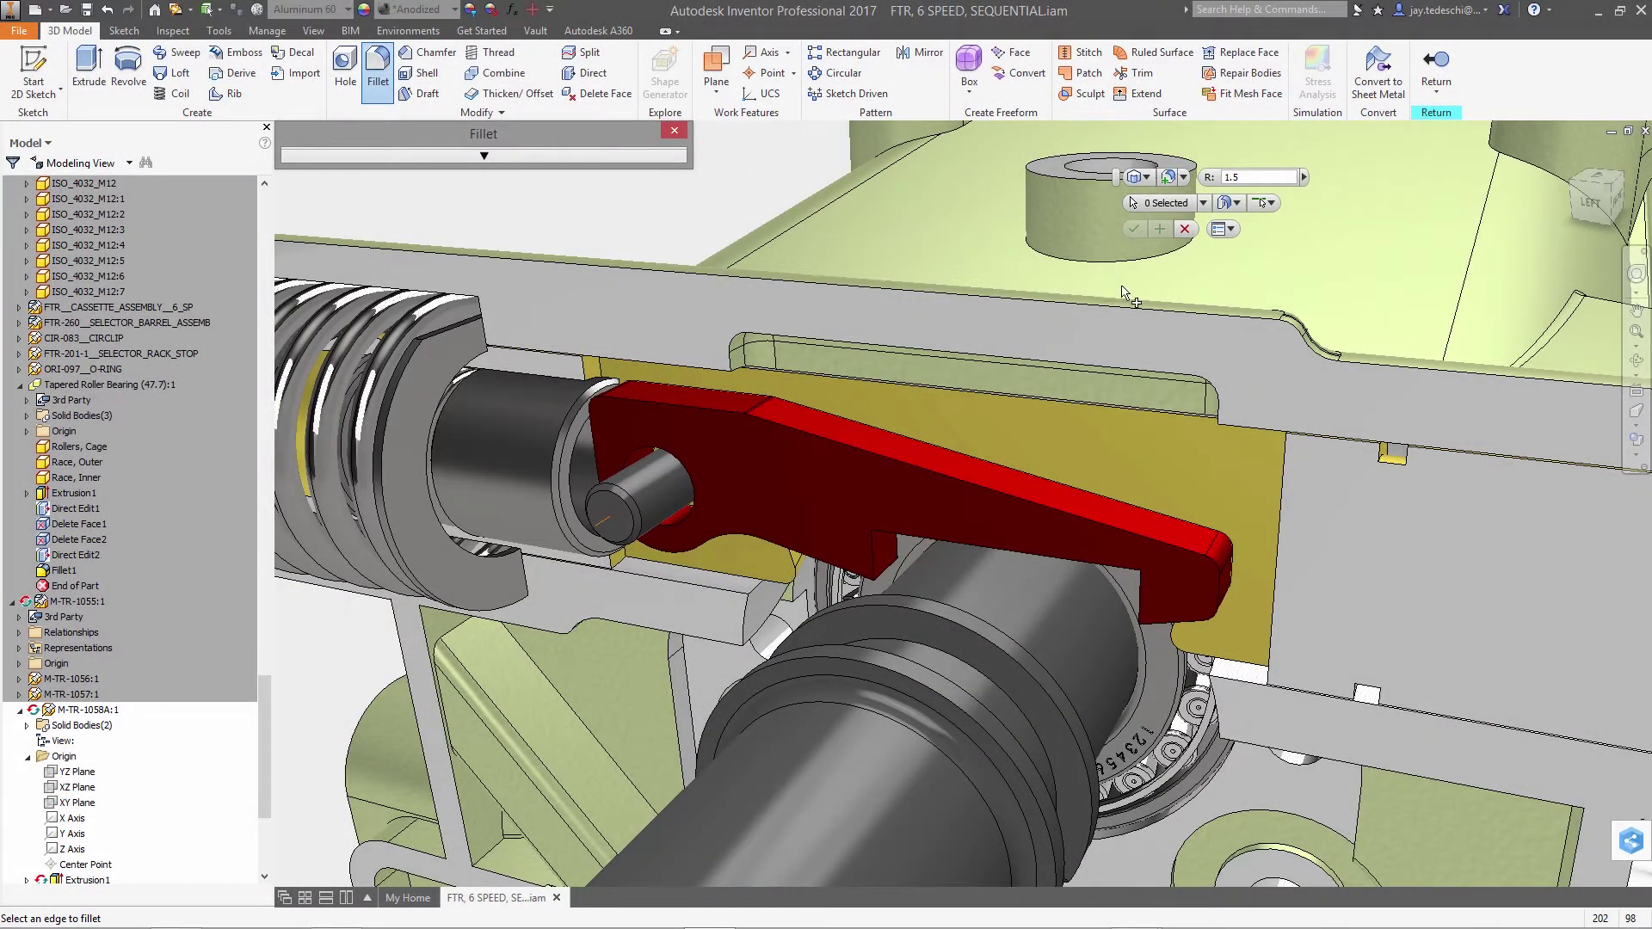
click(1271, 202)
click(1291, 264)
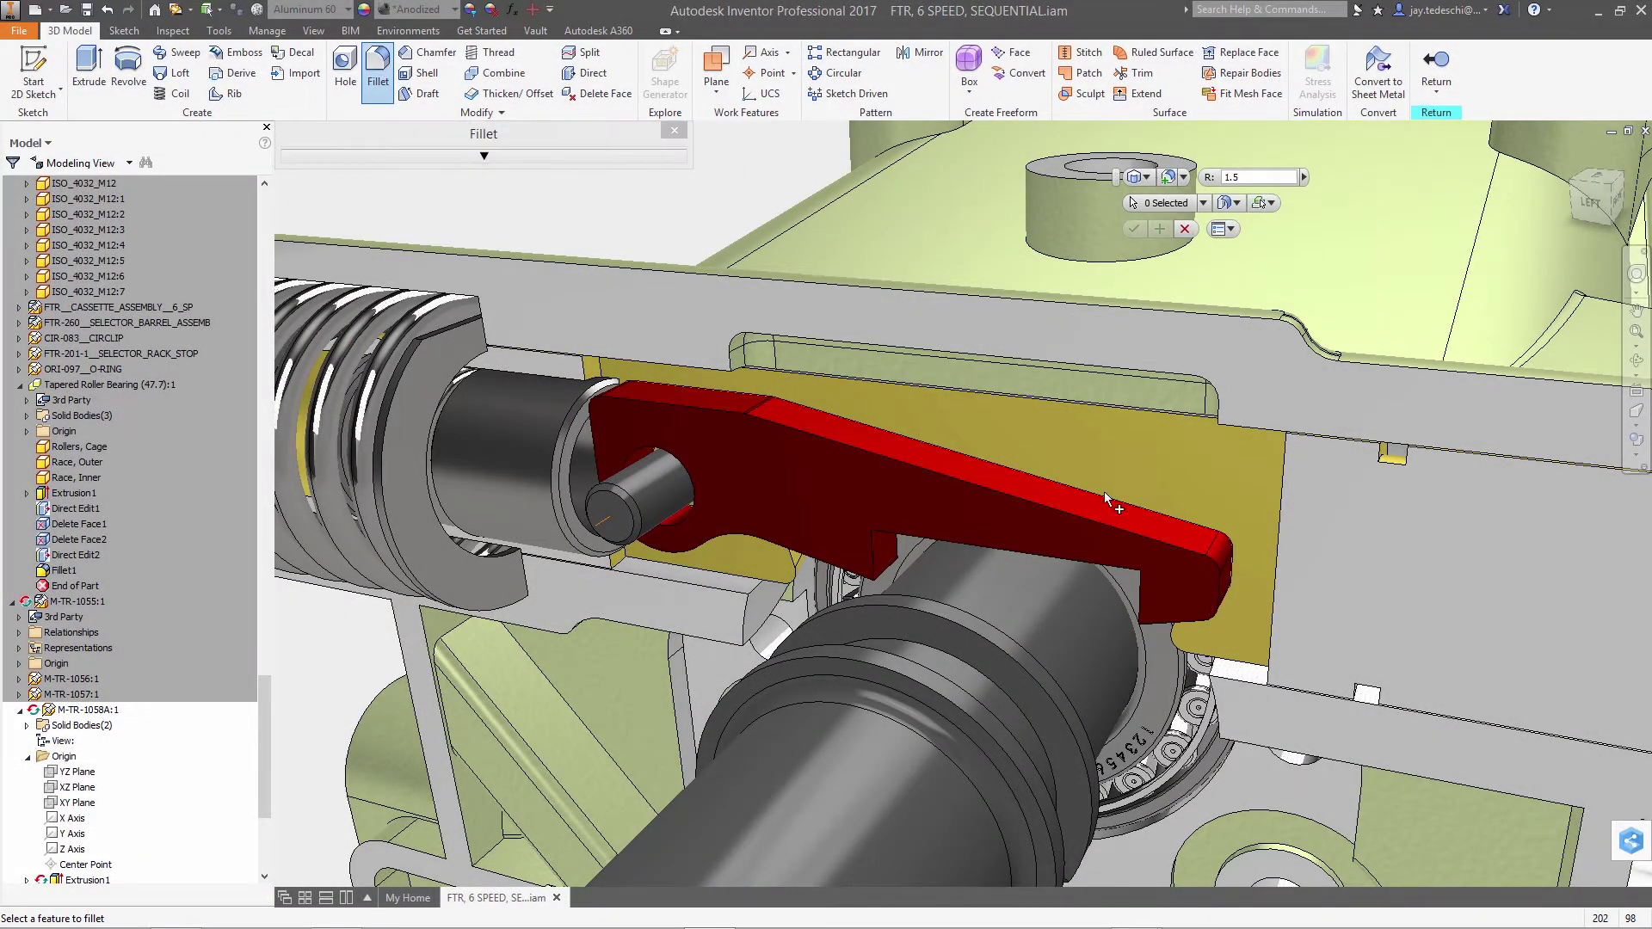
click(934, 552)
click(1135, 228)
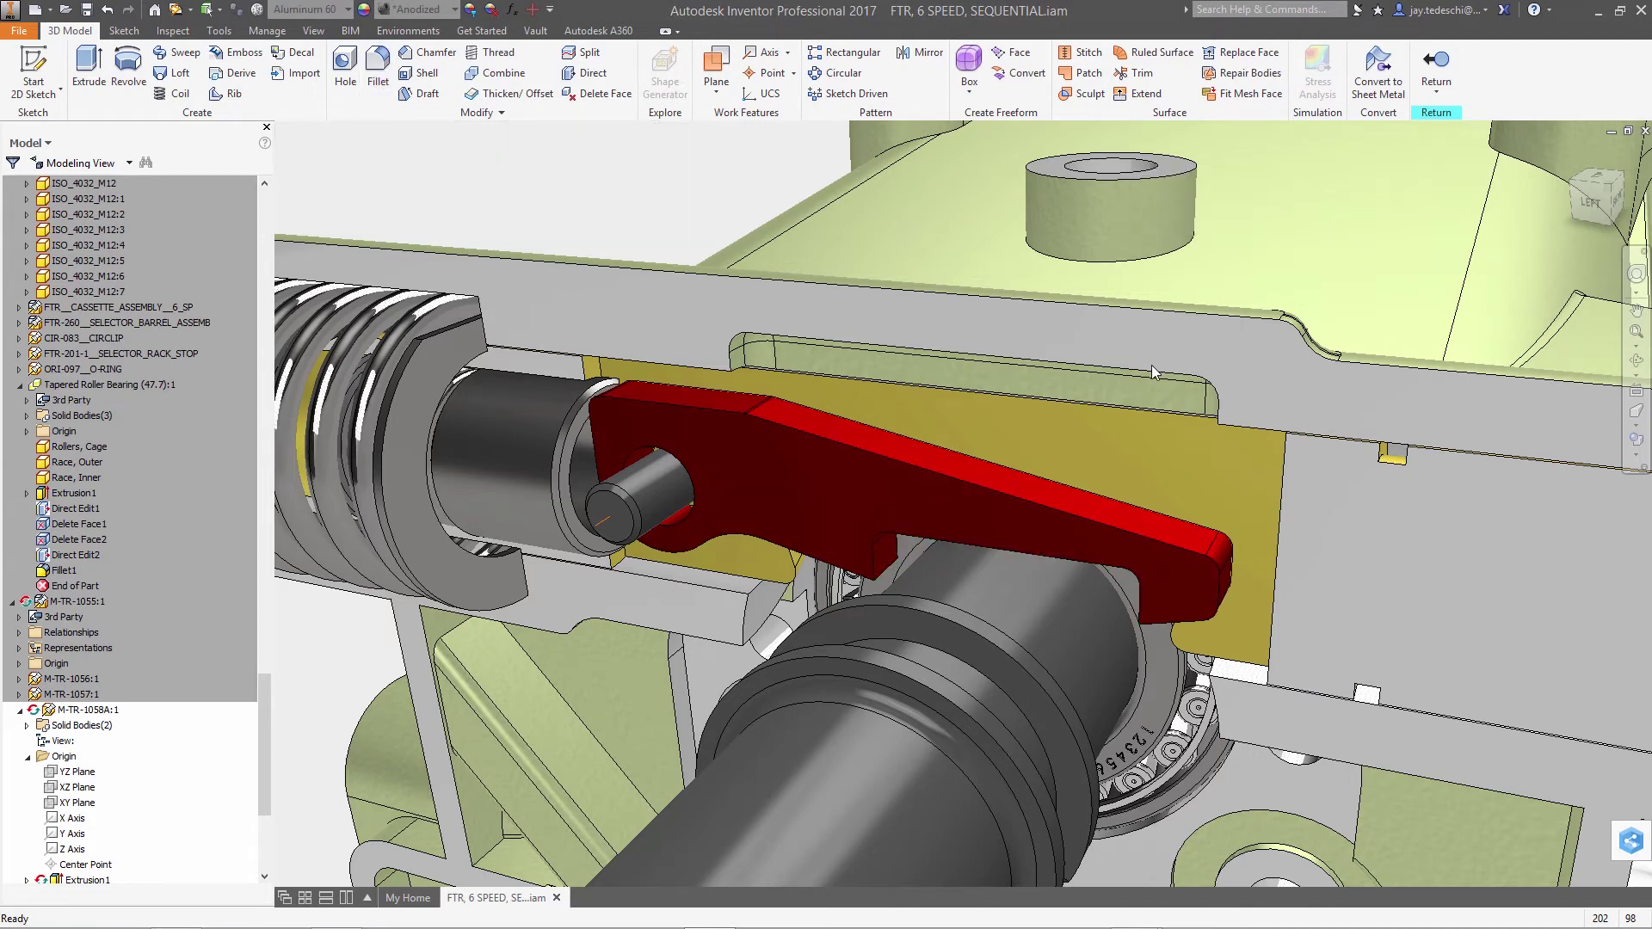
Use Direct edit to move the notch's pivot-side face 2.75 mm toward the lever tip
click(589, 73)
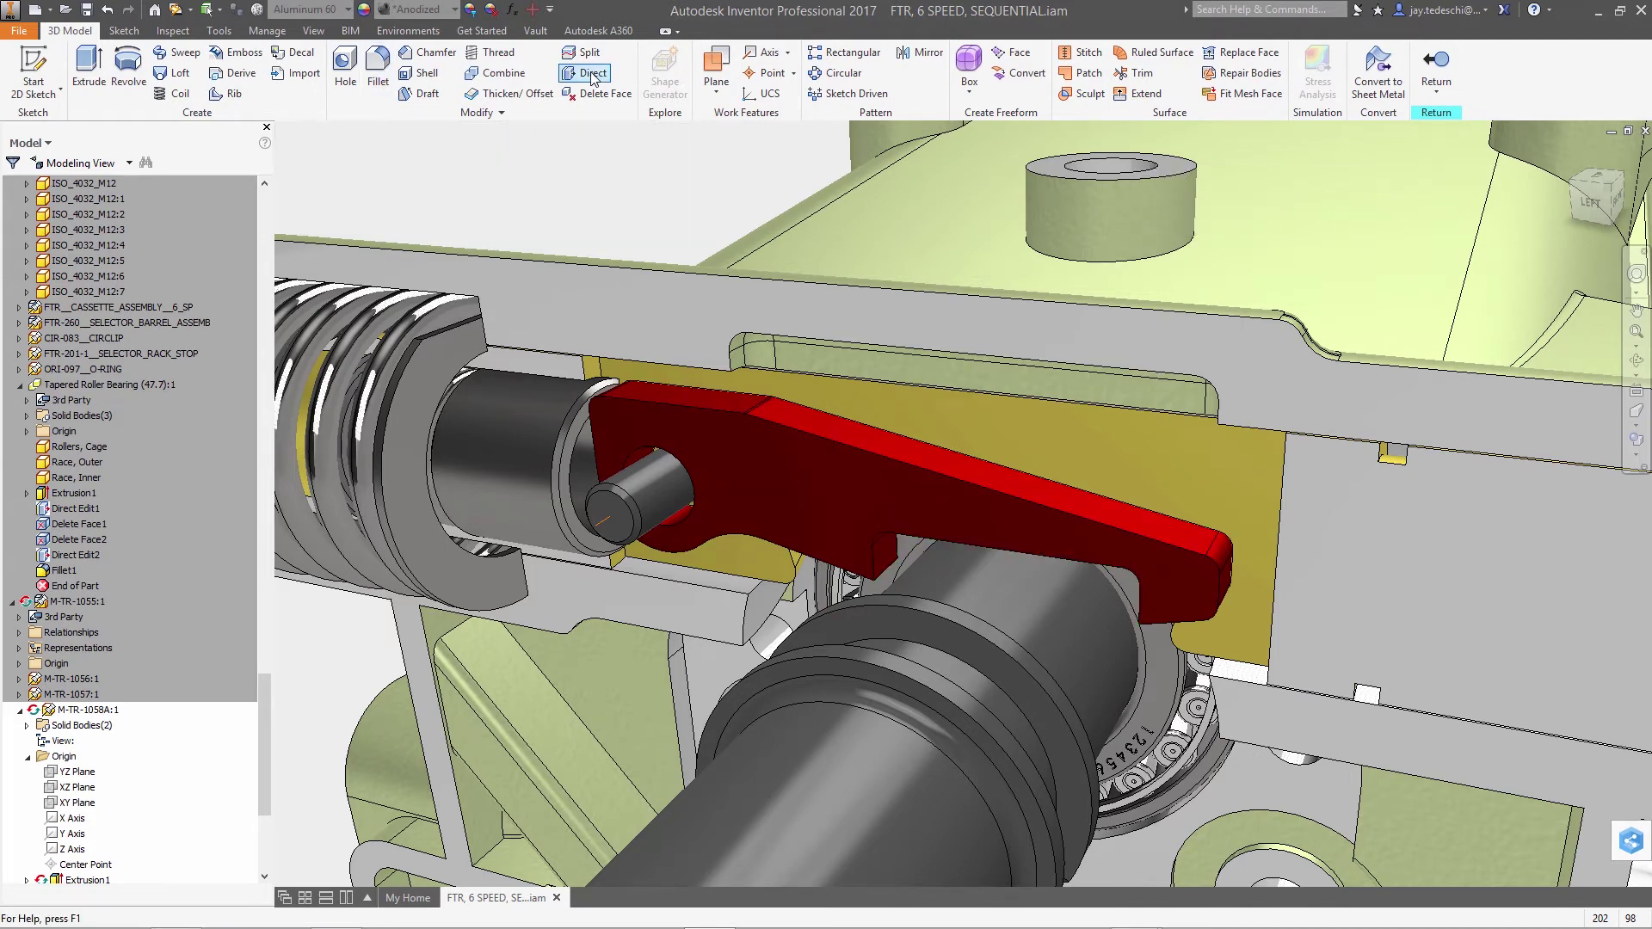
click(887, 557)
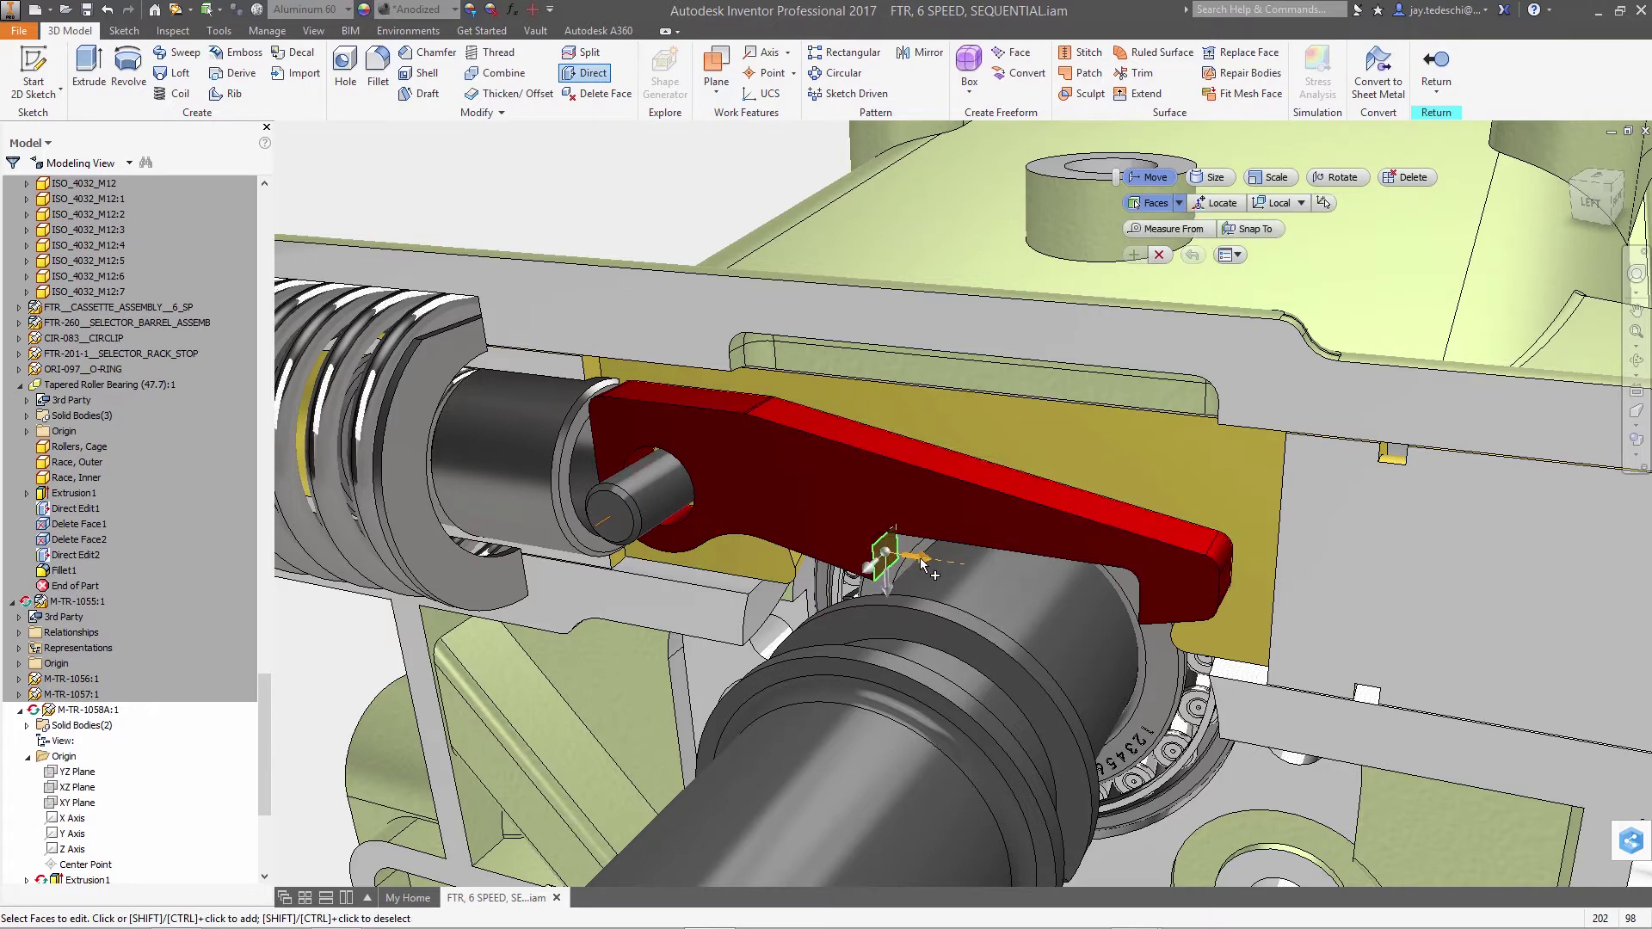
drag(899, 559, 950, 568)
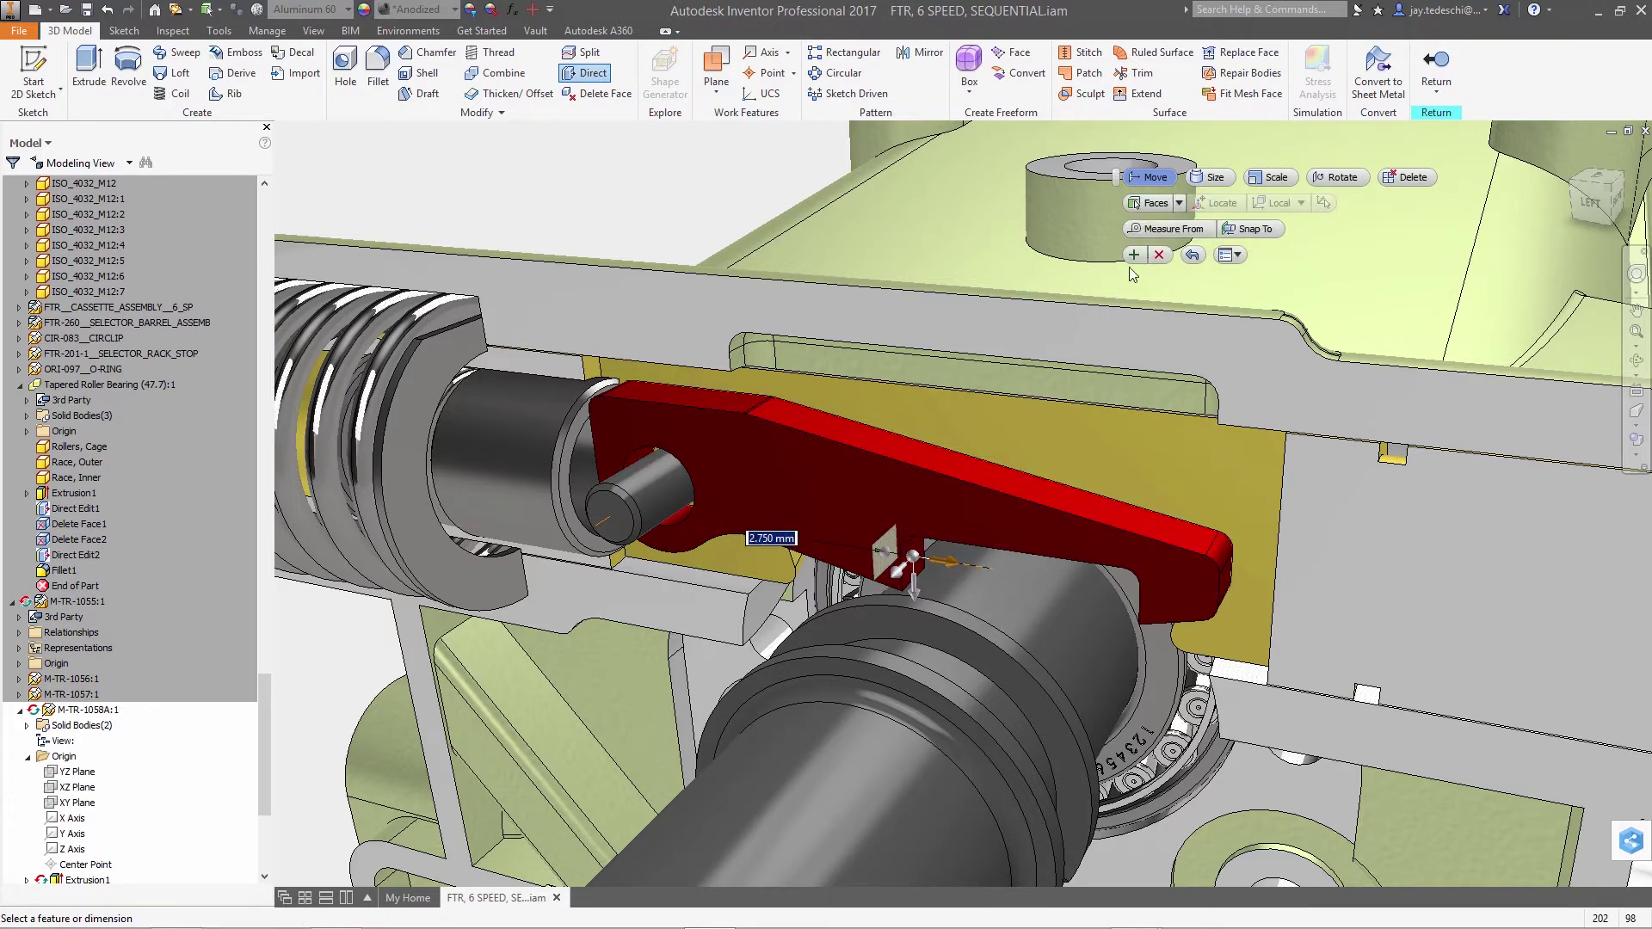
click(1134, 255)
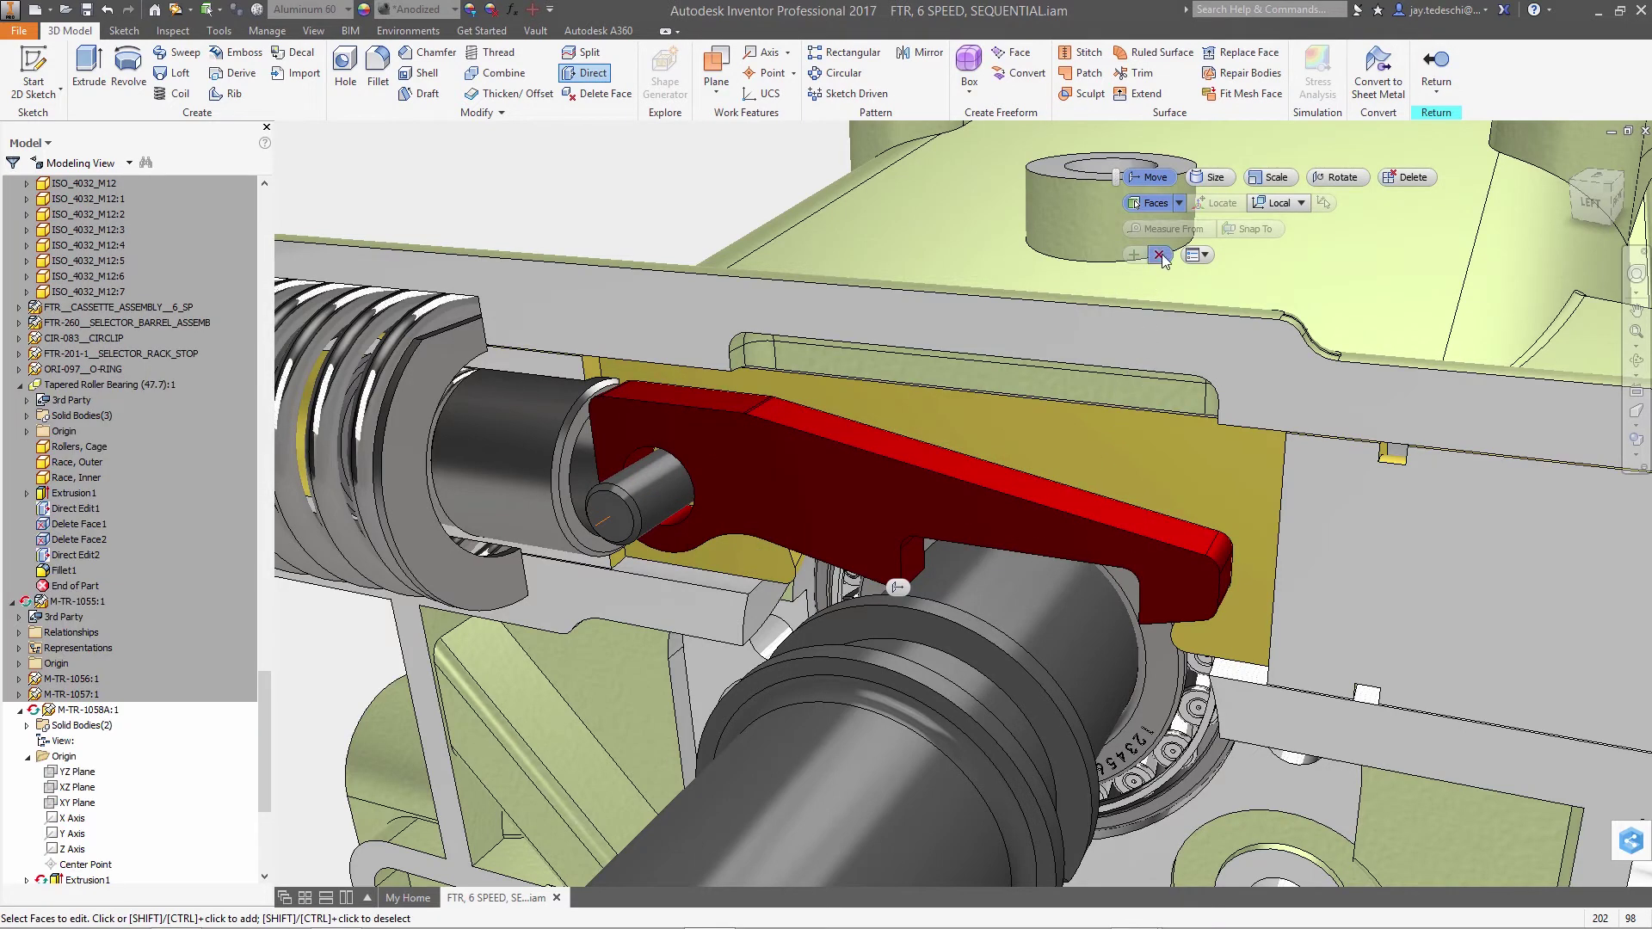
click(1159, 255)
Fillet the remaining sharp lower edges beside the lever's notch with a 1.5 mm radius
right_click(979, 312)
click(980, 291)
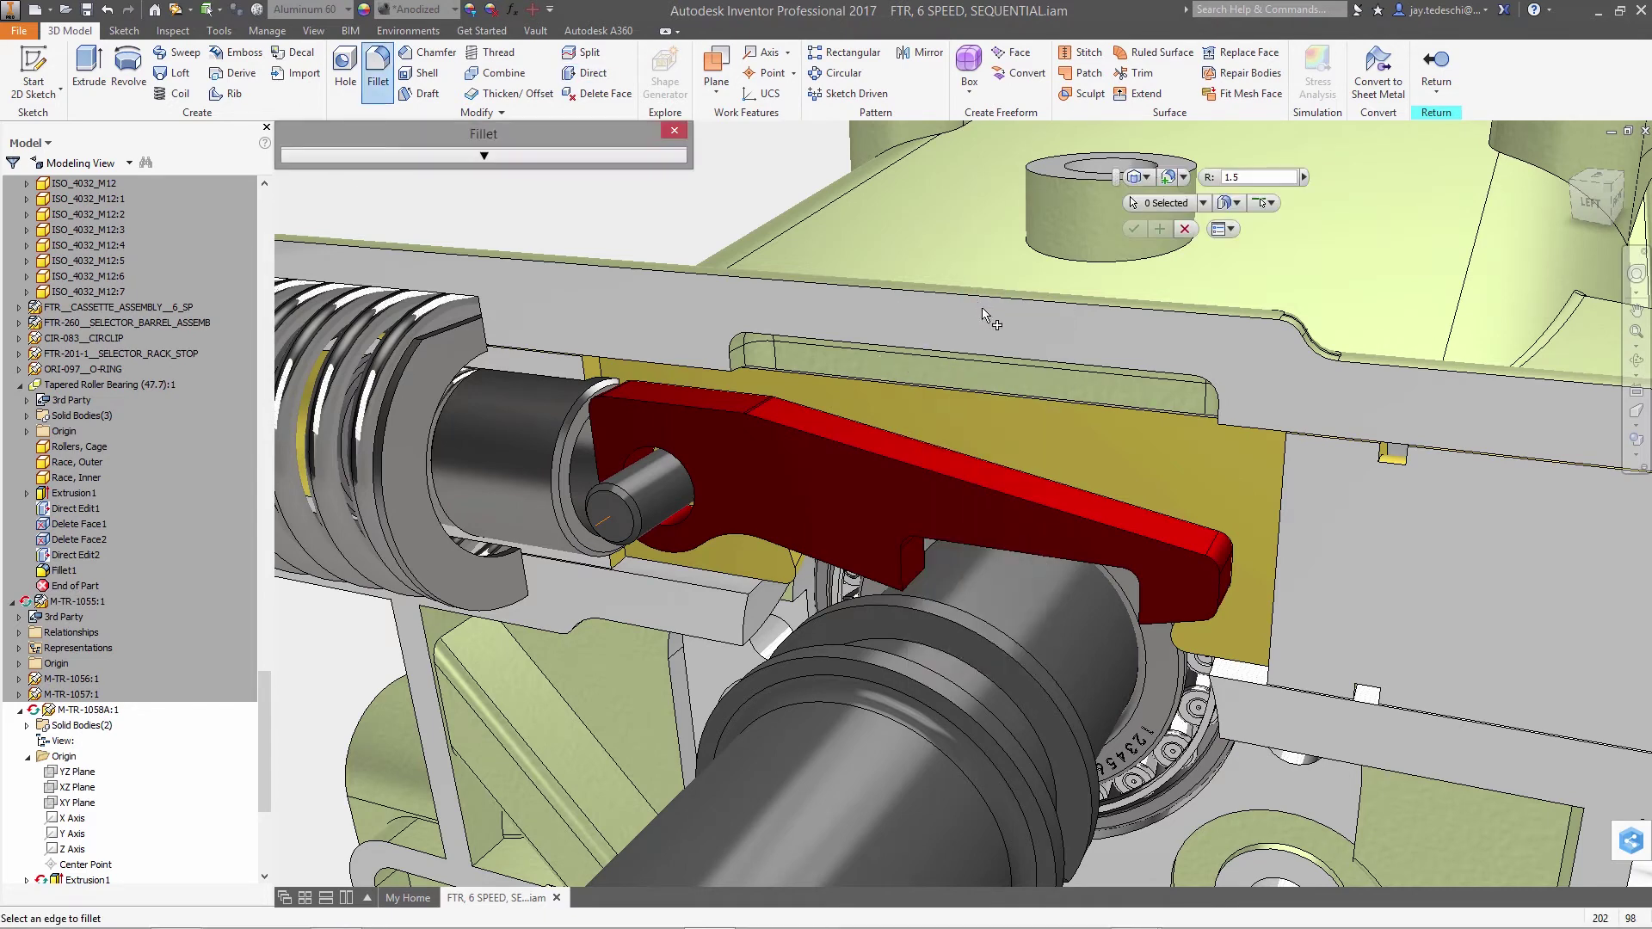
click(1148, 616)
click(1135, 229)
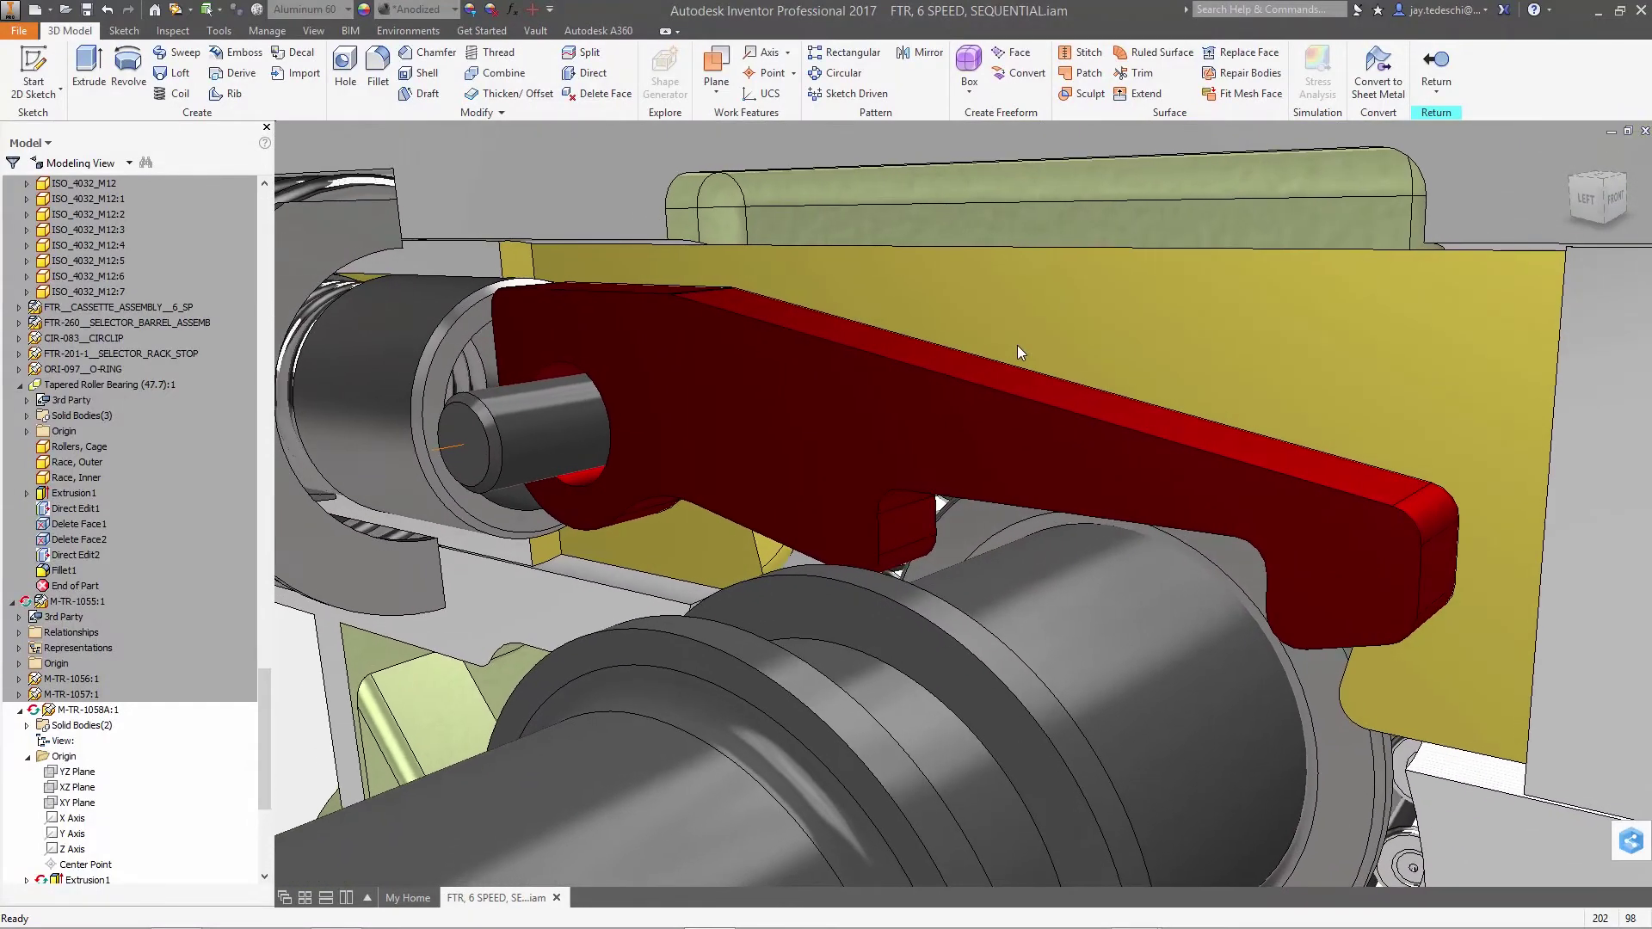
Look up the relationships of the lever's Extrusion2 notch cut and open its parent Sketch2 for editing
drag(260, 751, 261, 840)
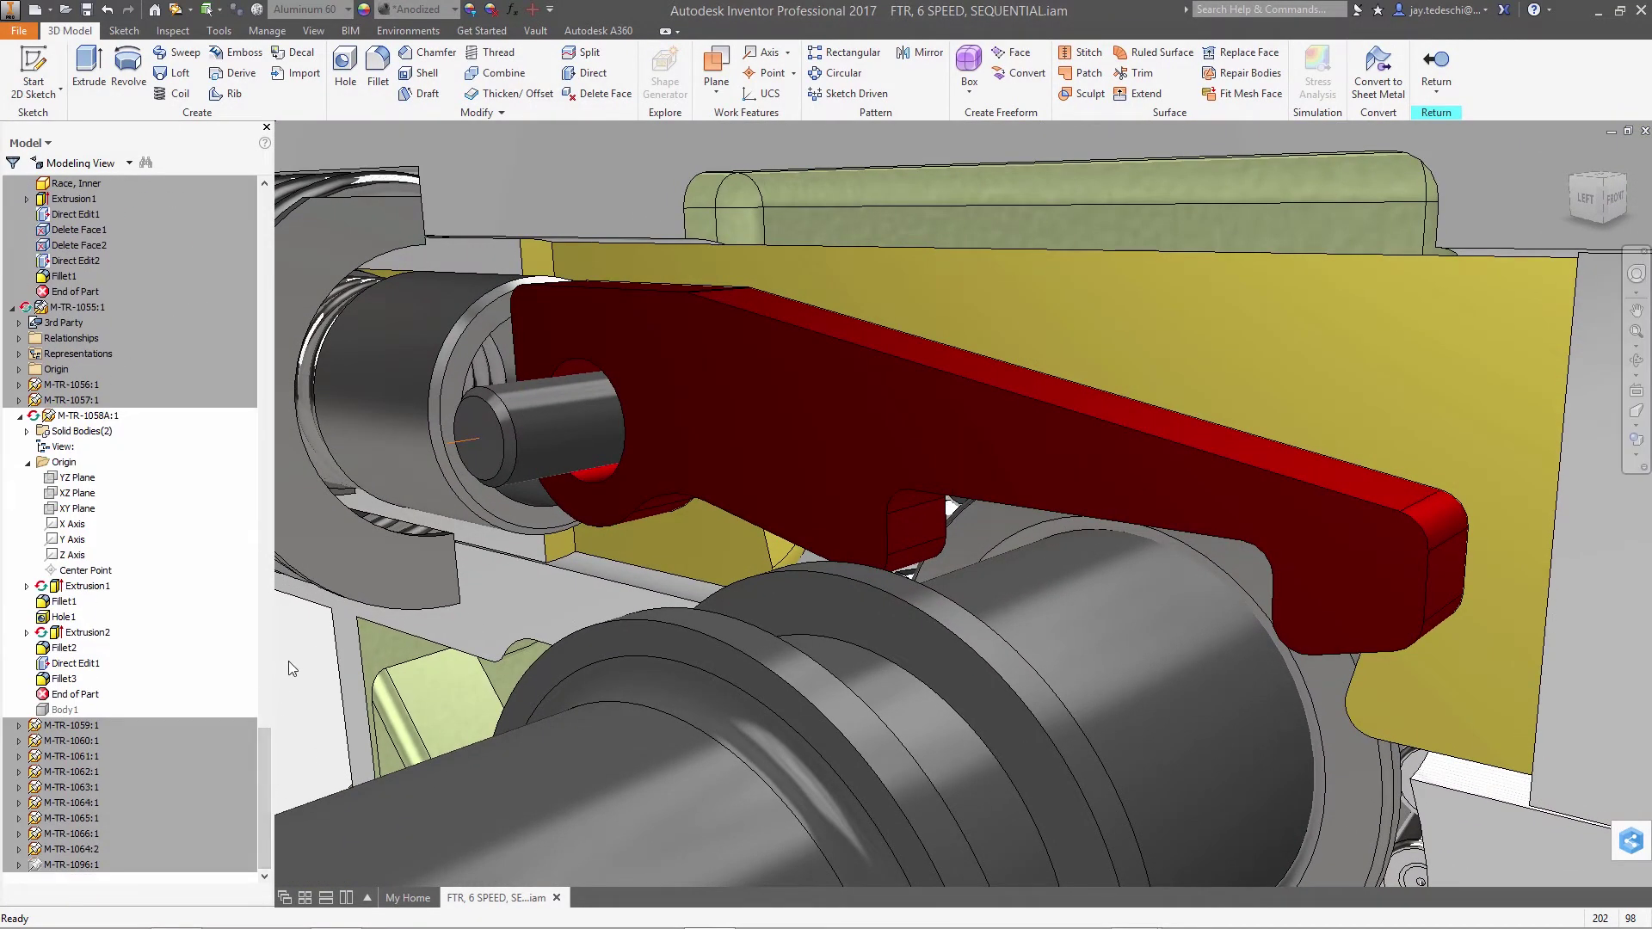
click(86, 634)
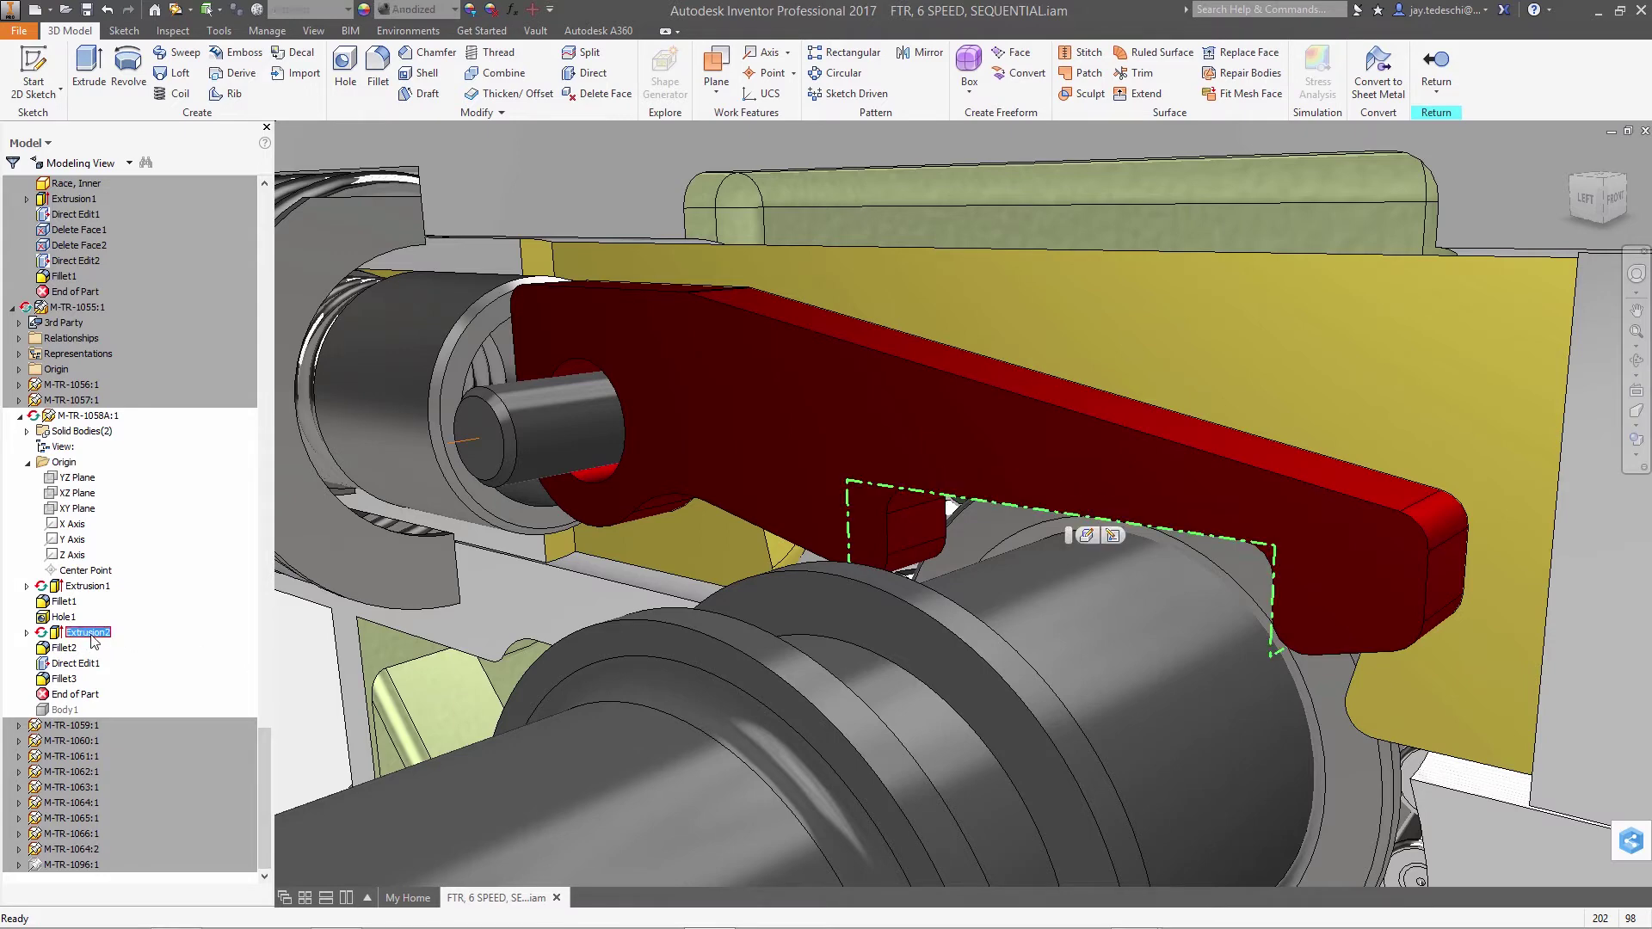
right_click(93, 641)
click(178, 828)
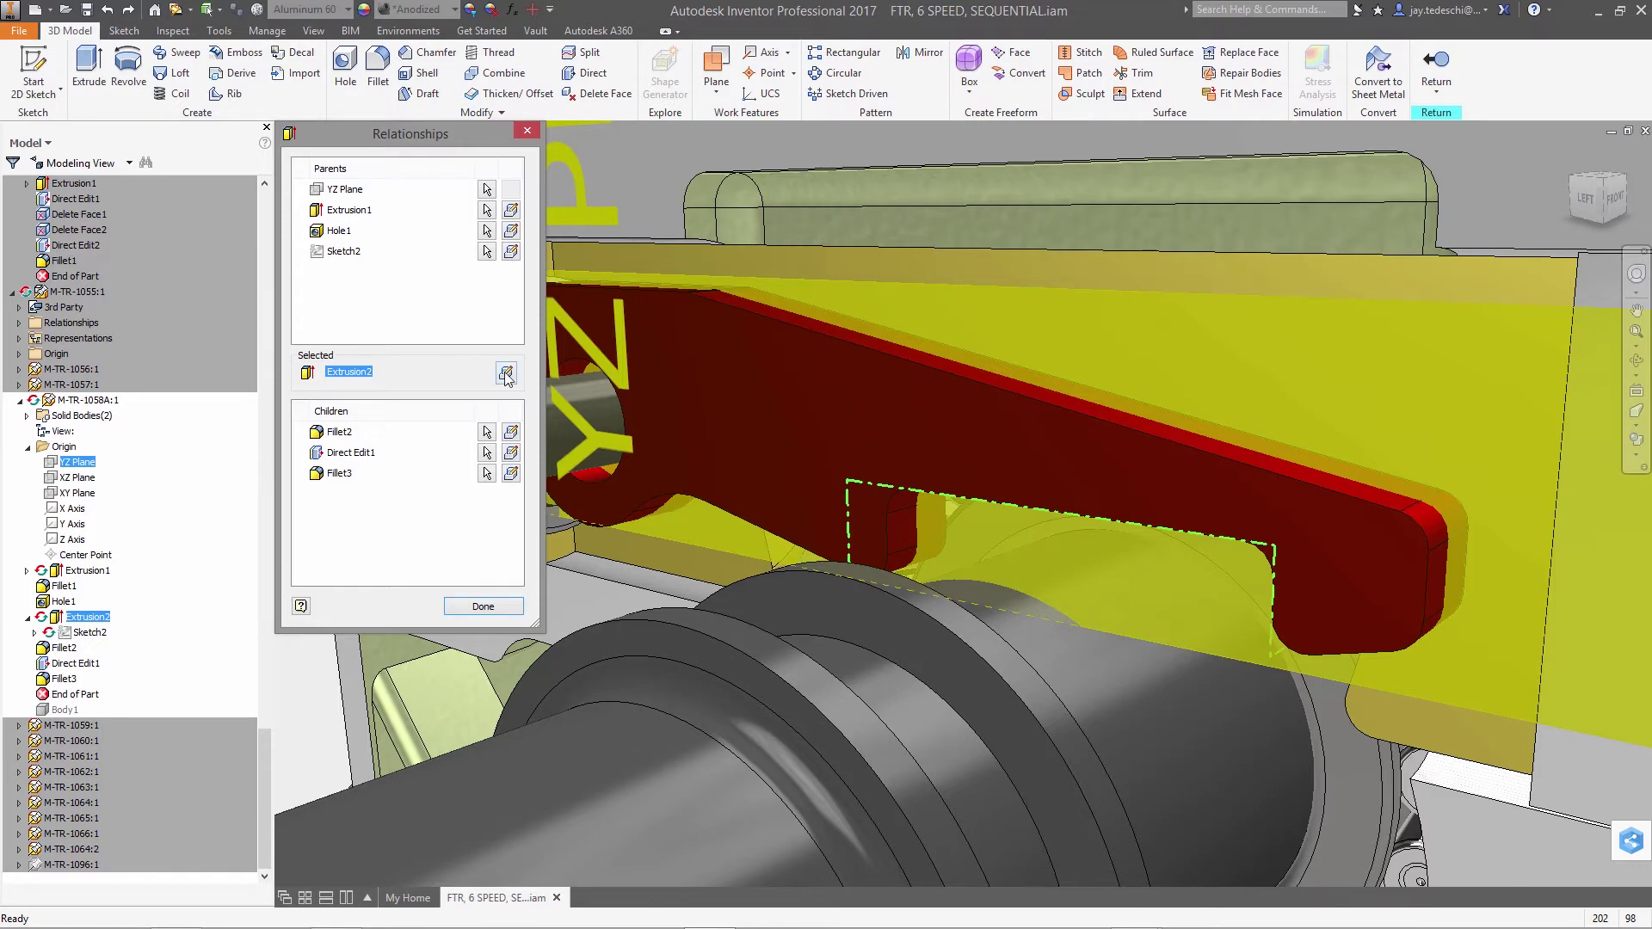
click(514, 254)
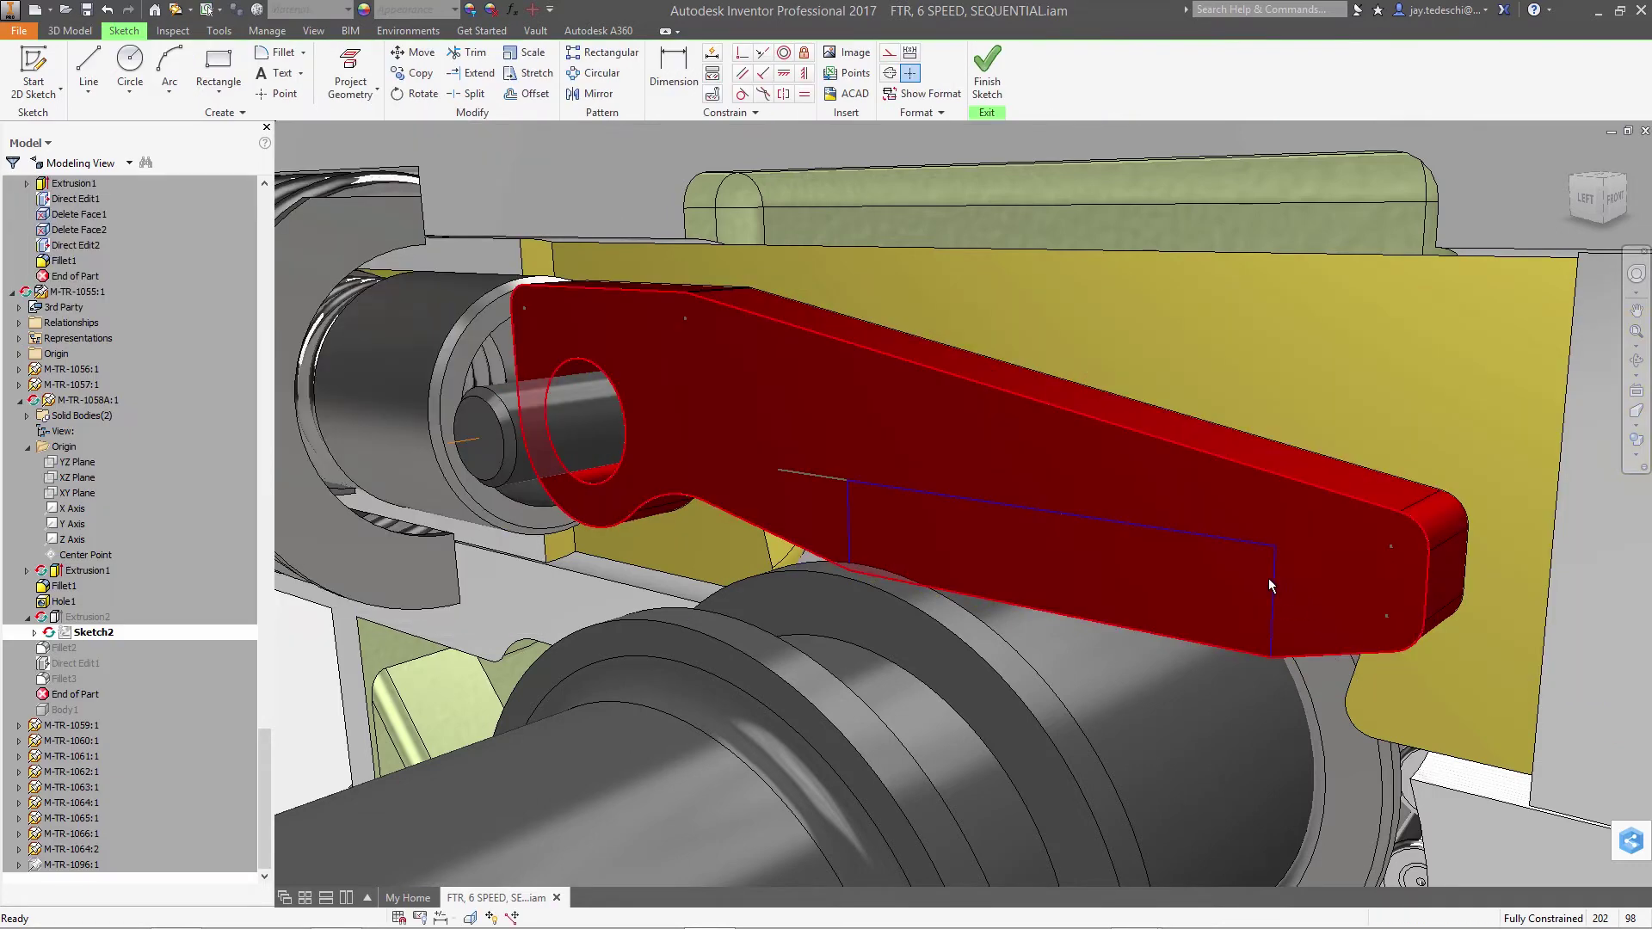
Try to move the notch's fully constrained upper line, and enable Relax Mode in the sketch constraint settings
drag(1247, 540, 1244, 568)
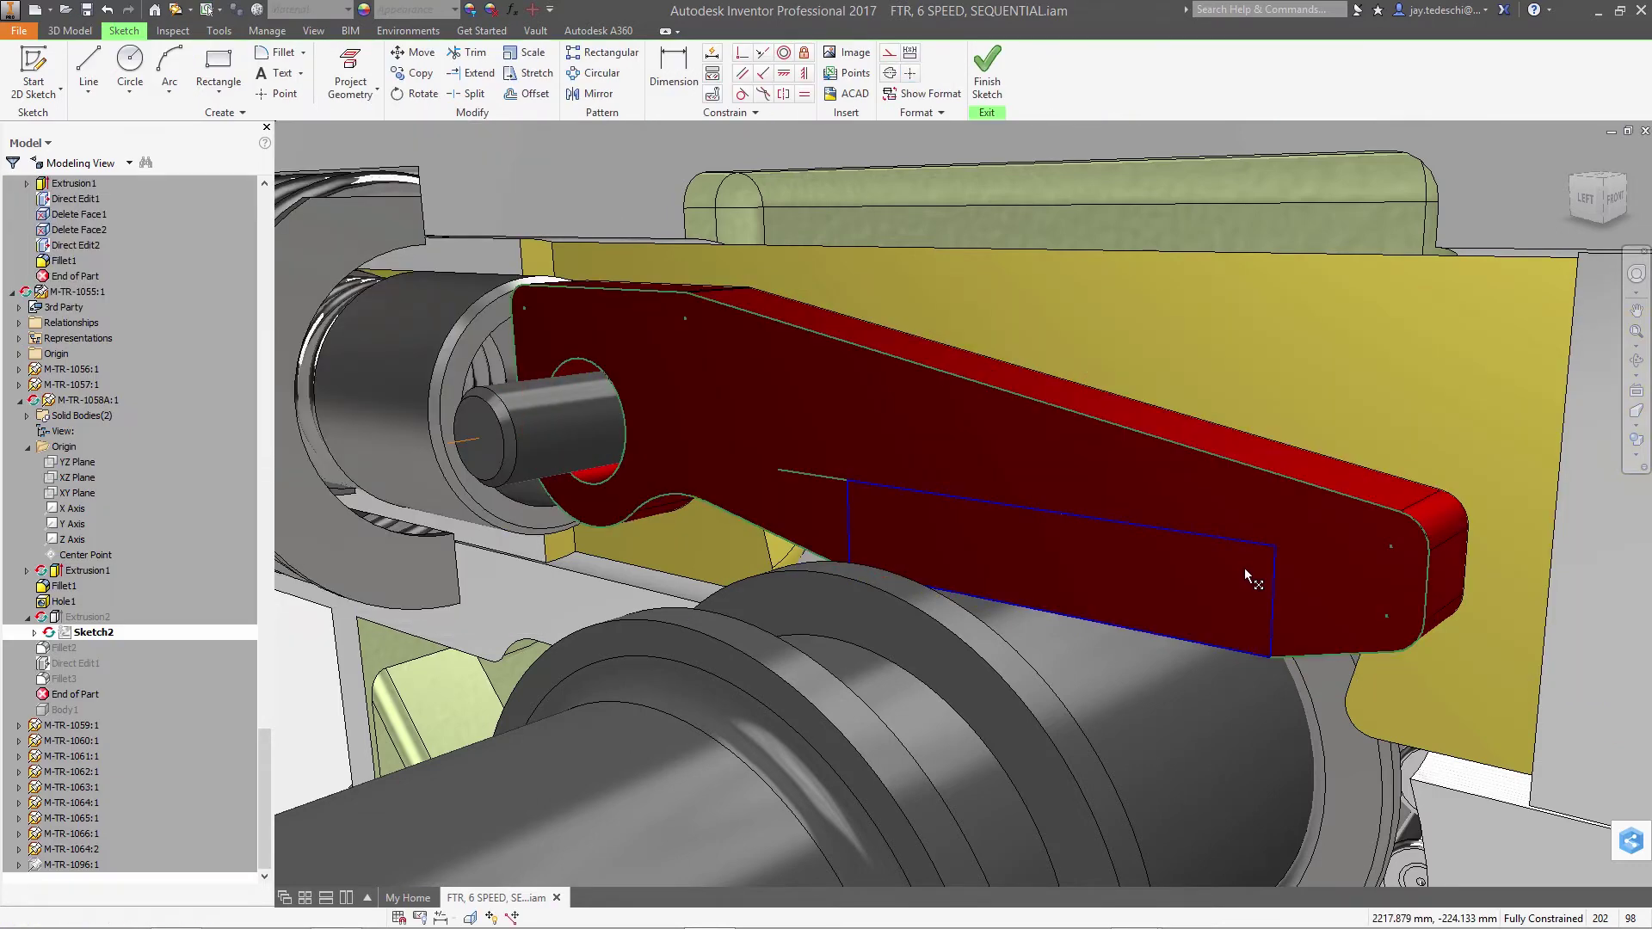
click(712, 94)
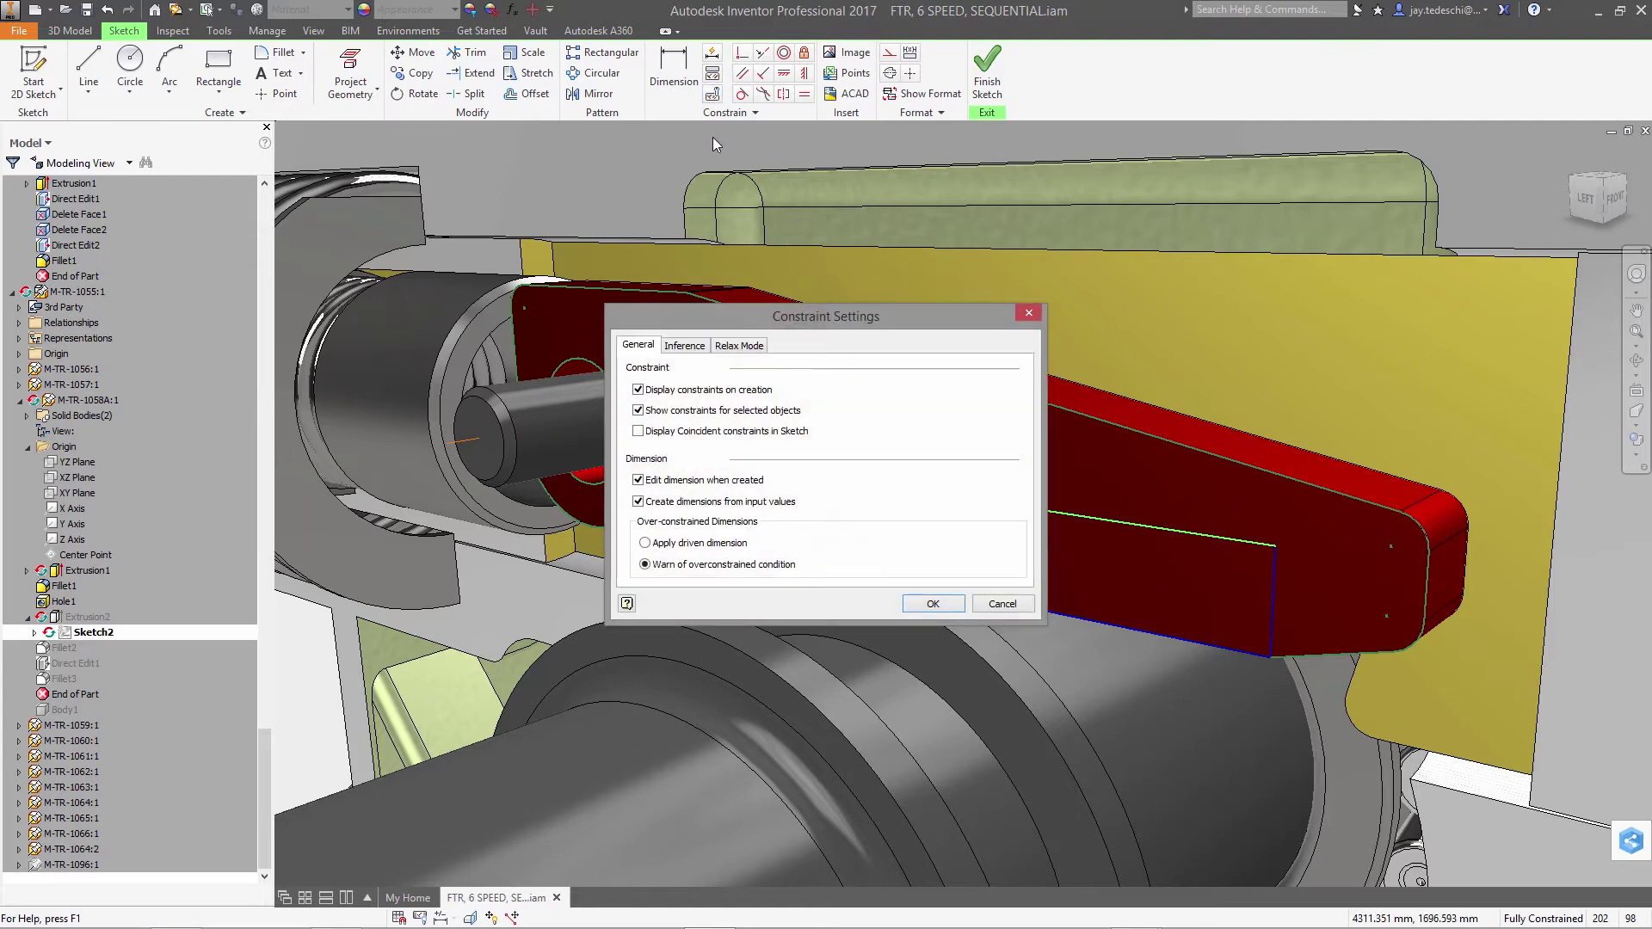
click(753, 346)
click(632, 368)
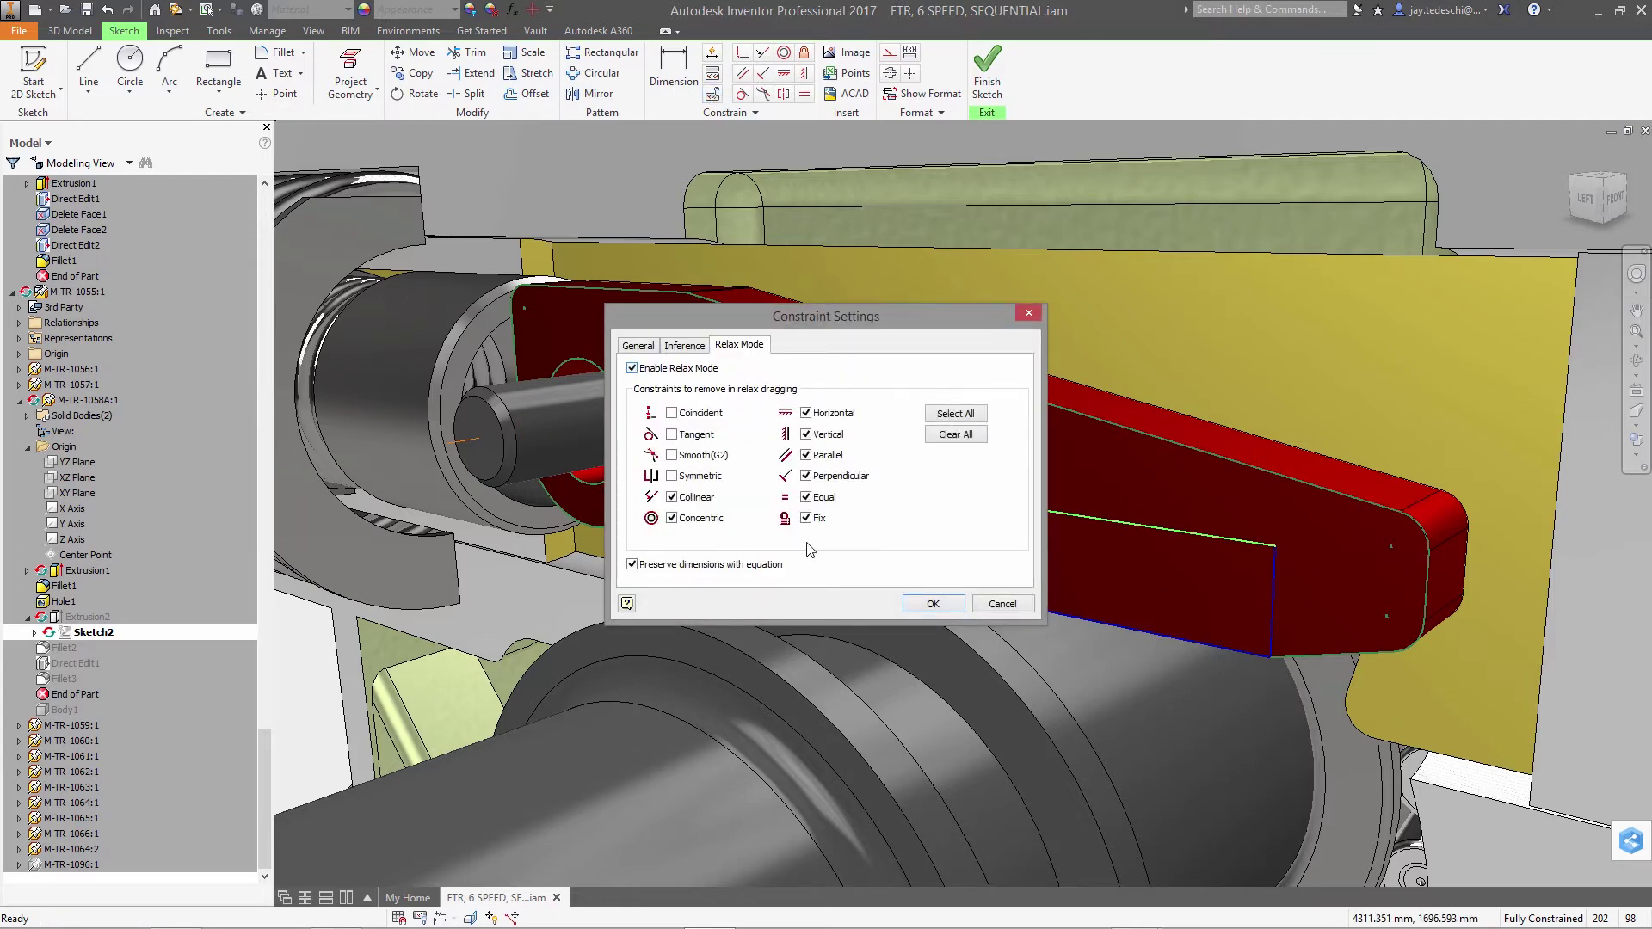
click(933, 605)
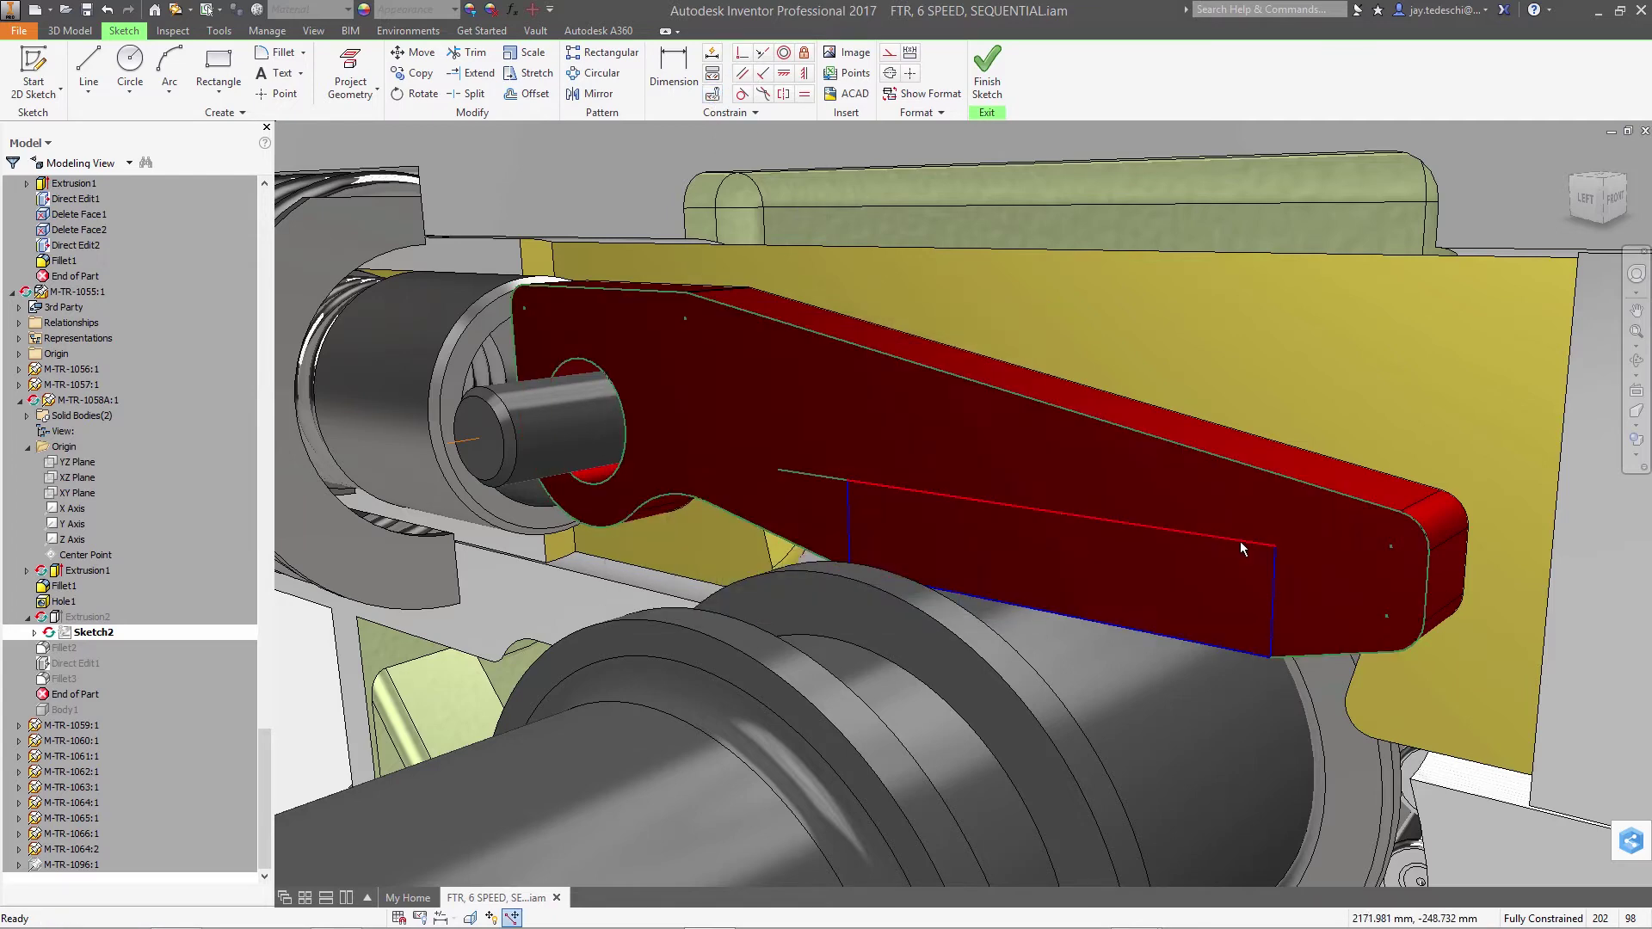
Lower the notch's upper line, dimension its tip-side vertical line to 3.5 mm, and finish the sketch
mouse_move(1241, 542)
mouse_down()
mouse_move(1239, 575)
mouse_move(1025, 542)
mouse_up()
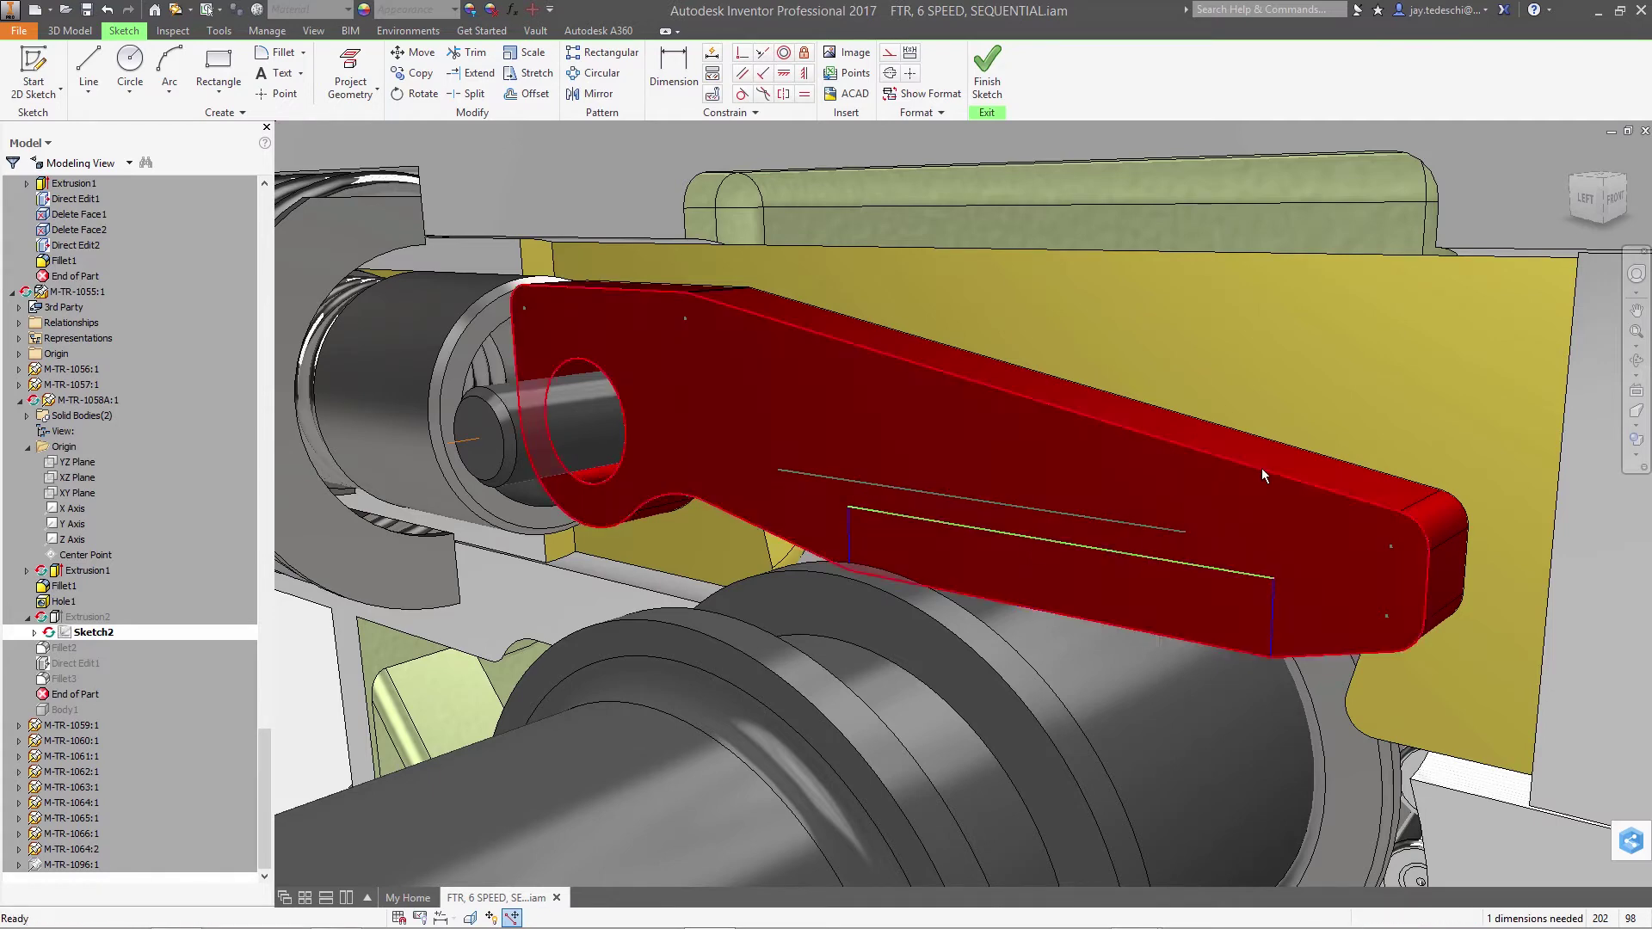
right_click(1318, 308)
click(1280, 334)
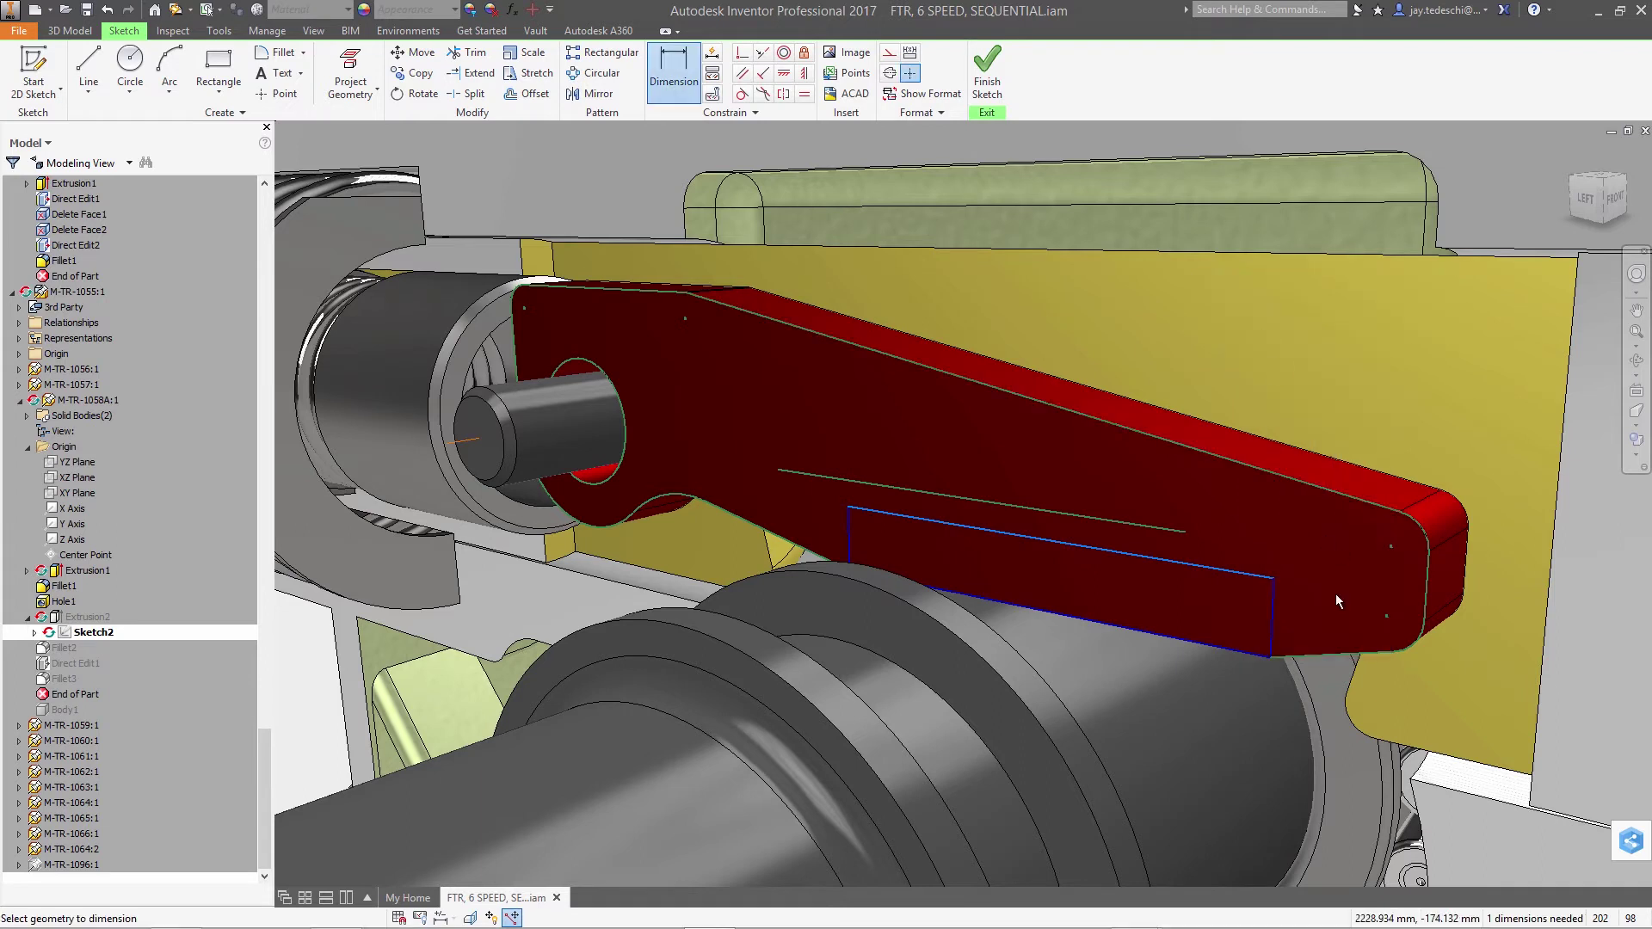
click(1274, 599)
click(1326, 628)
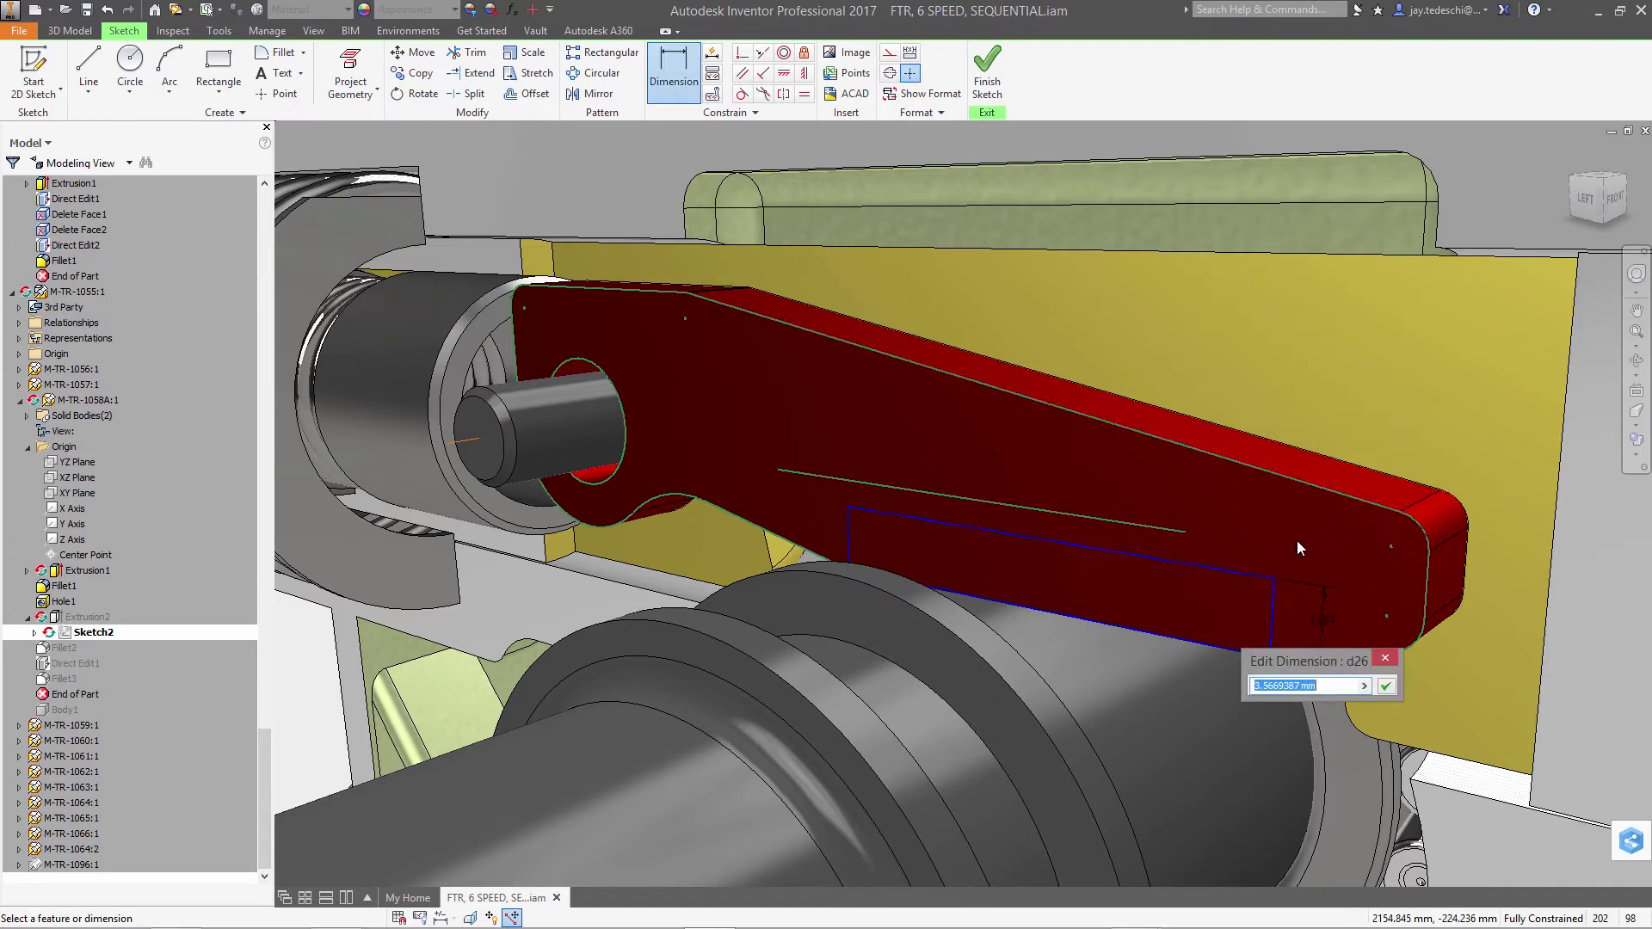
text(3.5)
key(Return)
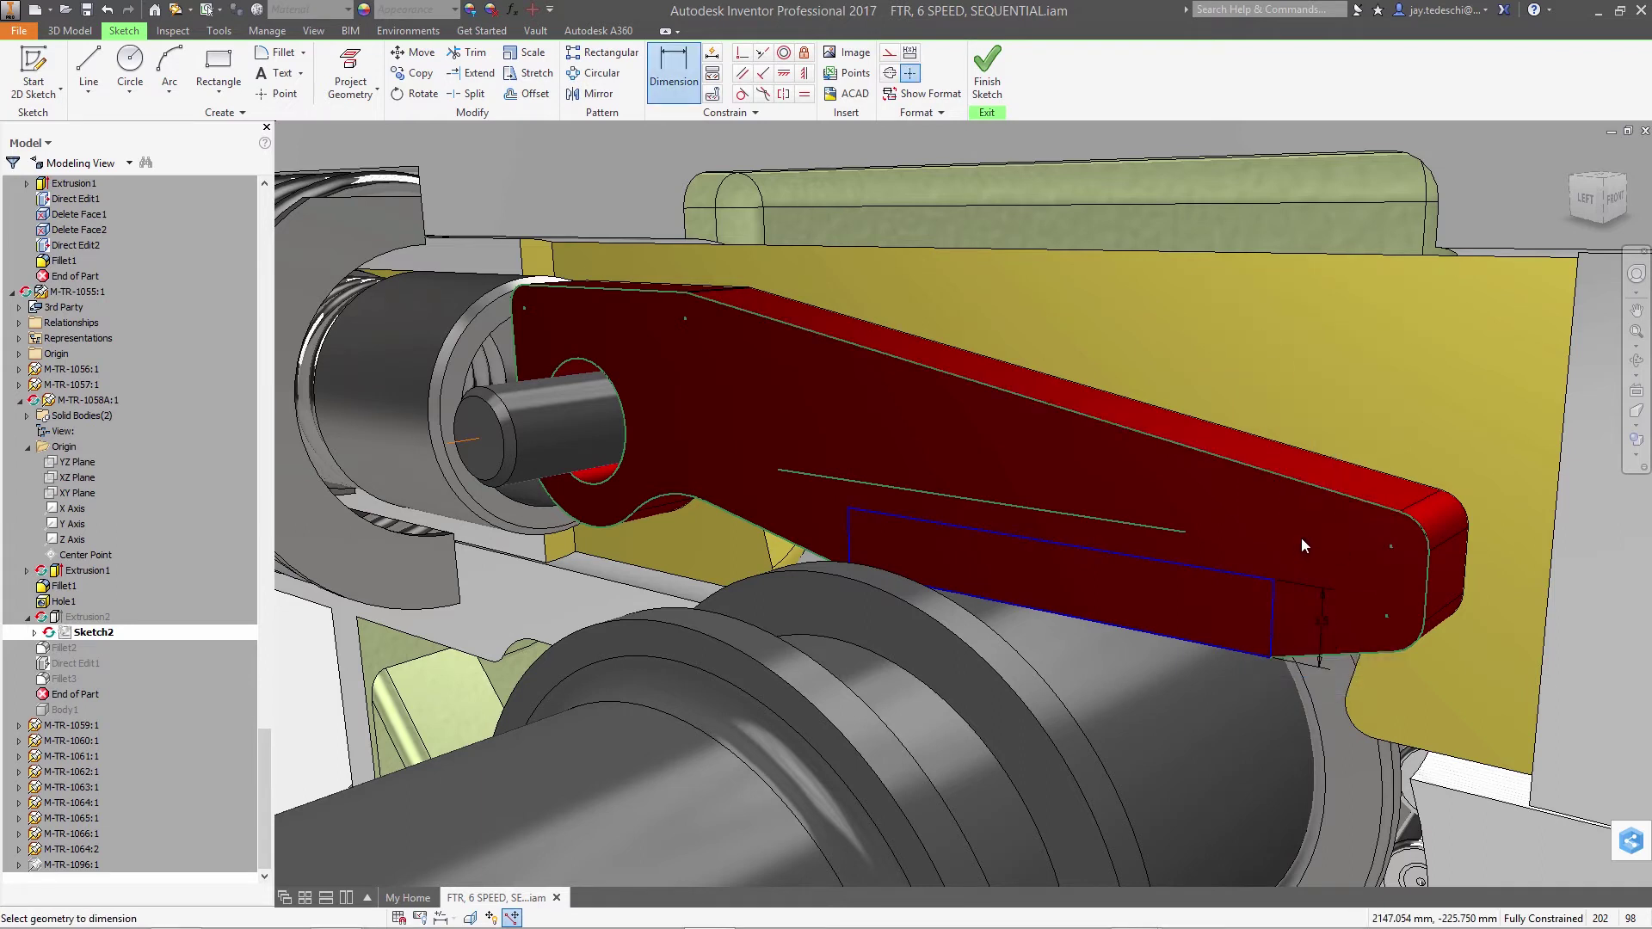
right_click(1322, 384)
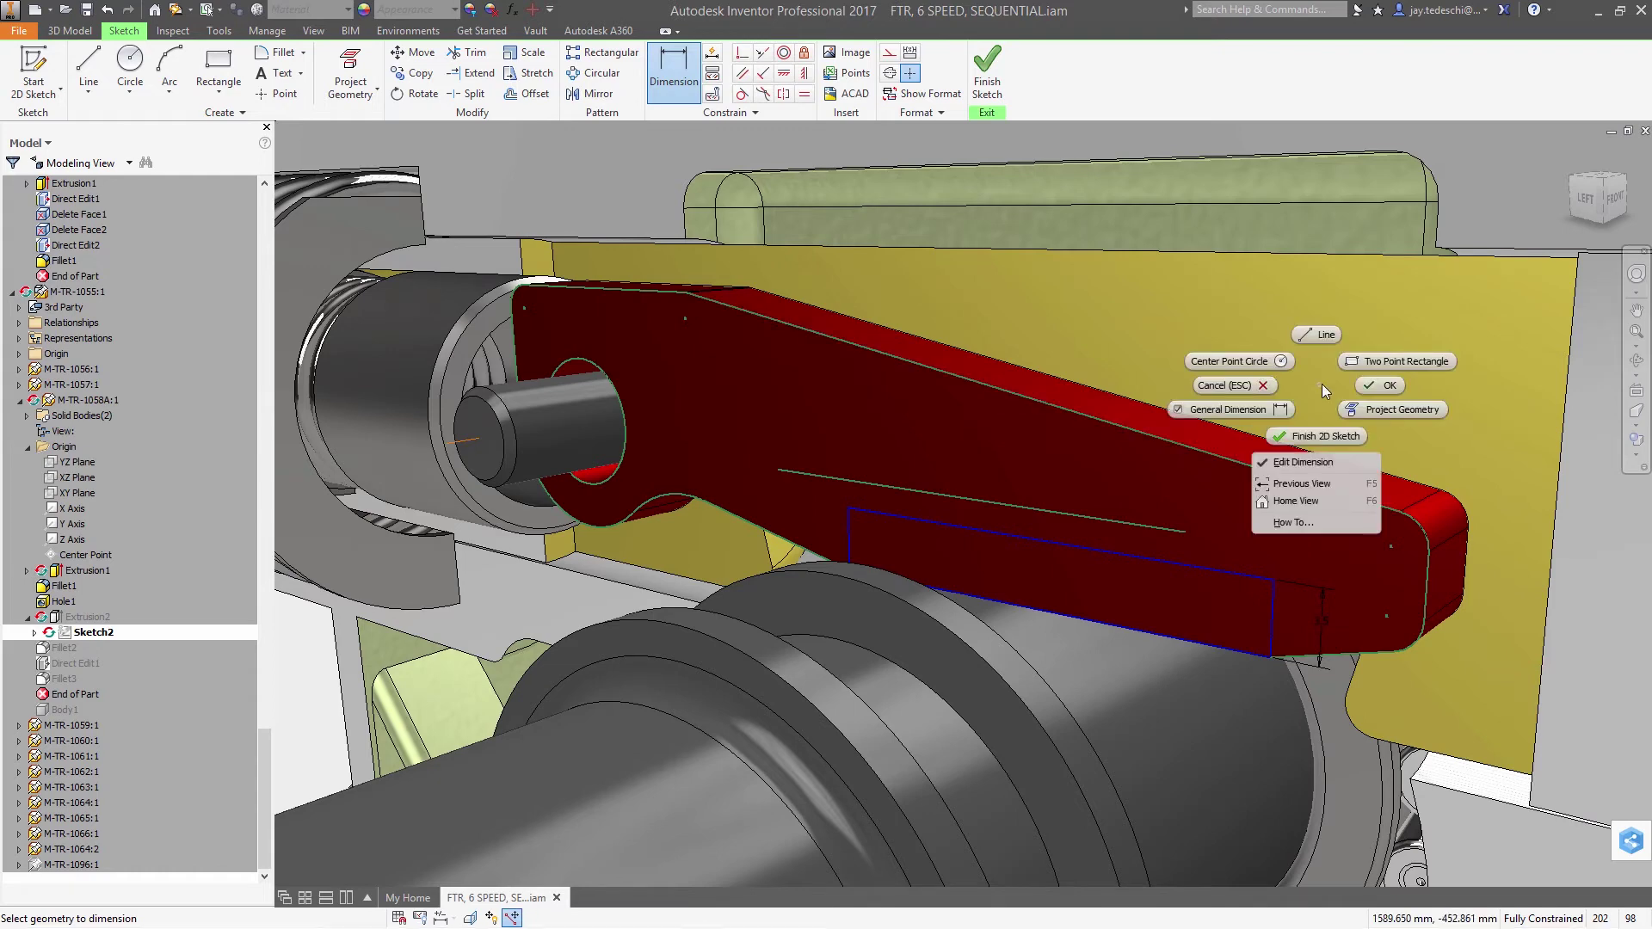
click(1387, 383)
right_click(1356, 358)
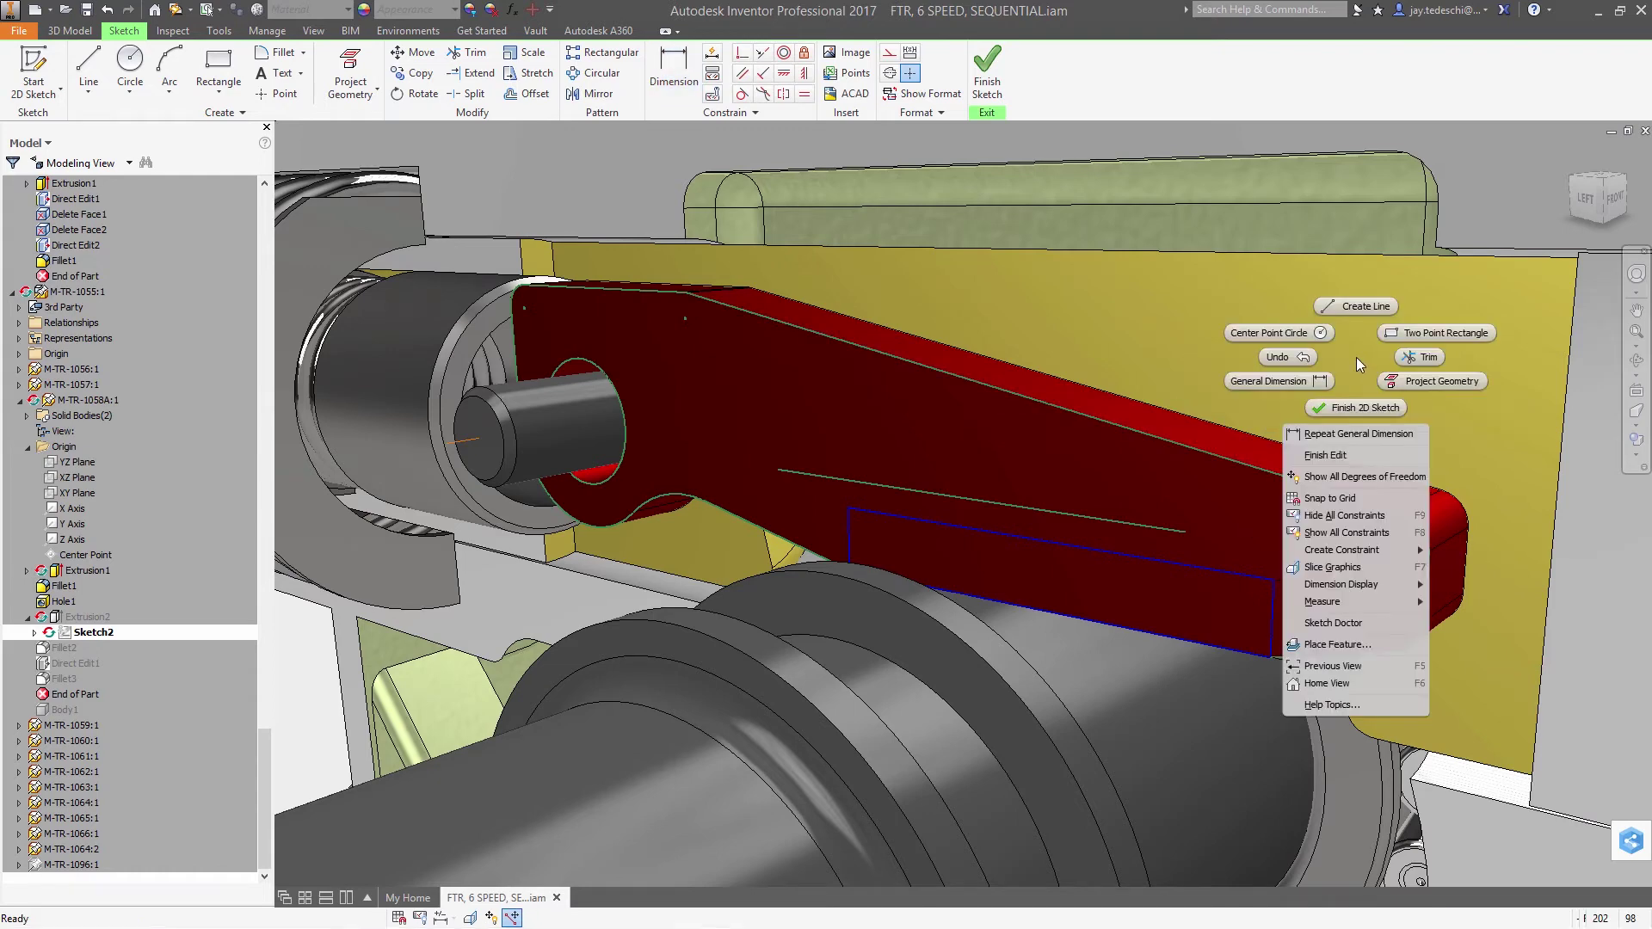
click(1358, 405)
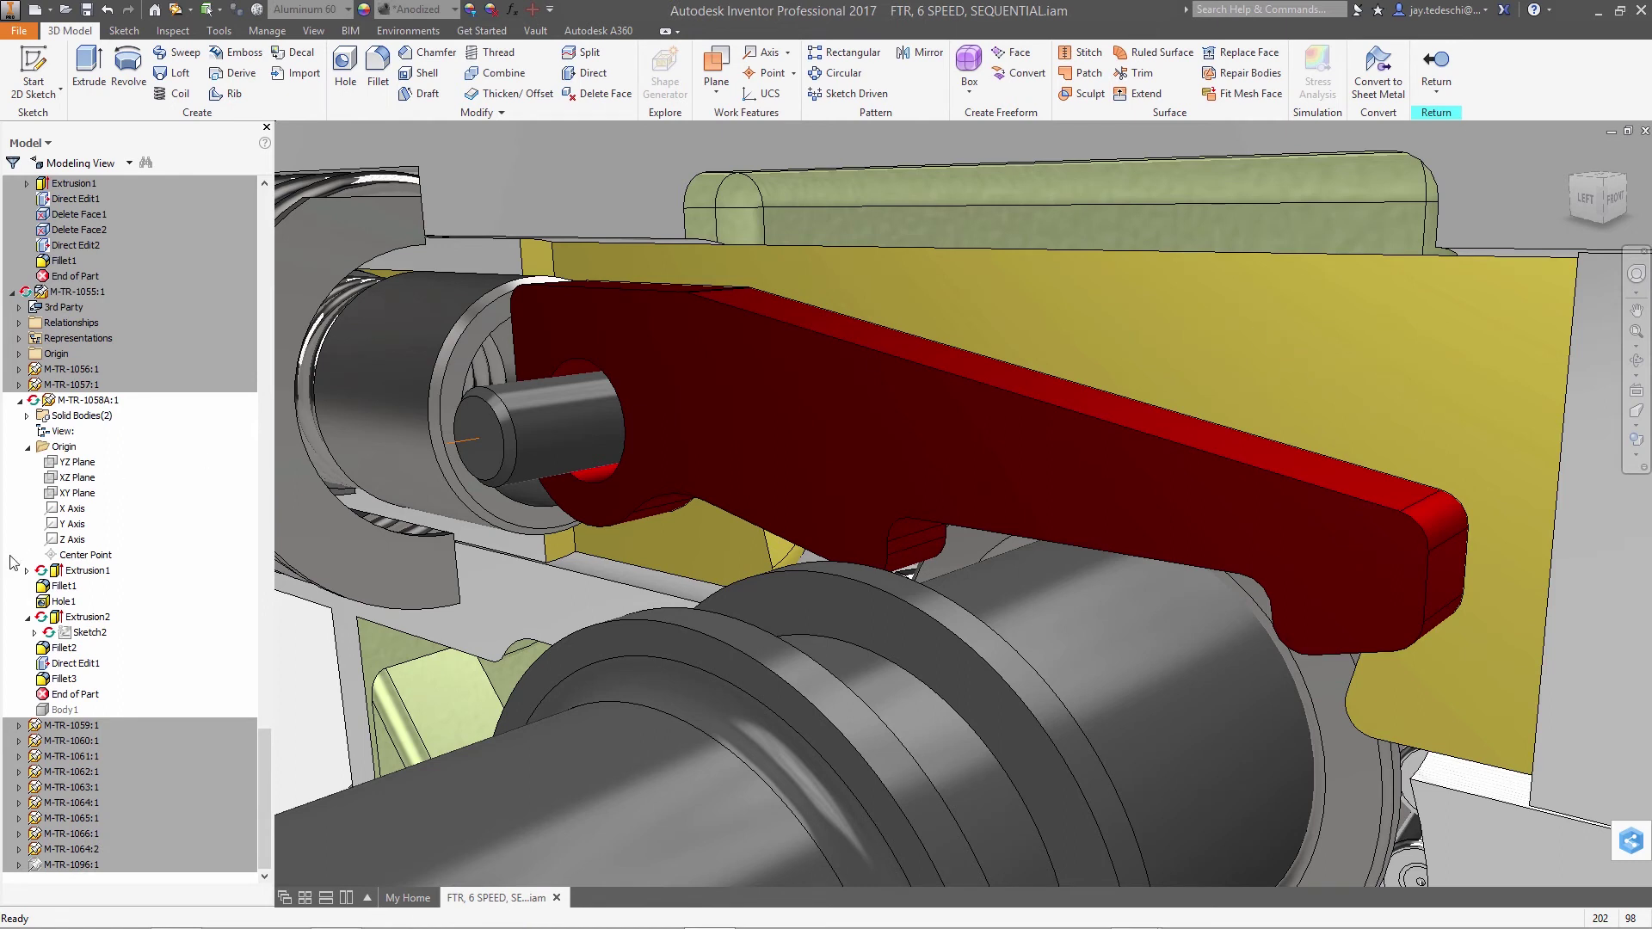
Make the lever's Hole1 feature adaptive and activate the M-TR-1055 subassembly for editing
right_click(62, 600)
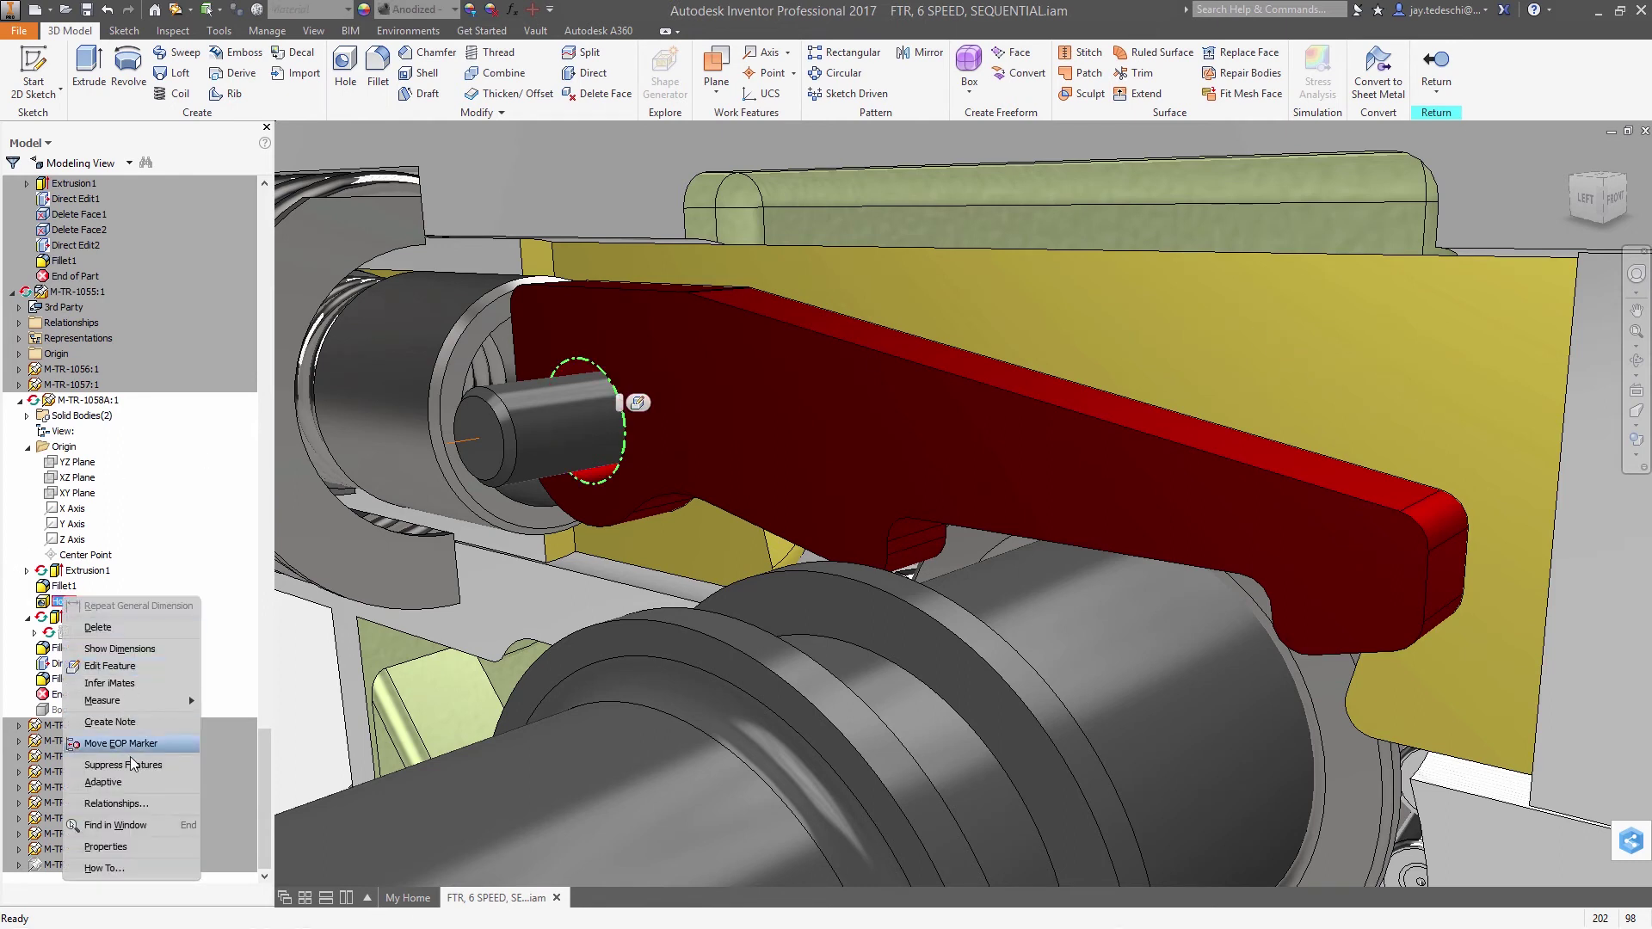
click(131, 783)
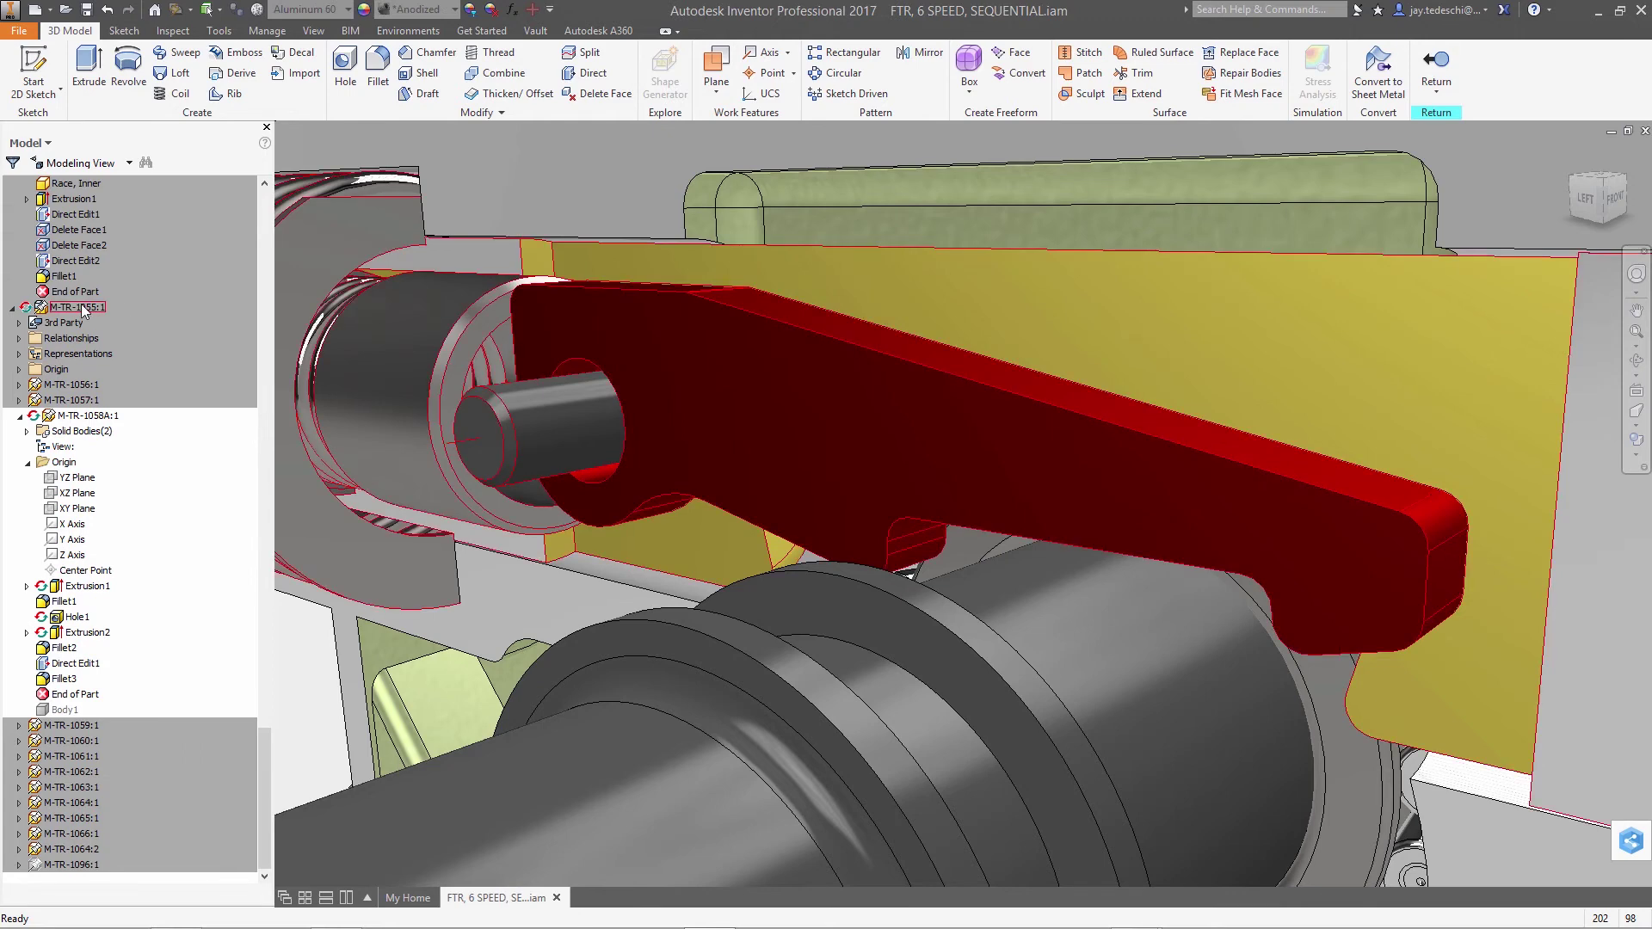
double_click(78, 307)
Place a mate constraint between the lever's hole surface and the pin's cylindrical face with a 0.05 mm offset
right_click(322, 667)
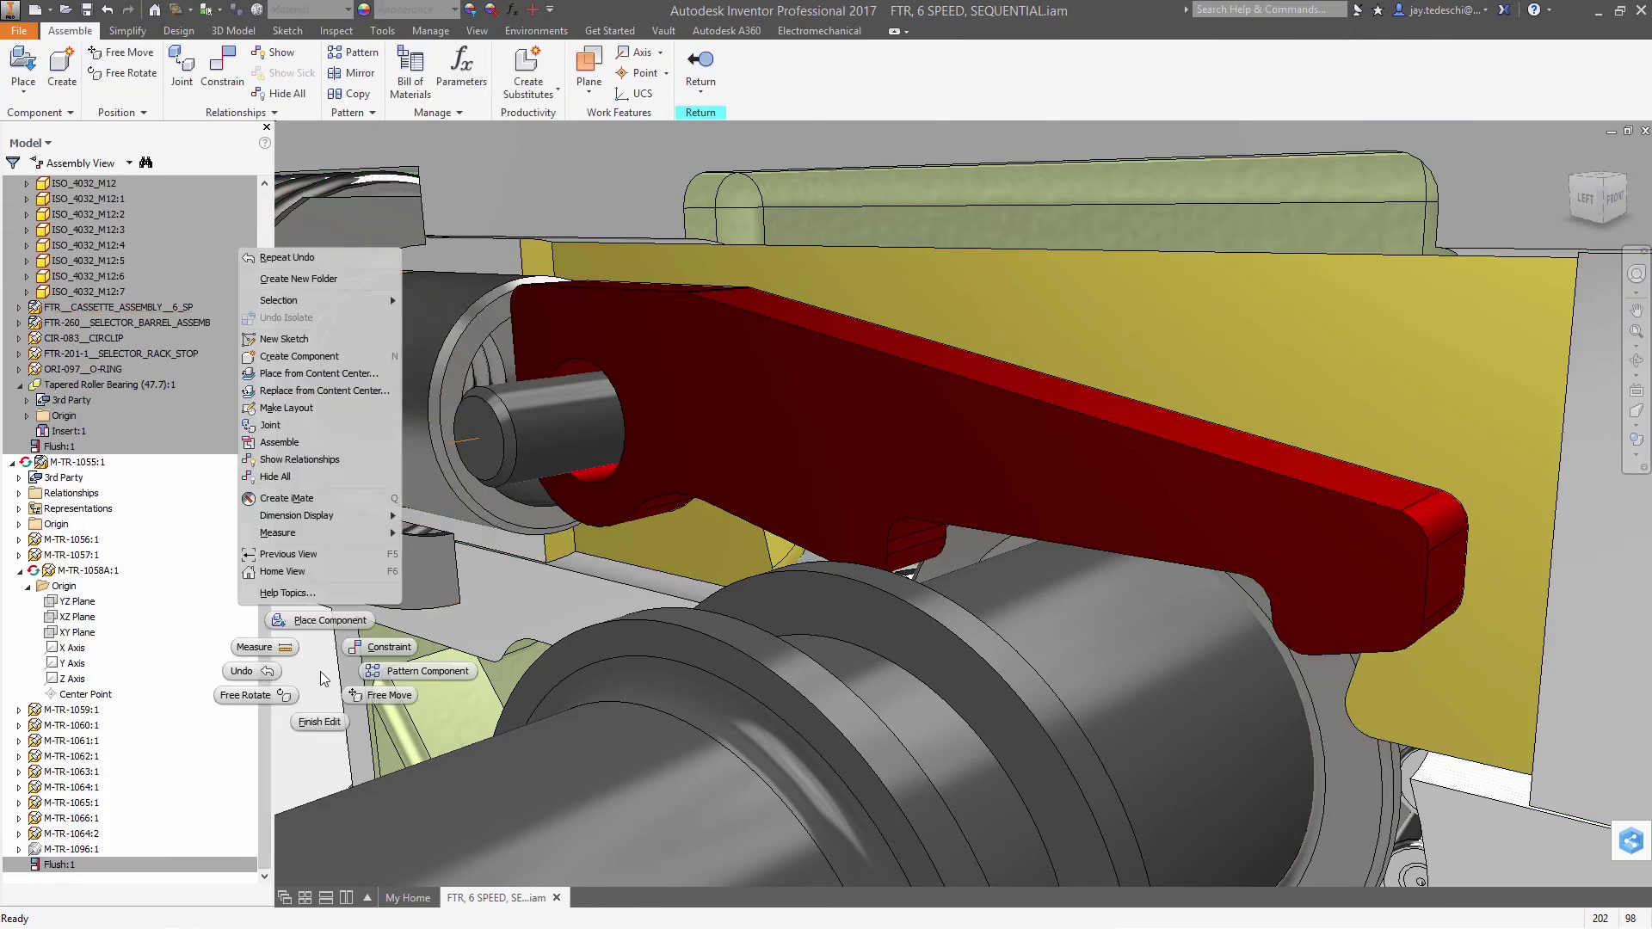
click(380, 647)
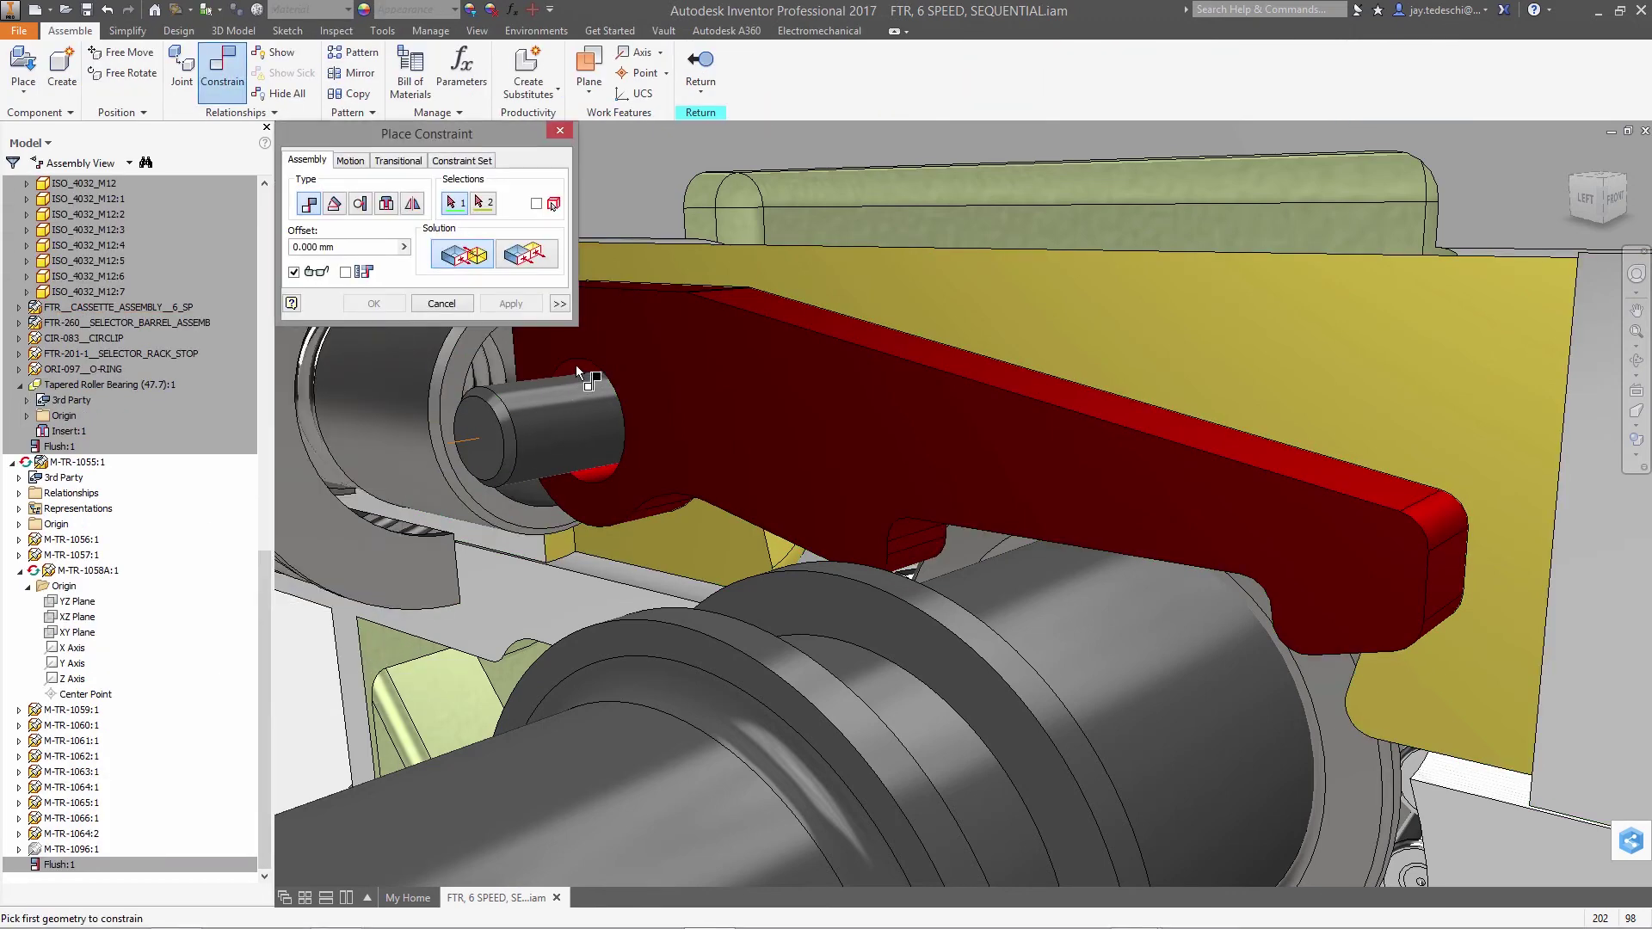
click(639, 428)
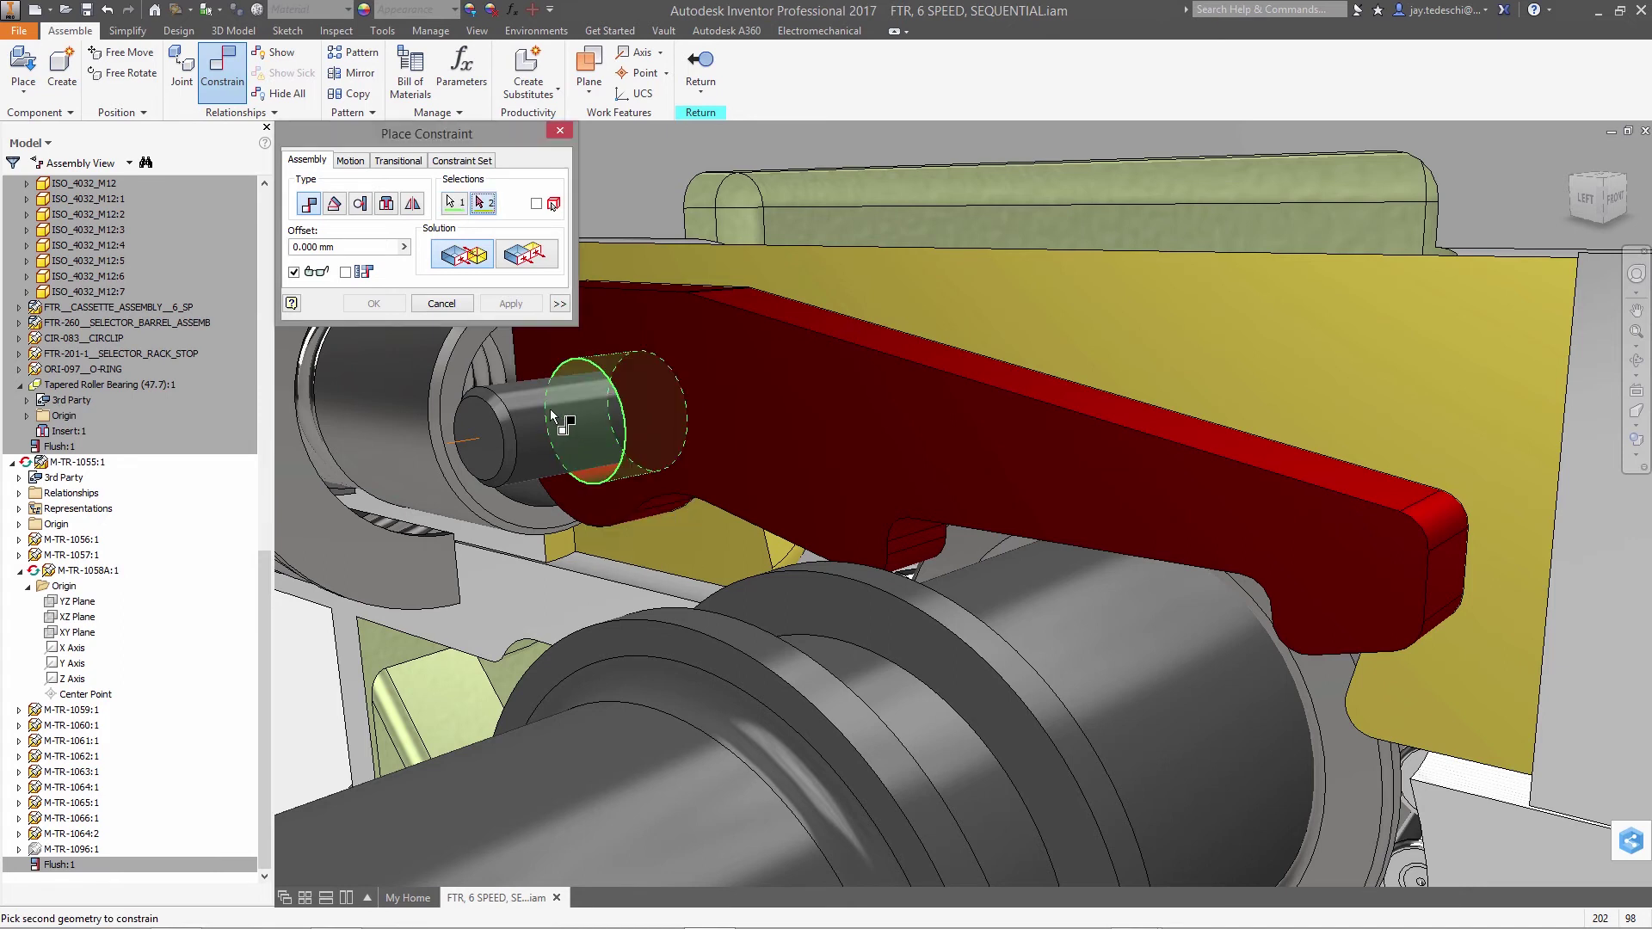
click(575, 435)
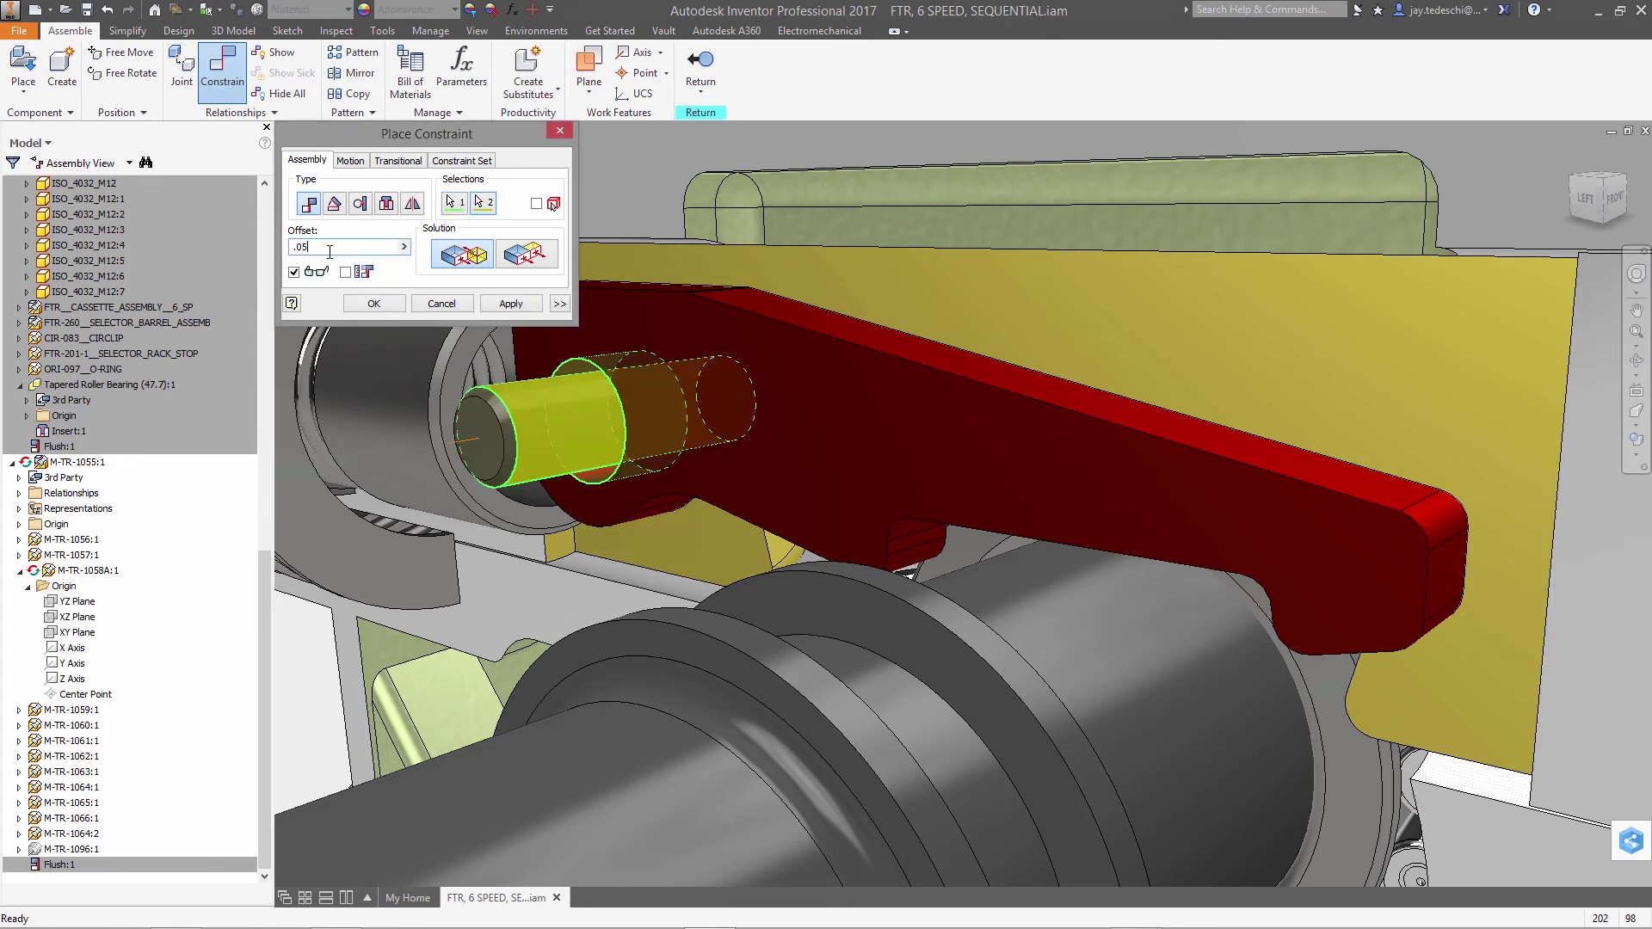
click(375, 304)
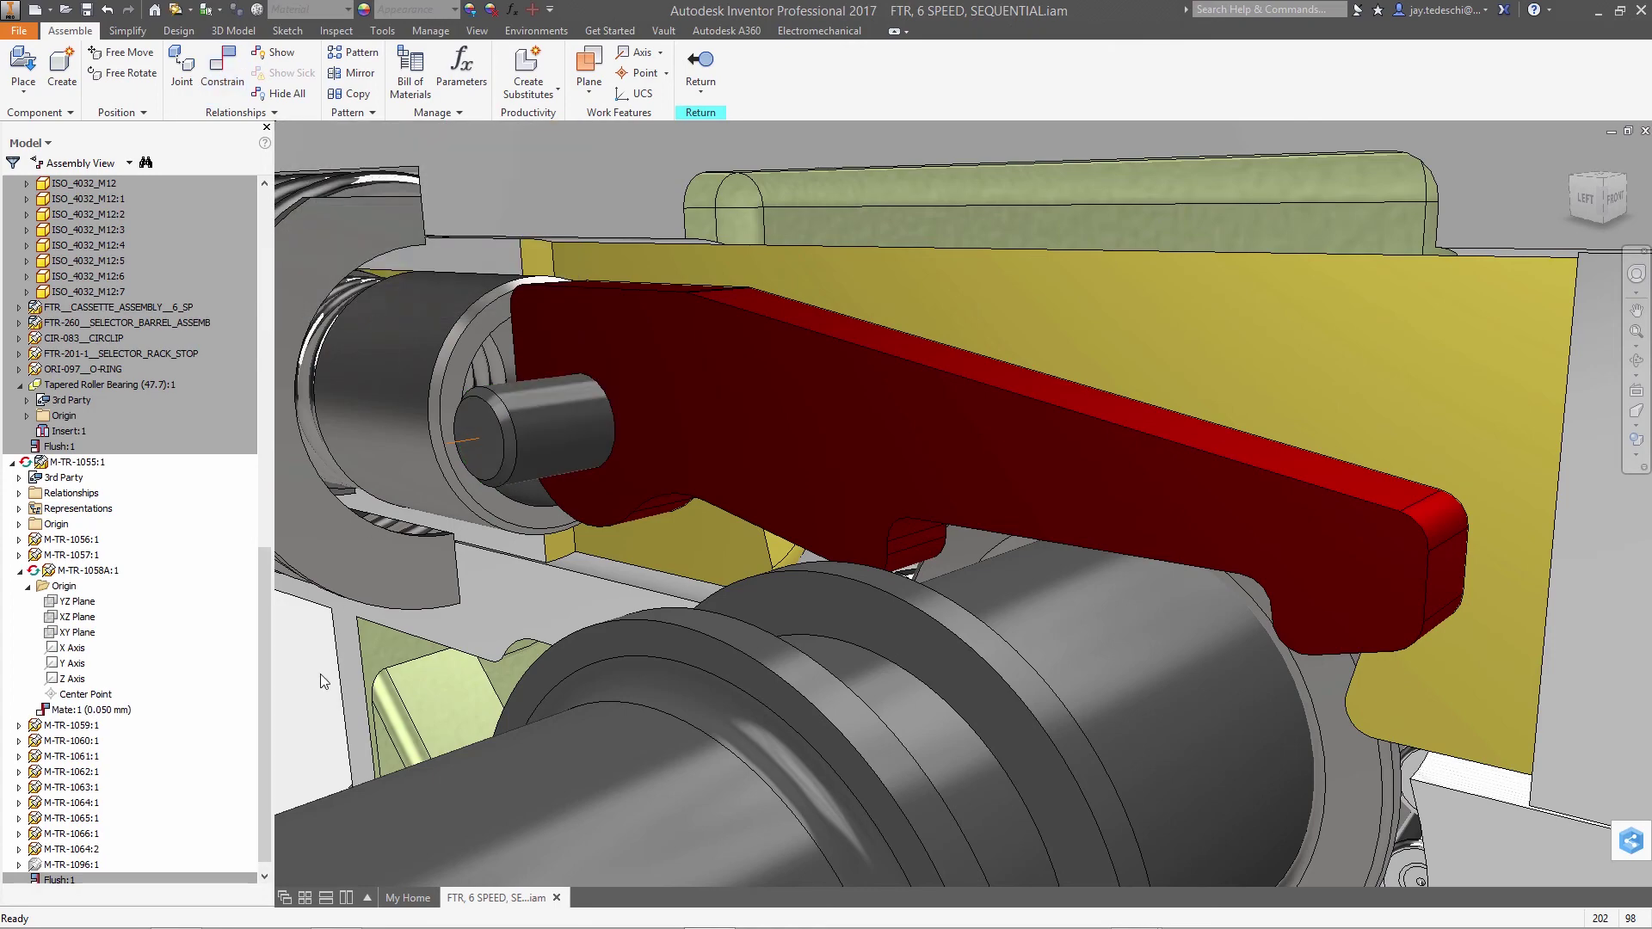
Finish editing the subassembly and the lever part to return to the top-level gearbox assembly
right_click(301, 692)
click(307, 719)
right_click(308, 720)
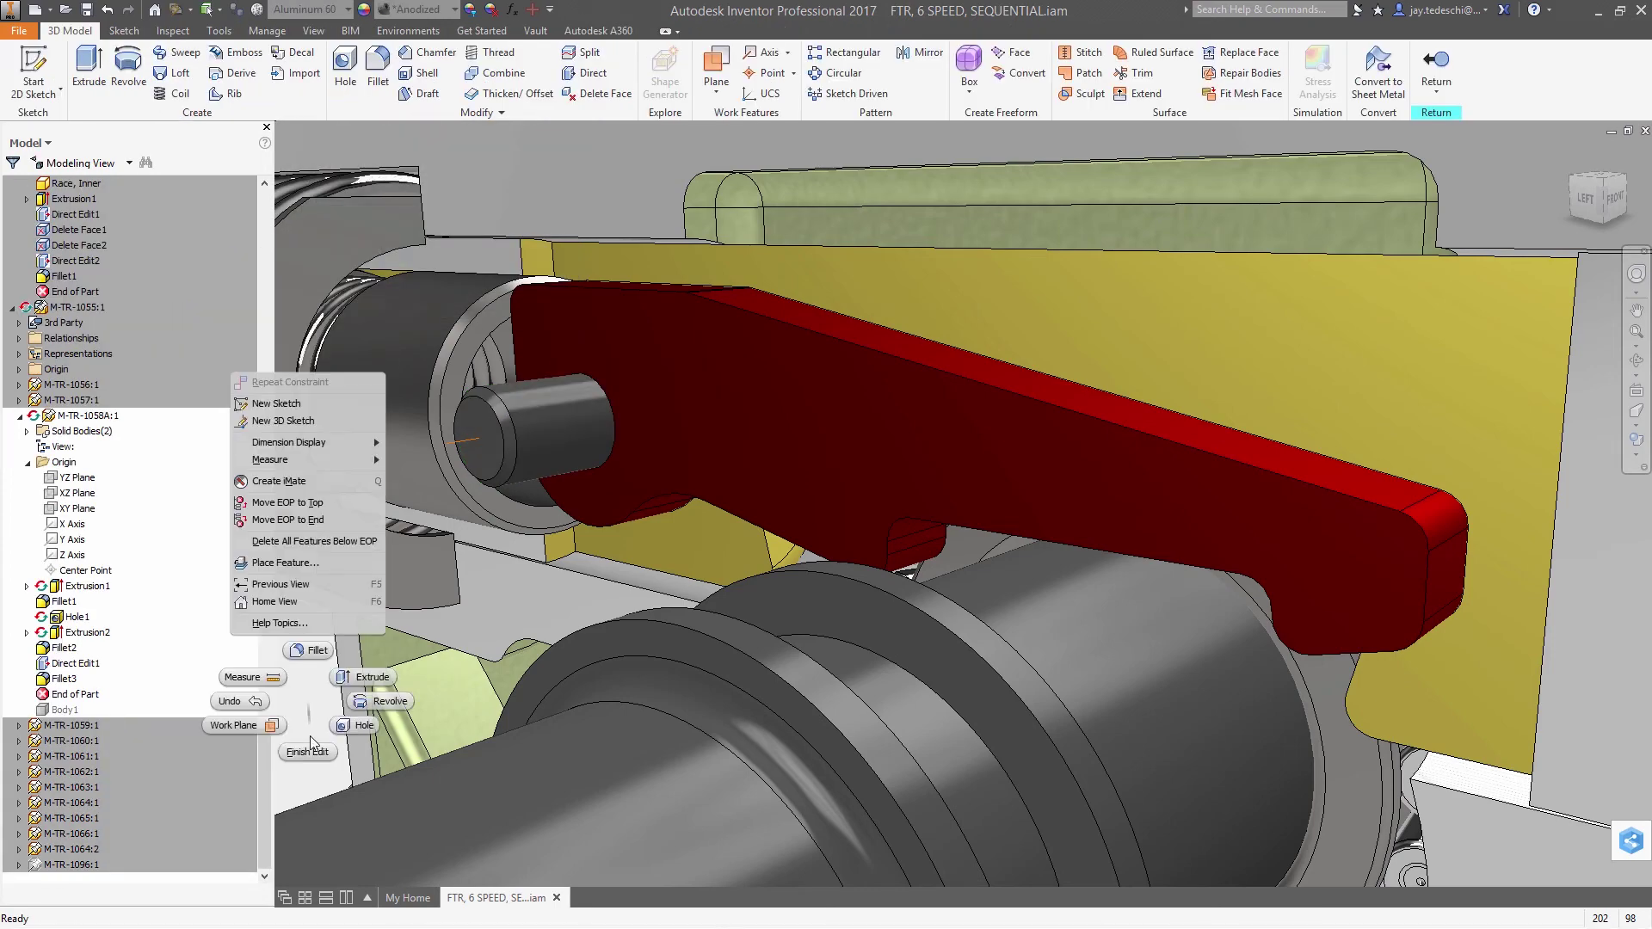
click(310, 750)
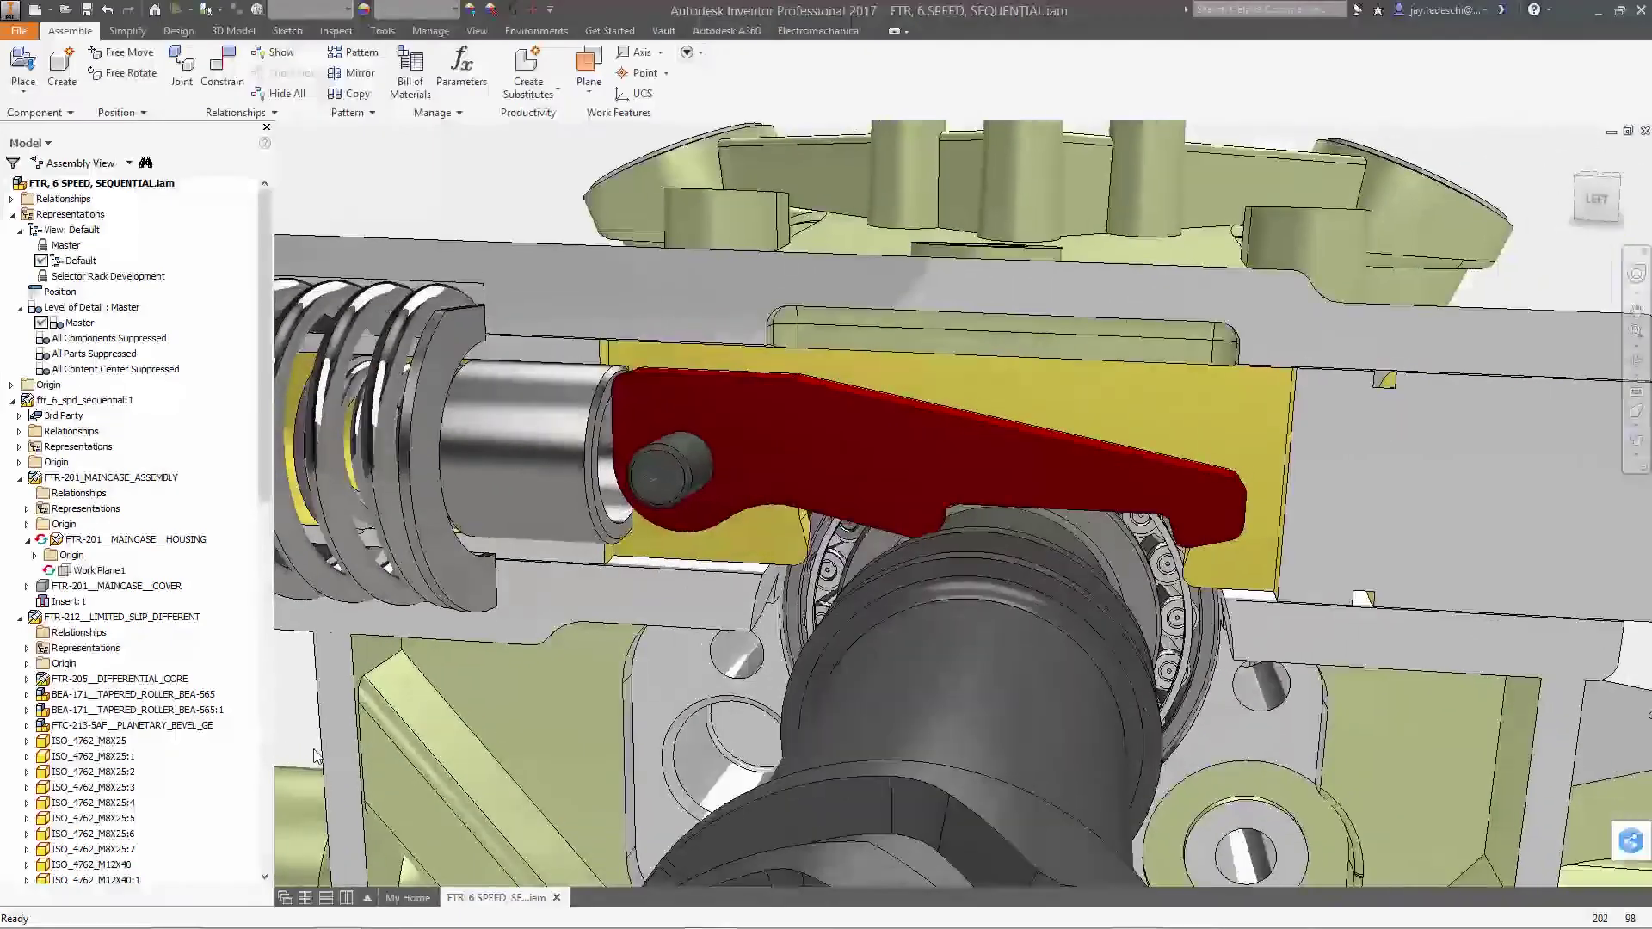